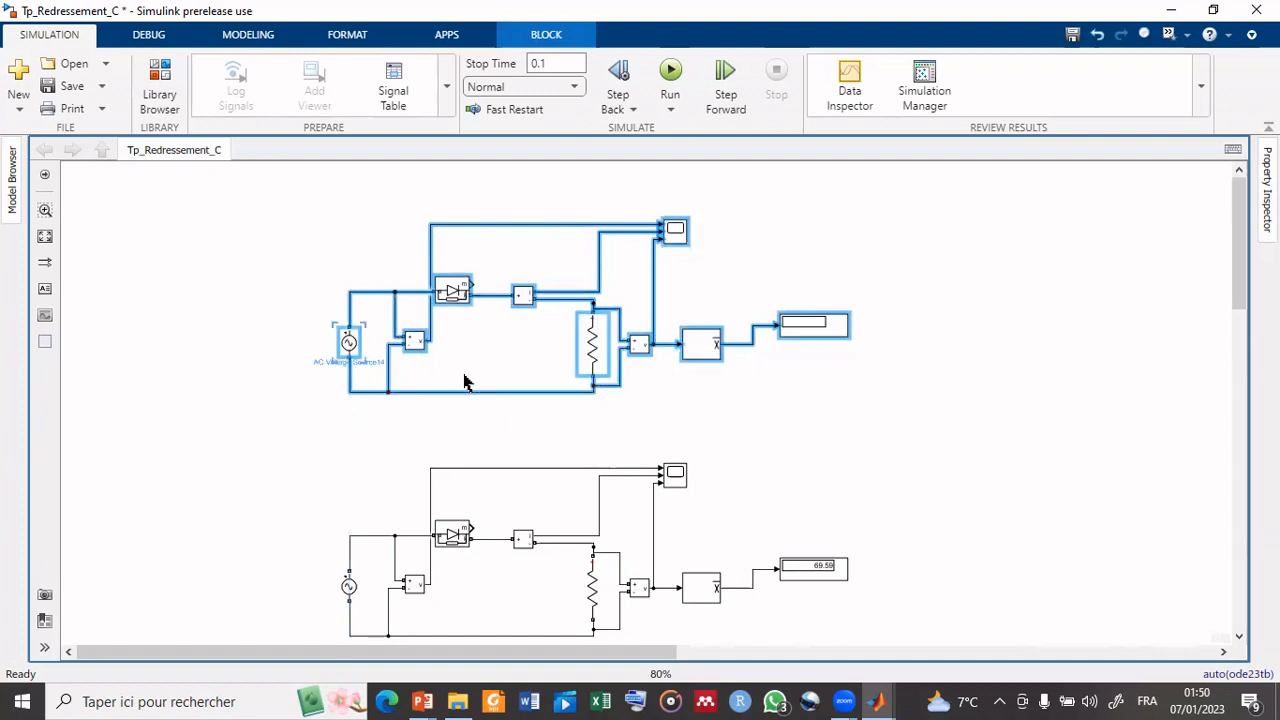
Delete the diode from the upper rectifier circuit.
click(466, 381)
click(452, 292)
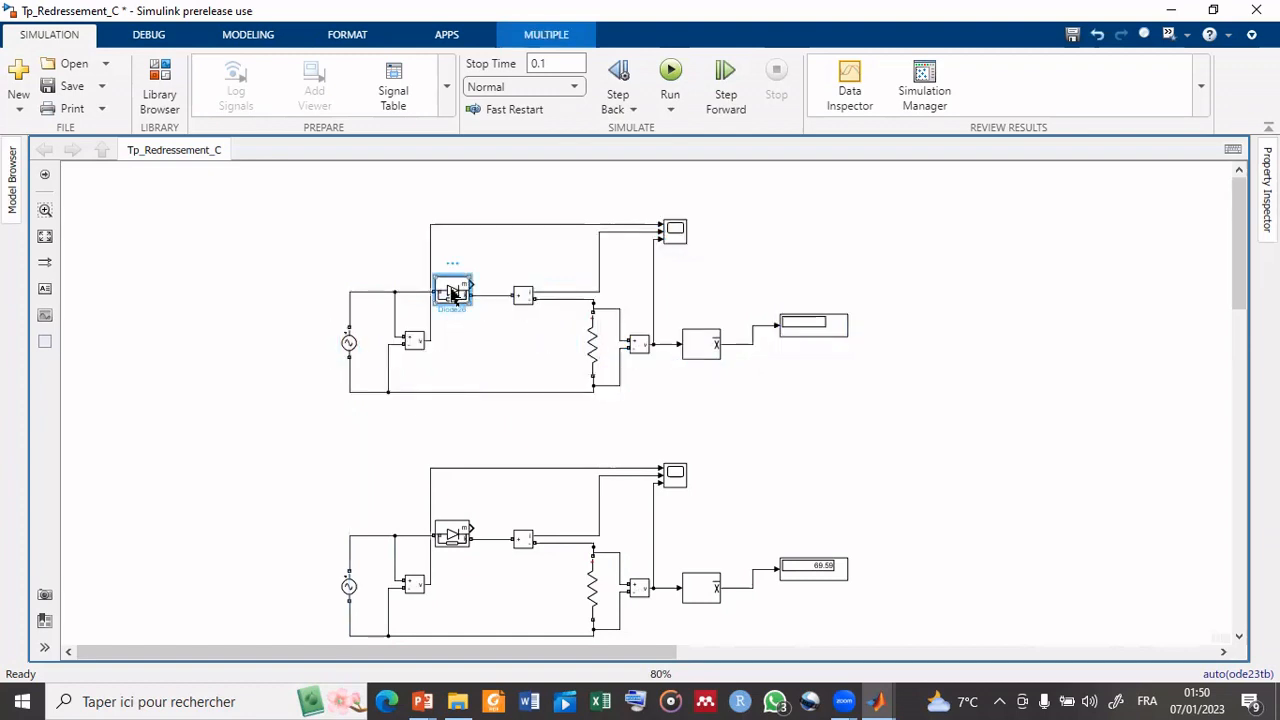
key(Delete)
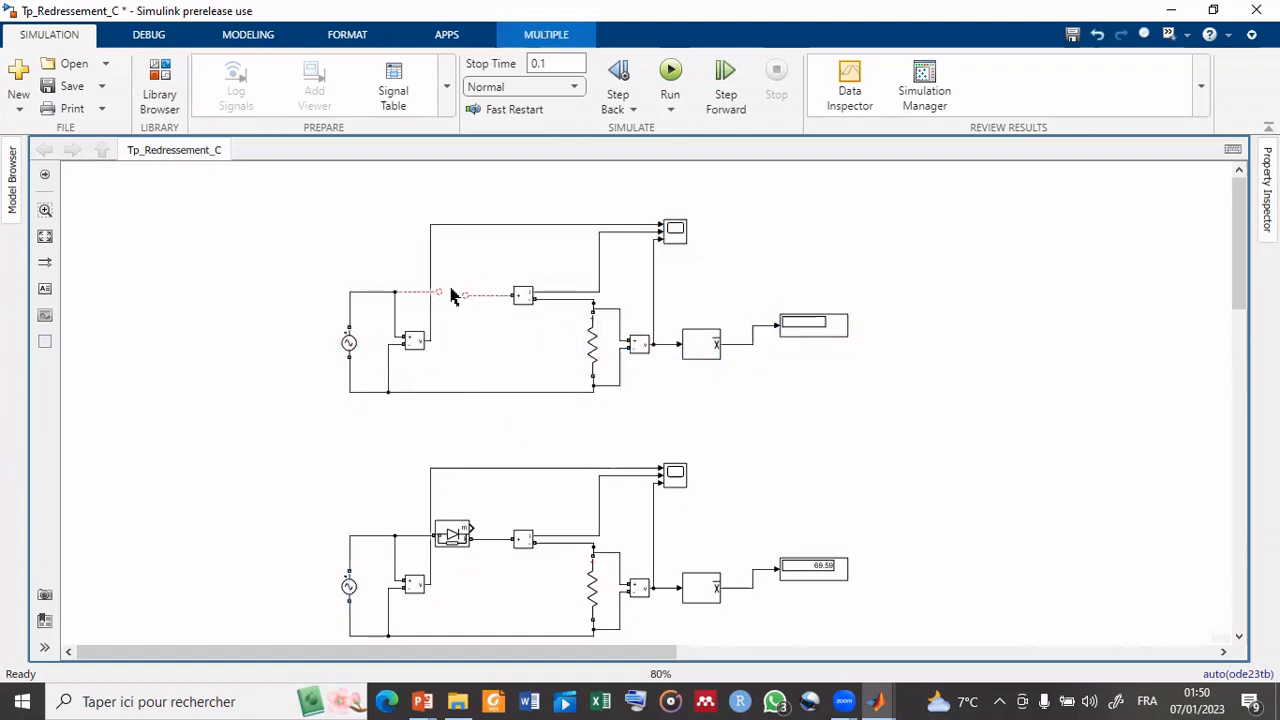
Search the block library for "thyri" and add the Power Electronics Thyristor block to the model.
click(158, 85)
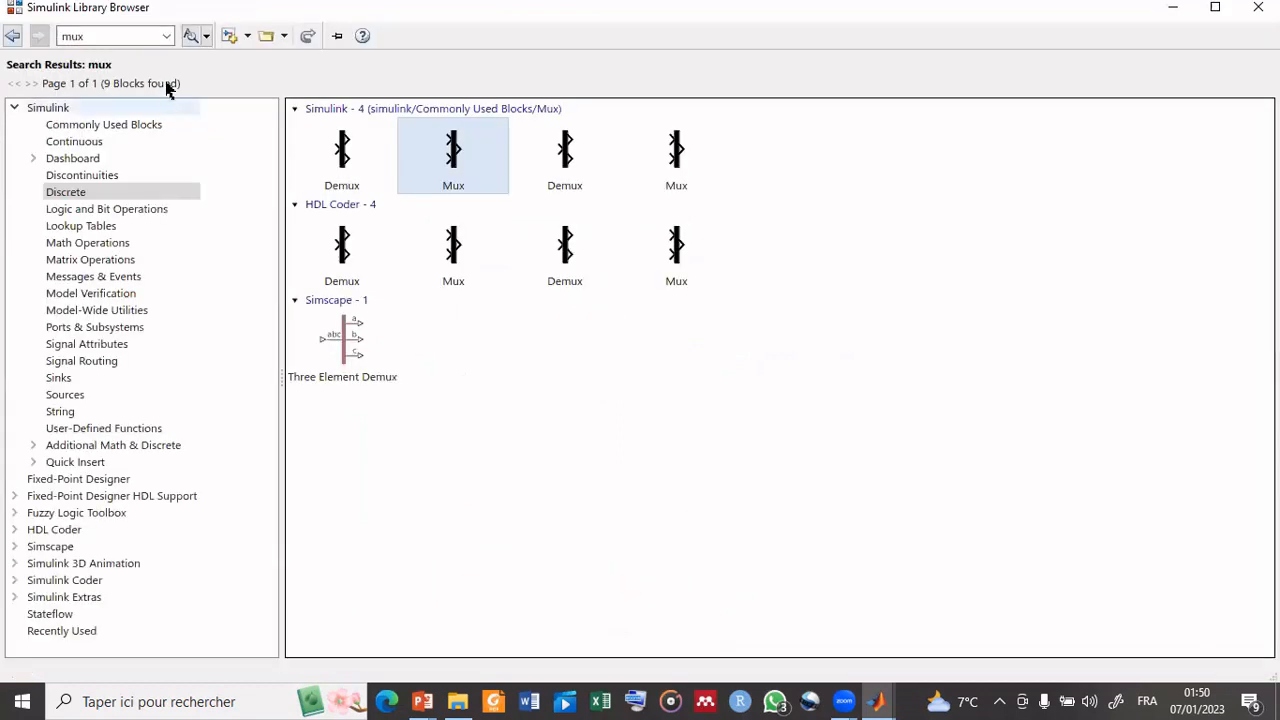
click(129, 37)
text(thri)
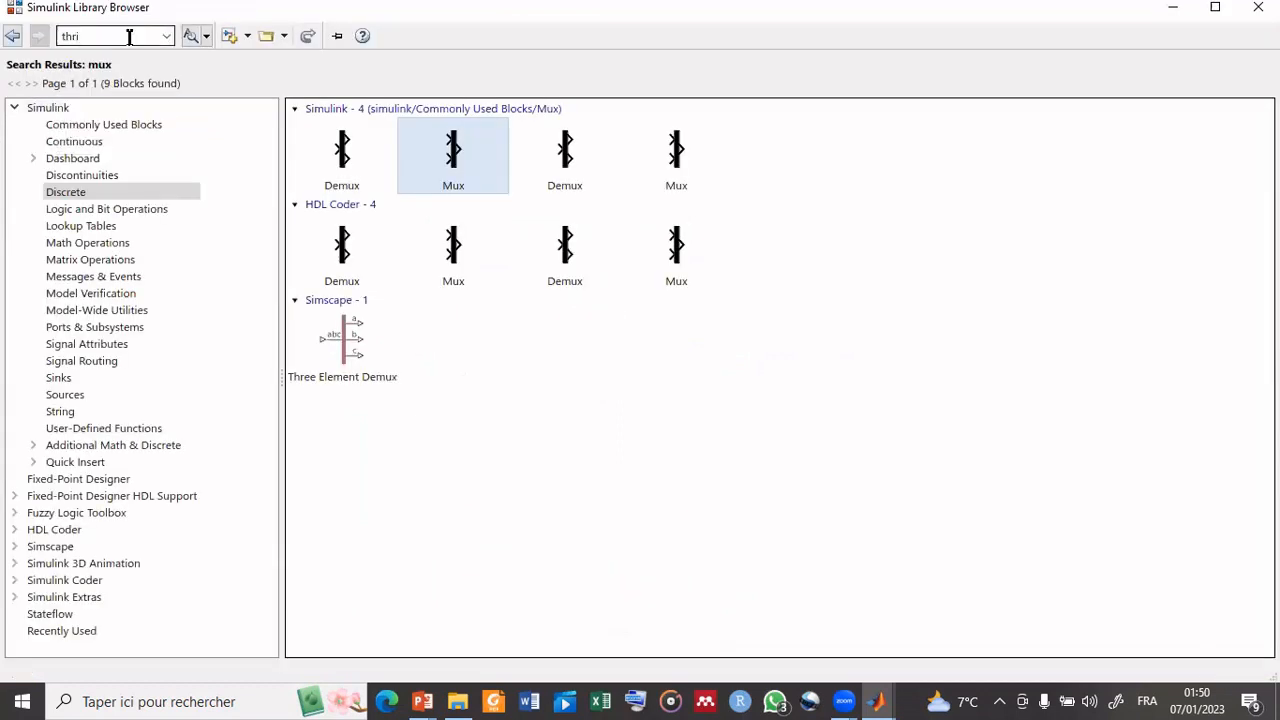
key(BackSpace)
key(BackSpace)
text(yri)
key(Return)
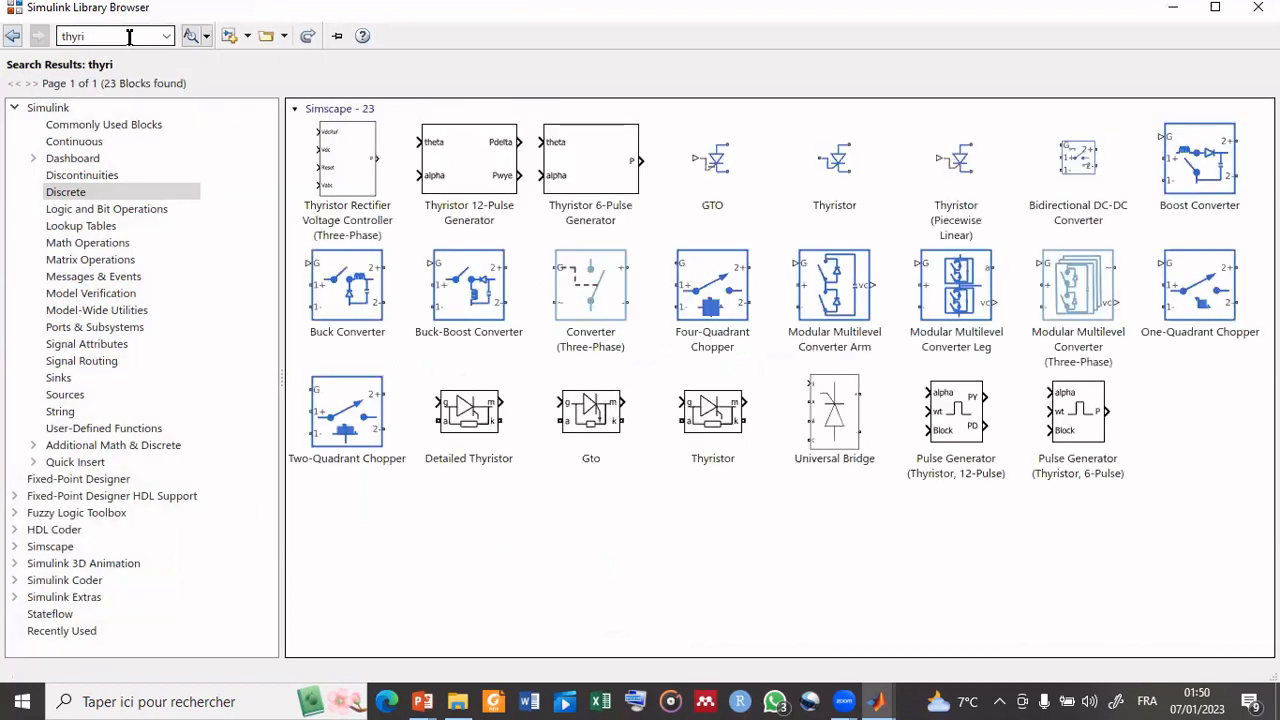
click(705, 406)
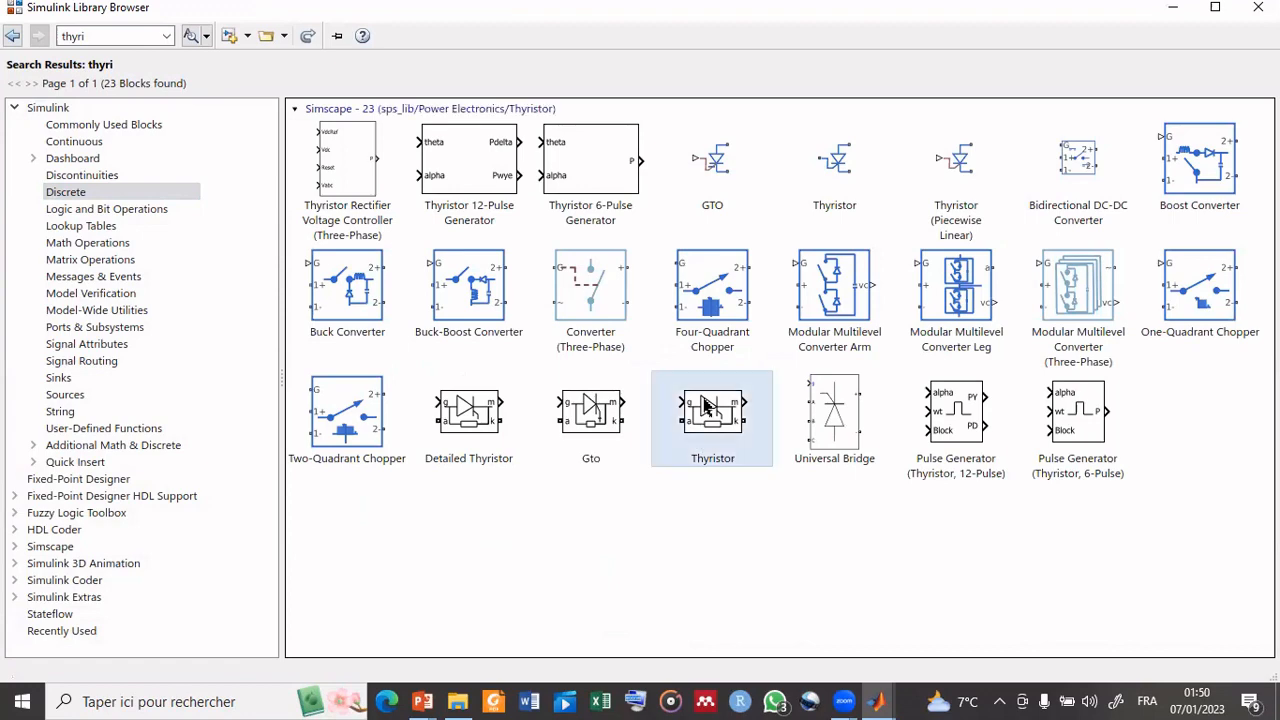
right_click(703, 403)
click(736, 412)
click(1175, 8)
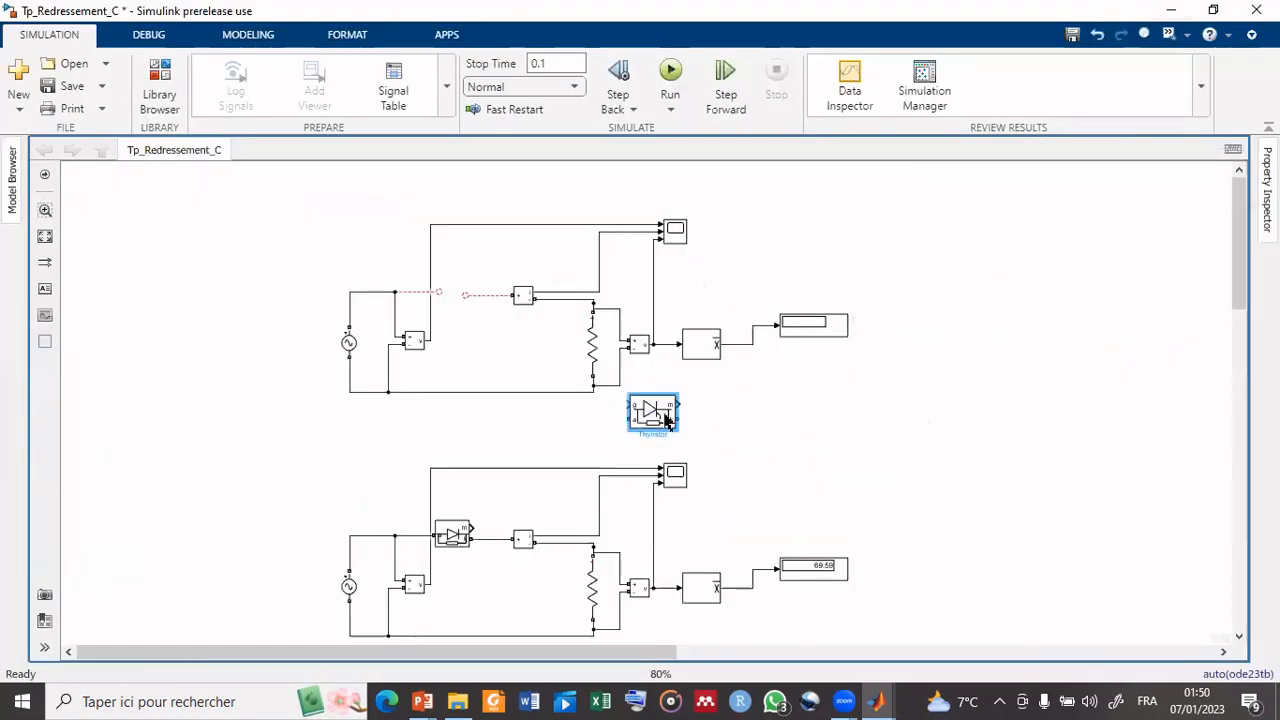
Place the thyristor in the deleted diode's gap and wire it between the AC source and the current measurement block.
drag(645, 410, 490, 256)
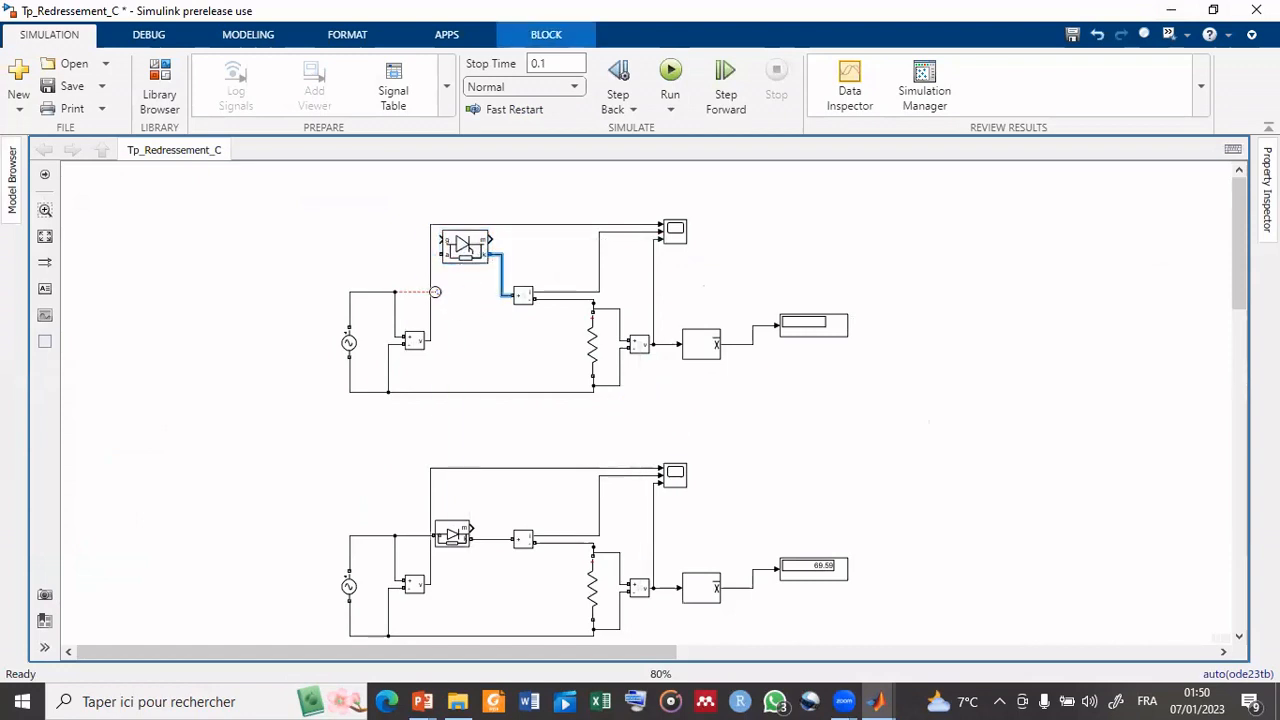
drag(438, 291, 466, 289)
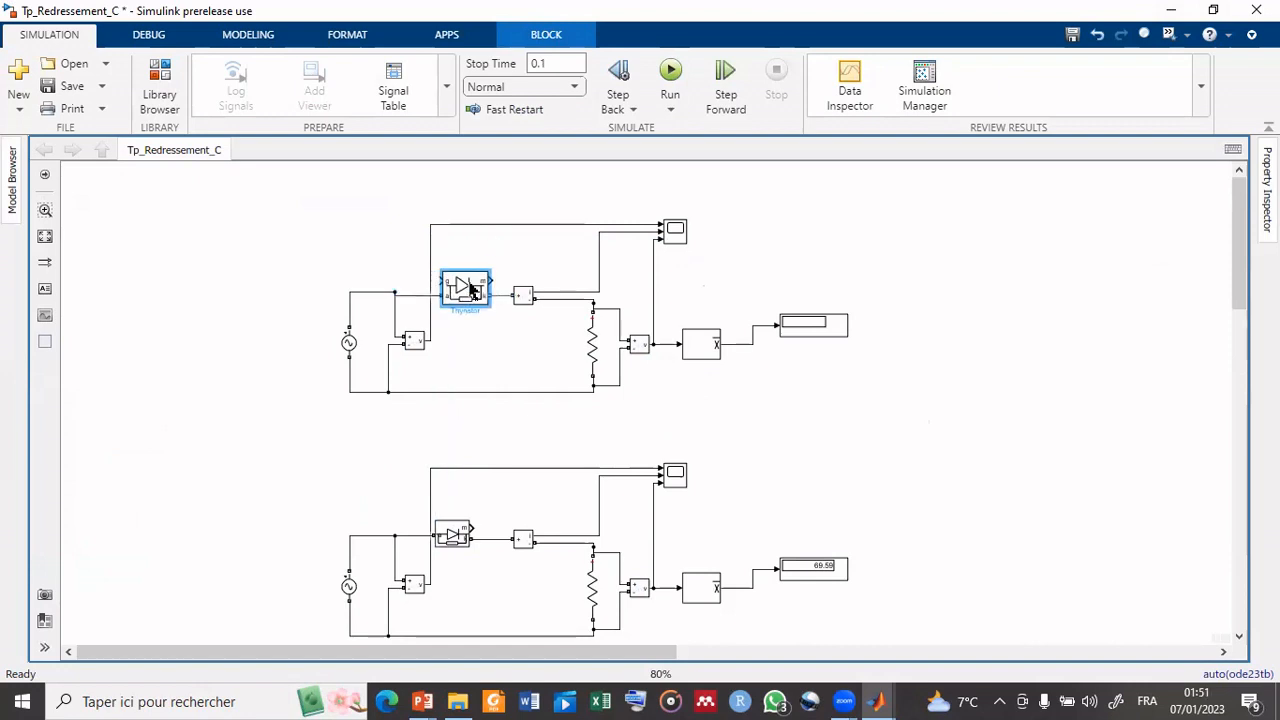
scroll(468, 292, up, 4)
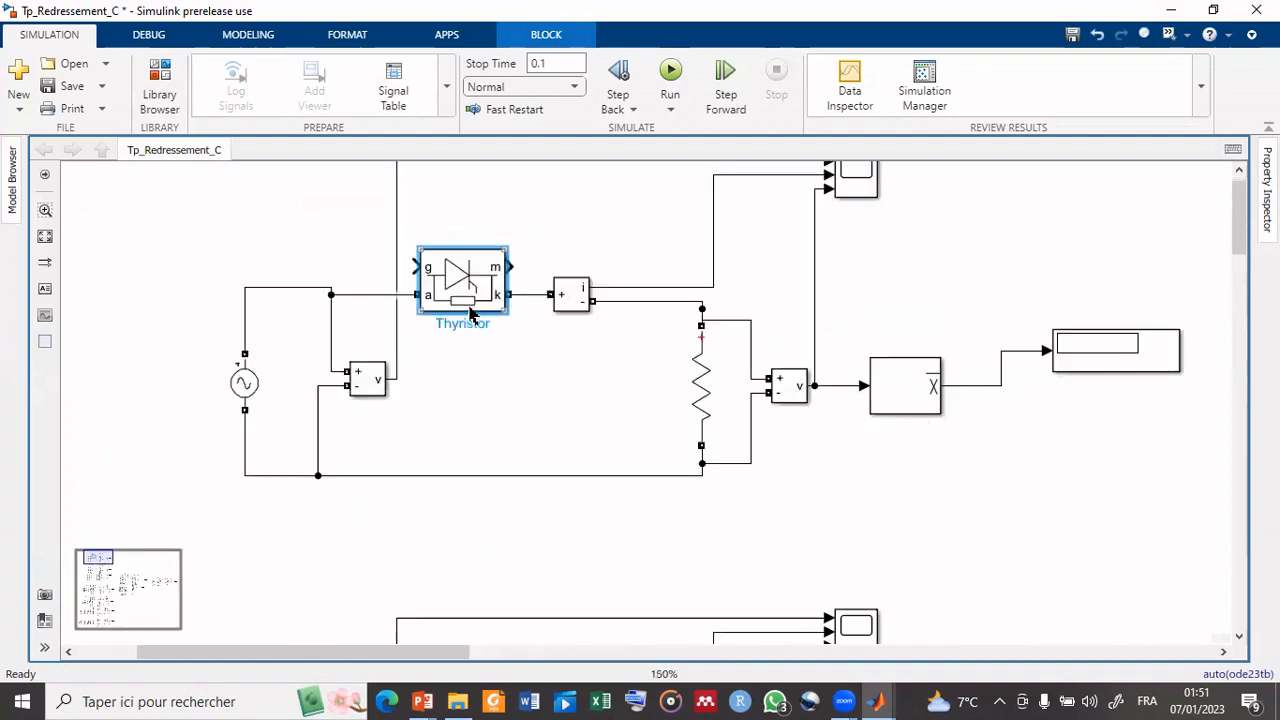
click(461, 388)
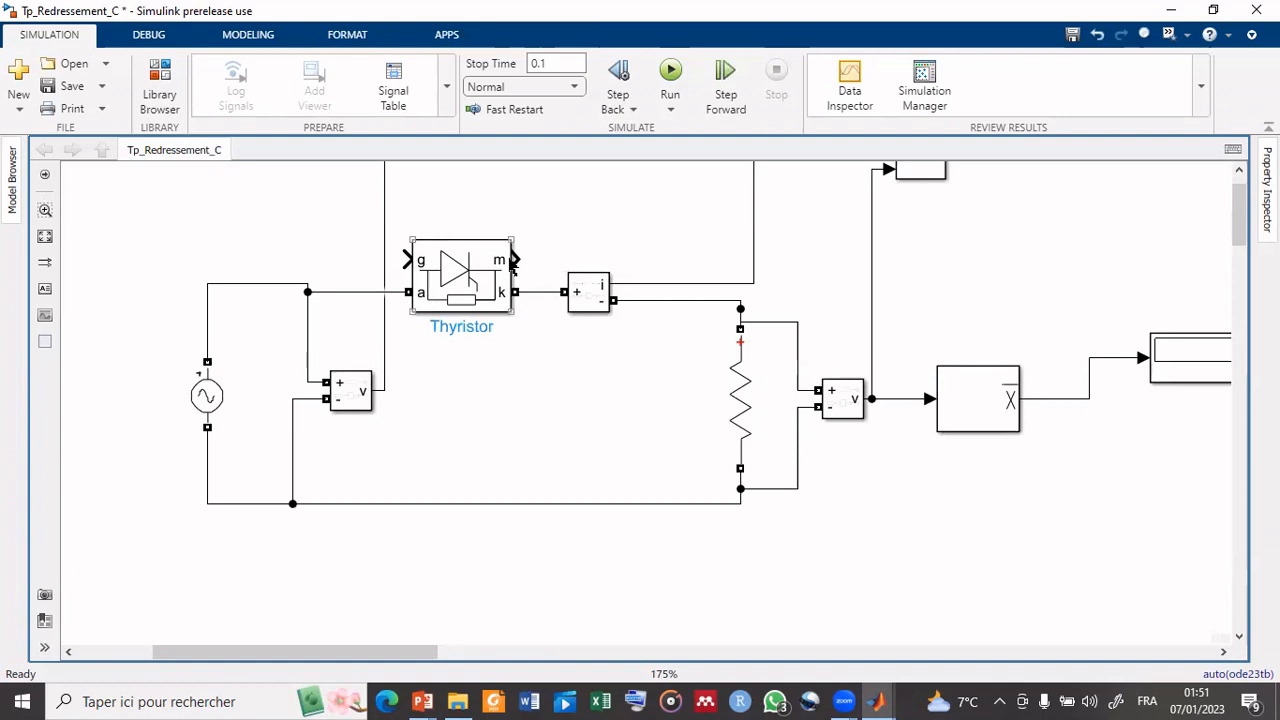
Add a Pulse Generator from the Simulink Sources library above the AC source and connect its output to the thyristor's gate.
drag(509, 343, 567, 429)
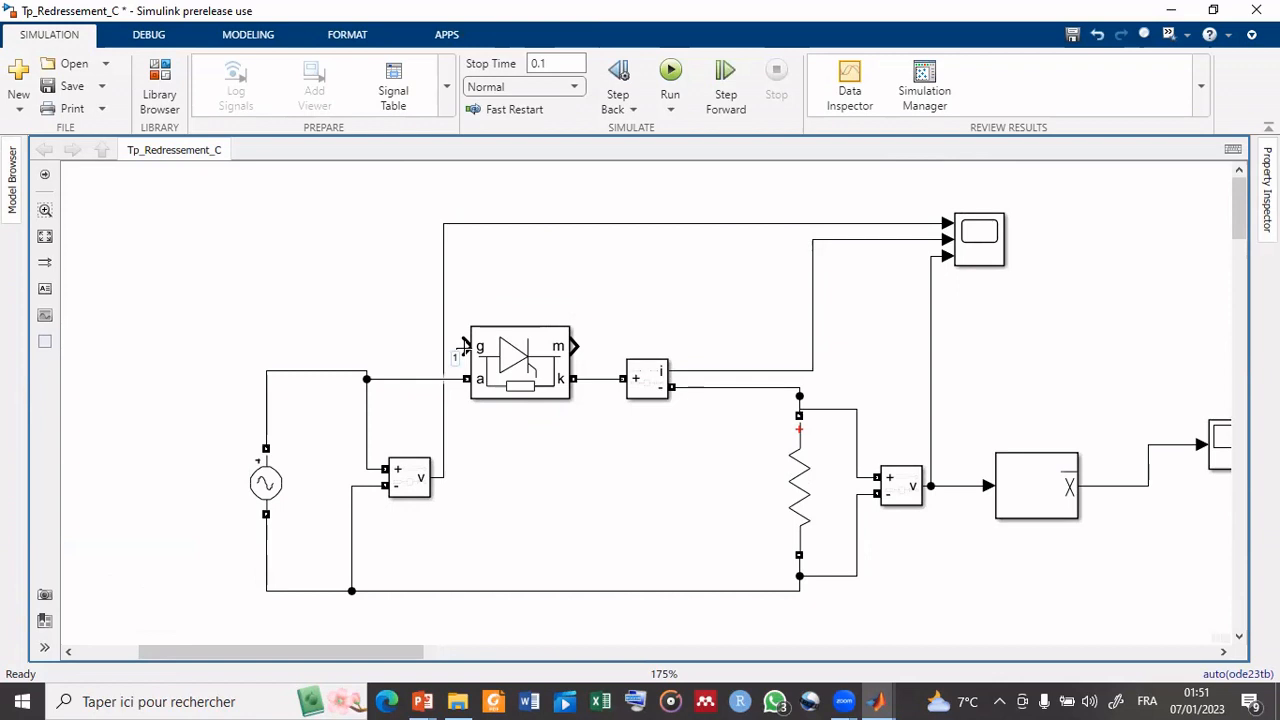
click(166, 88)
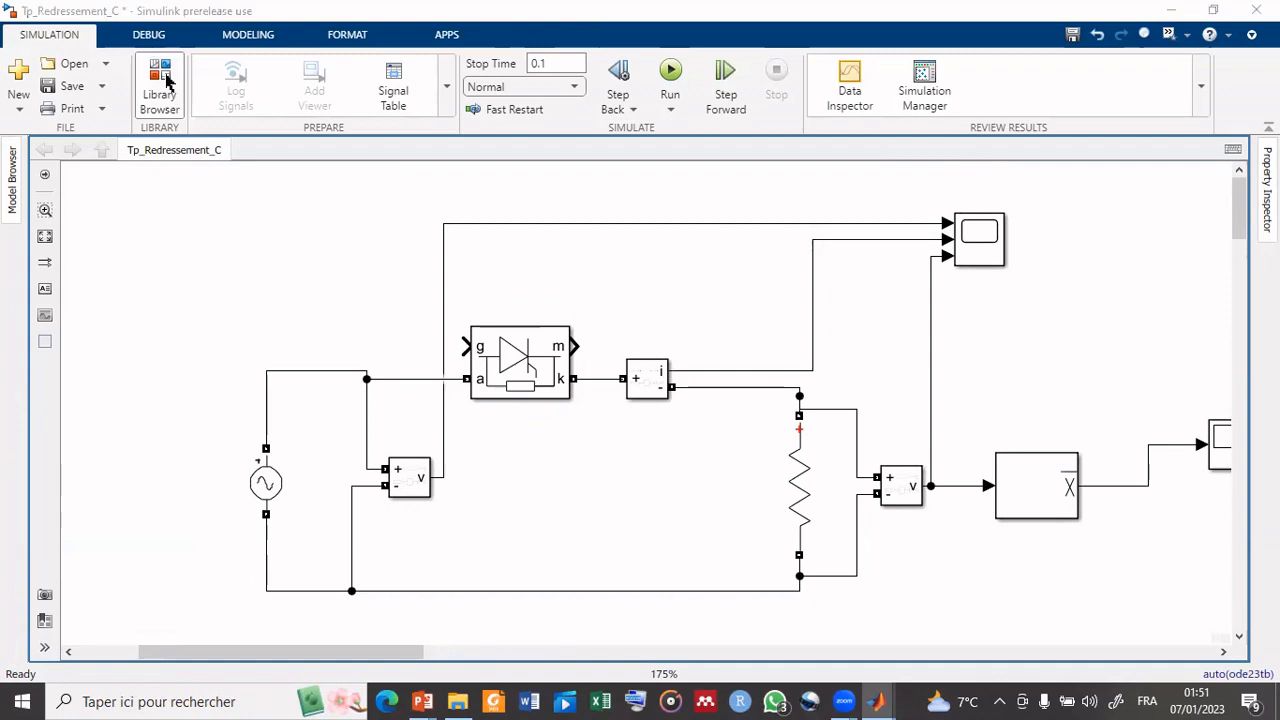
click(107, 38)
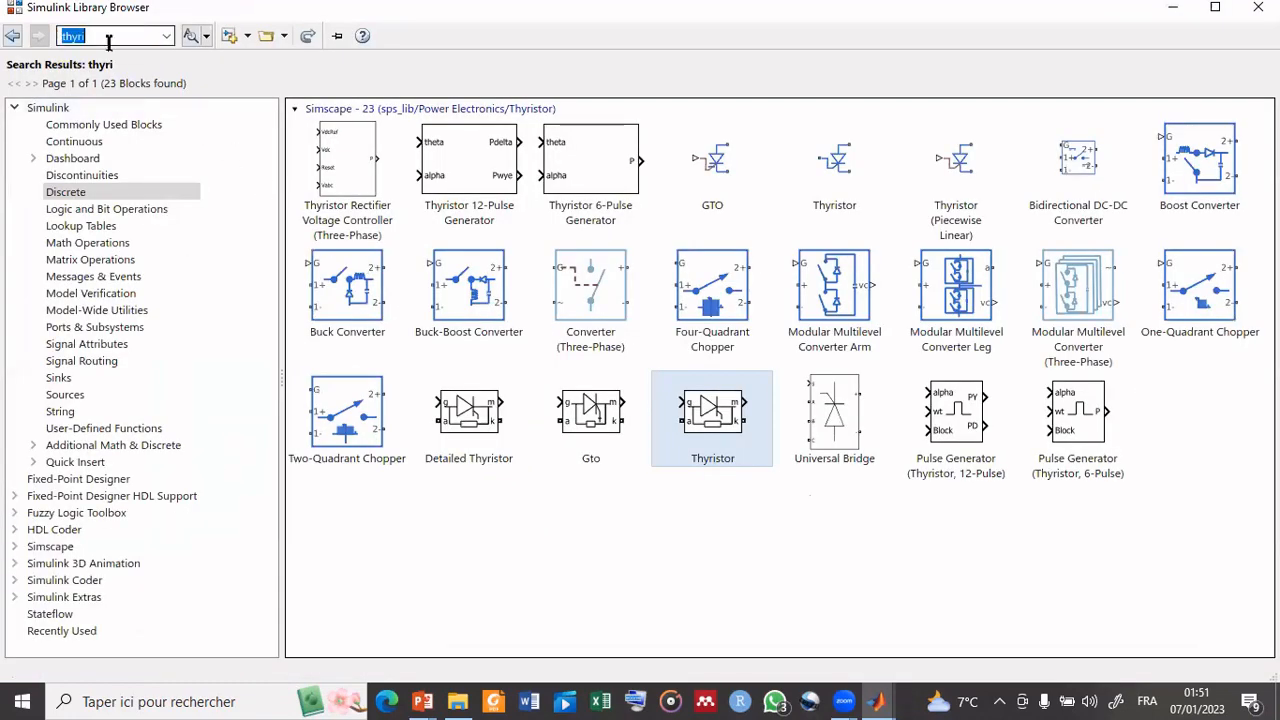
click(75, 397)
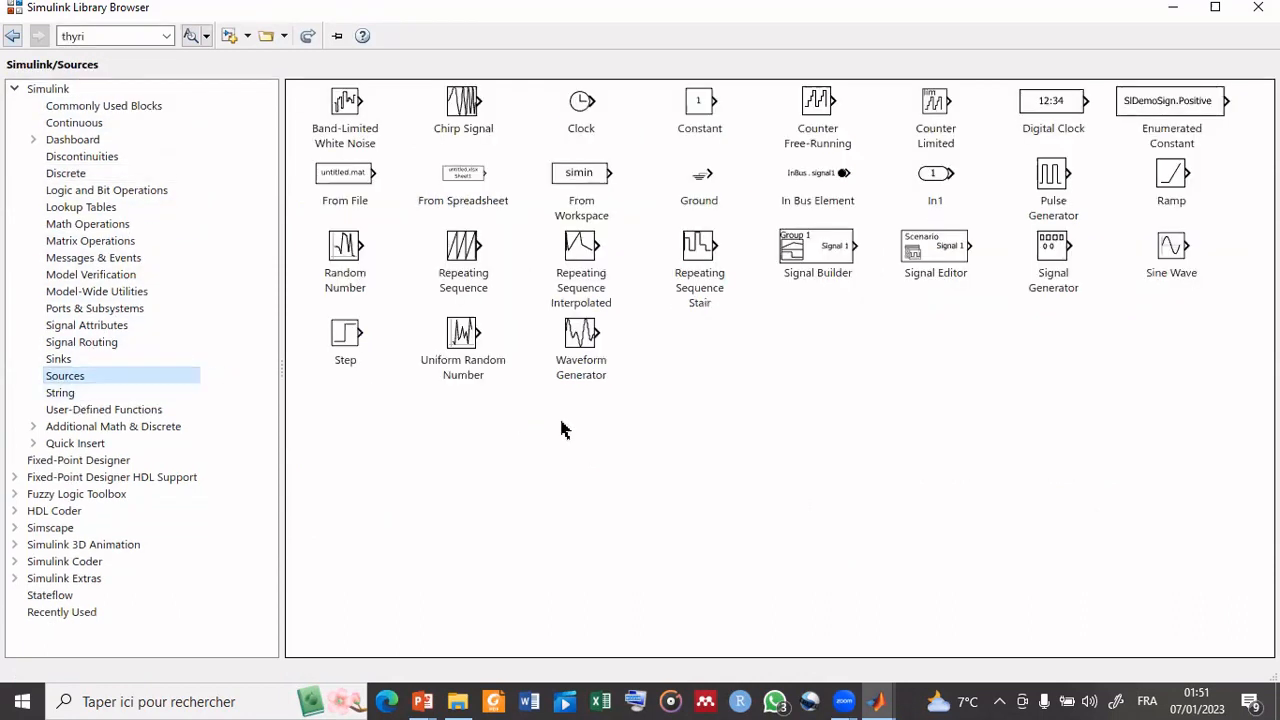
click(1053, 177)
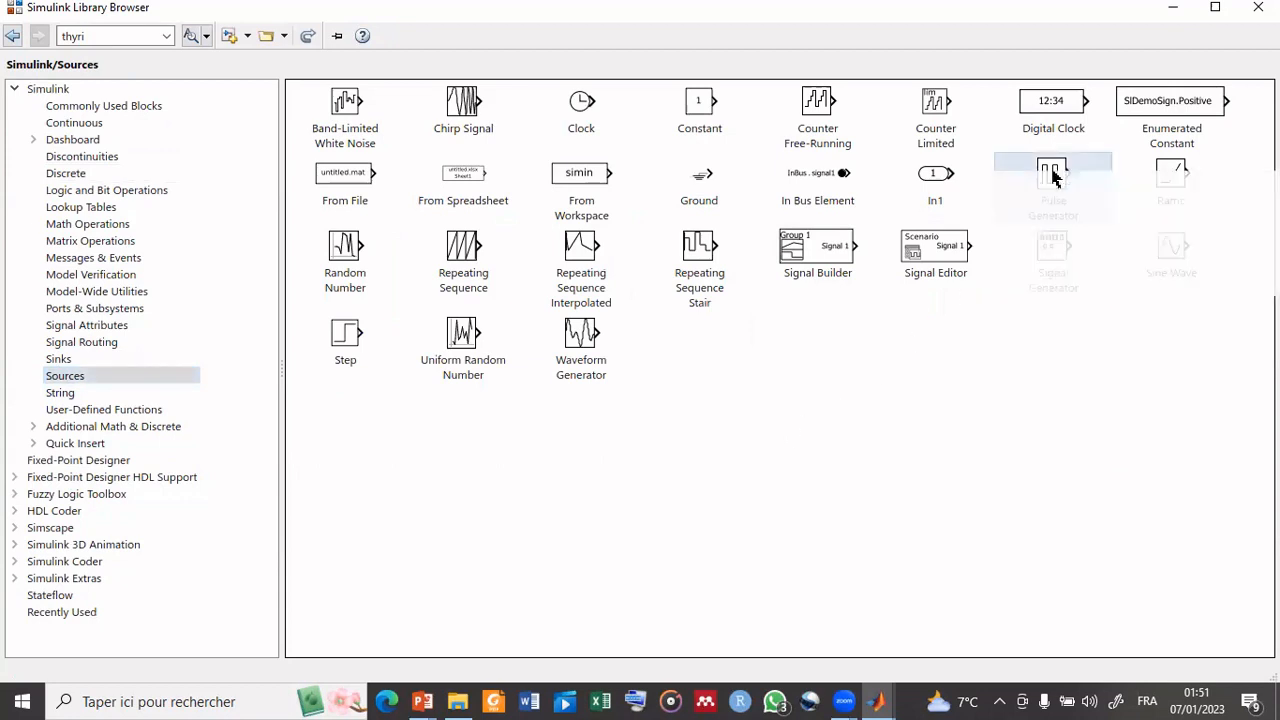
right_click(1054, 177)
click(1062, 190)
click(1185, 10)
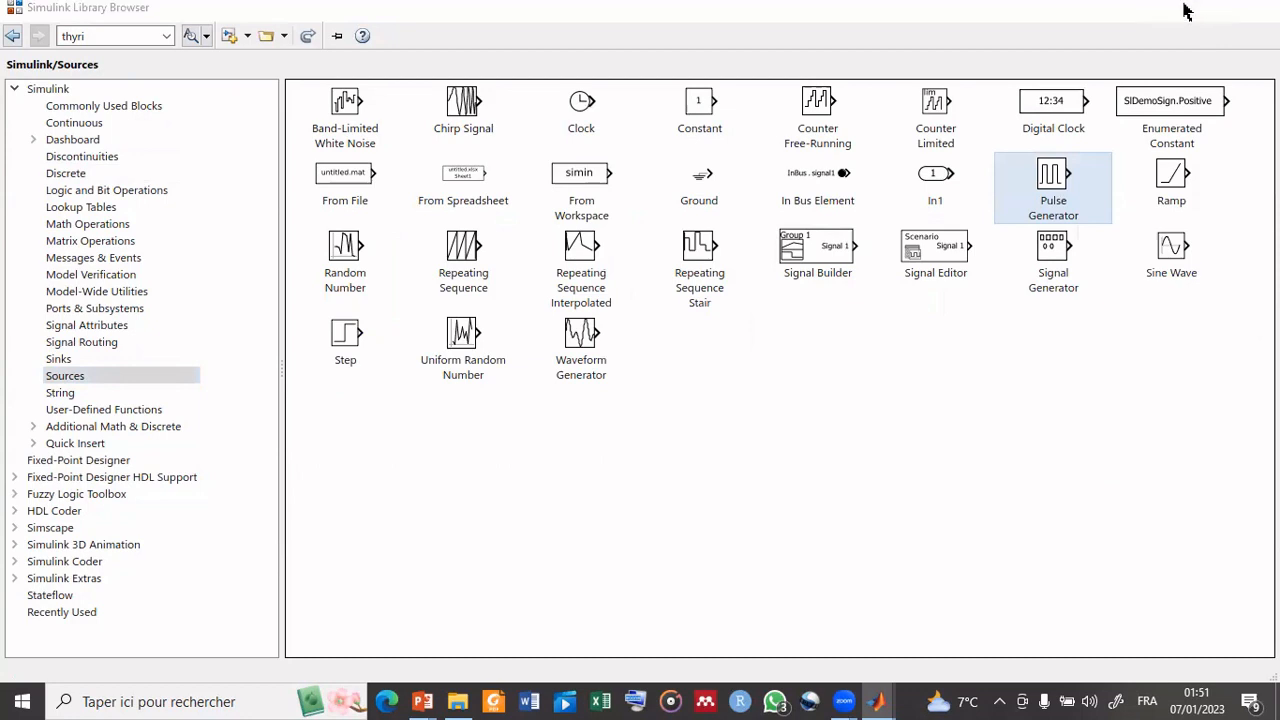
mouse_move(664, 410)
mouse_down()
mouse_move(334, 280)
mouse_move(318, 258)
mouse_move(343, 260)
mouse_move(442, 334)
mouse_up()
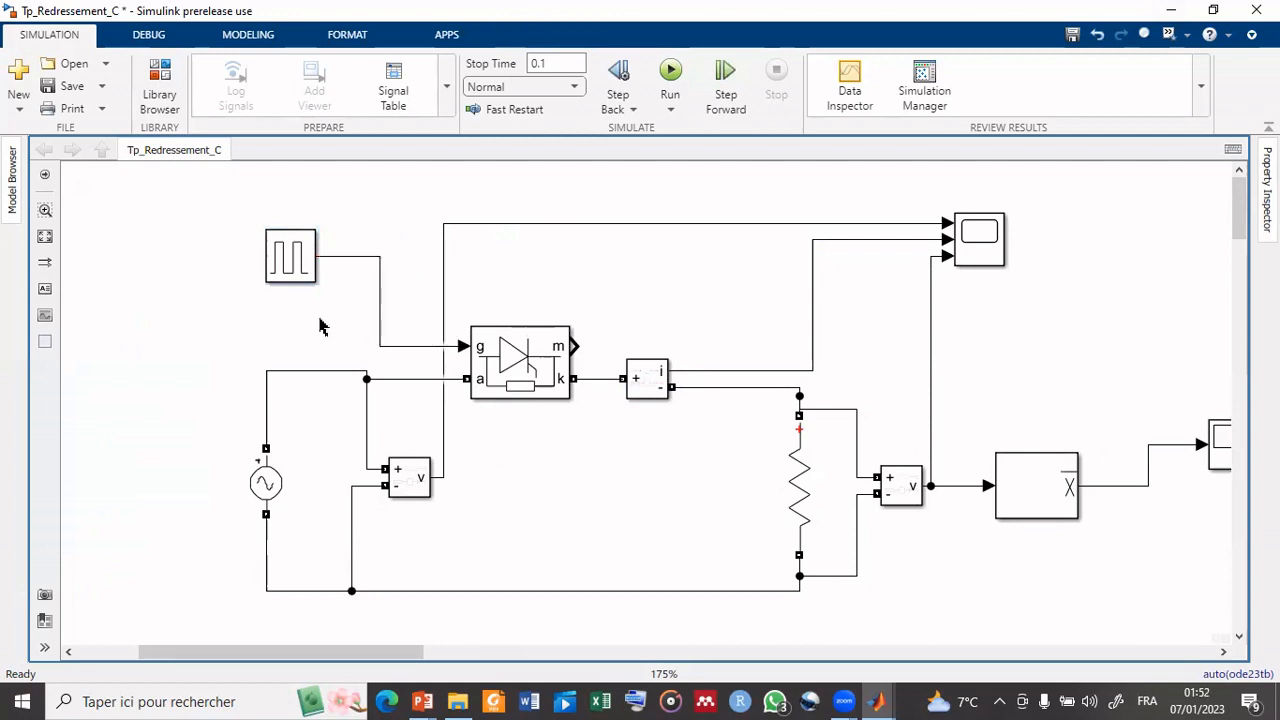
Set the pulse generator's amplitude to 4 and its period to 0.02 seconds.
click(295, 257)
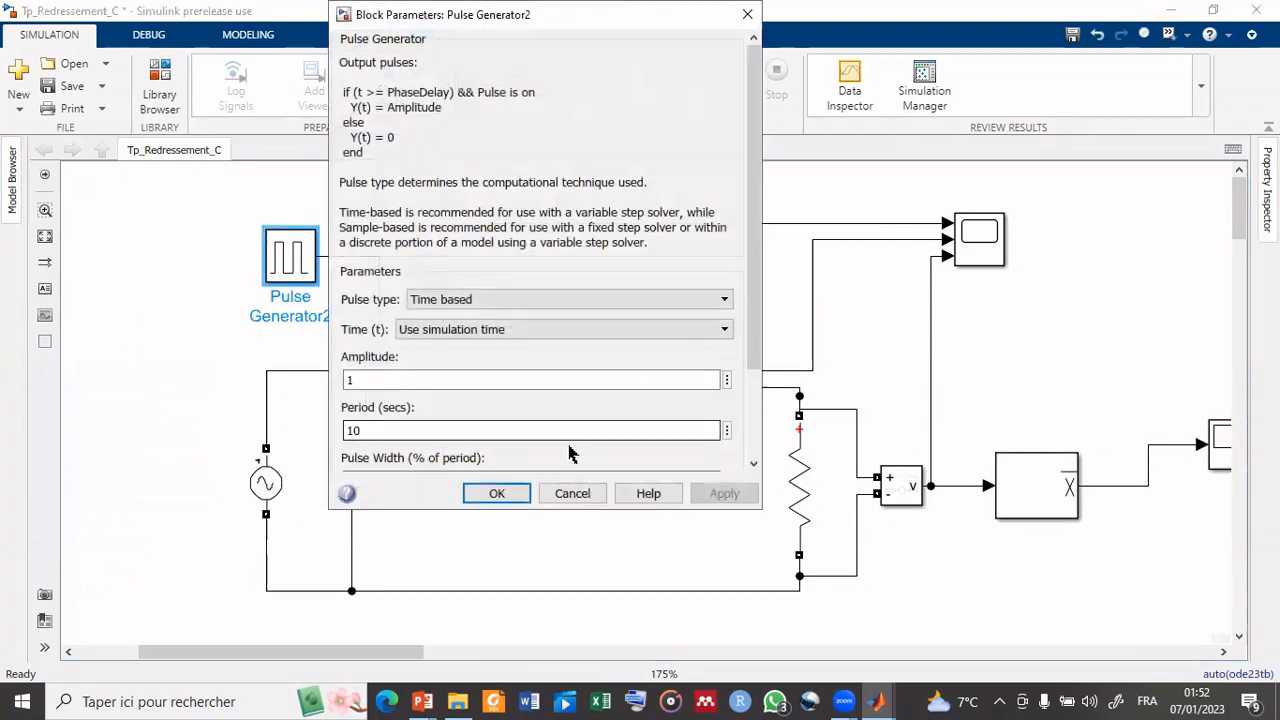
drag(755, 236, 755, 335)
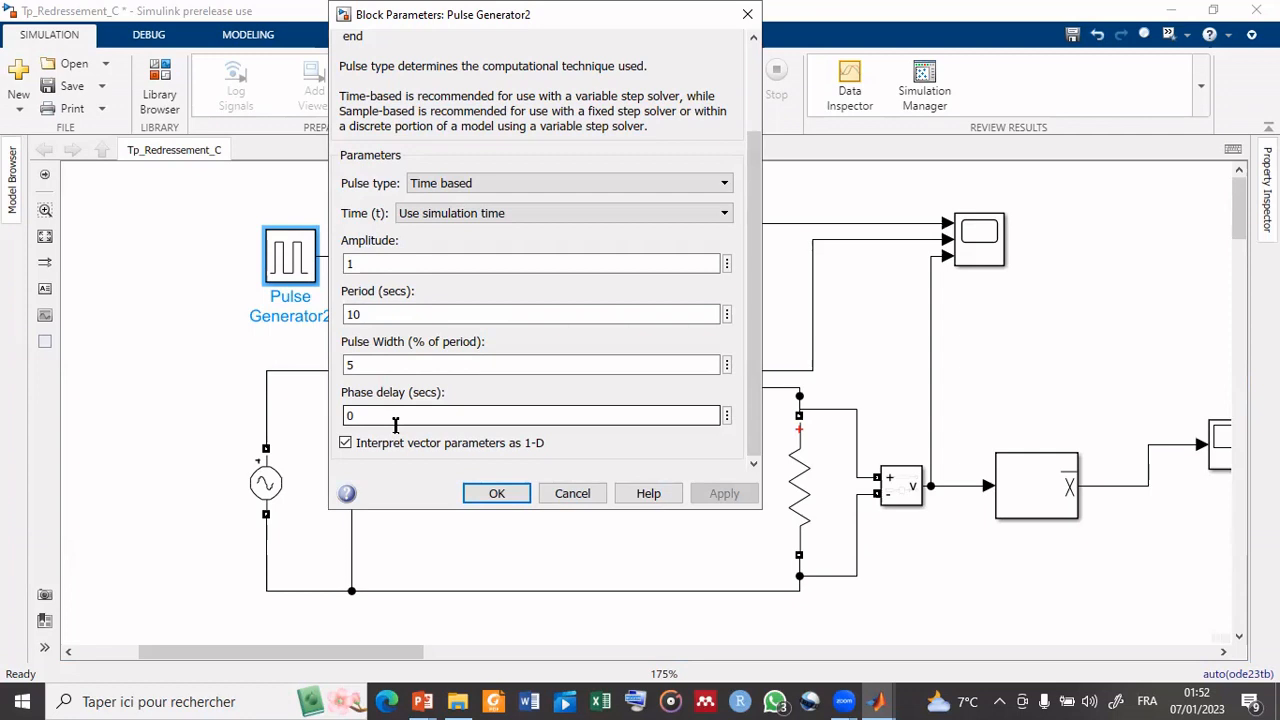
double_click(361, 262)
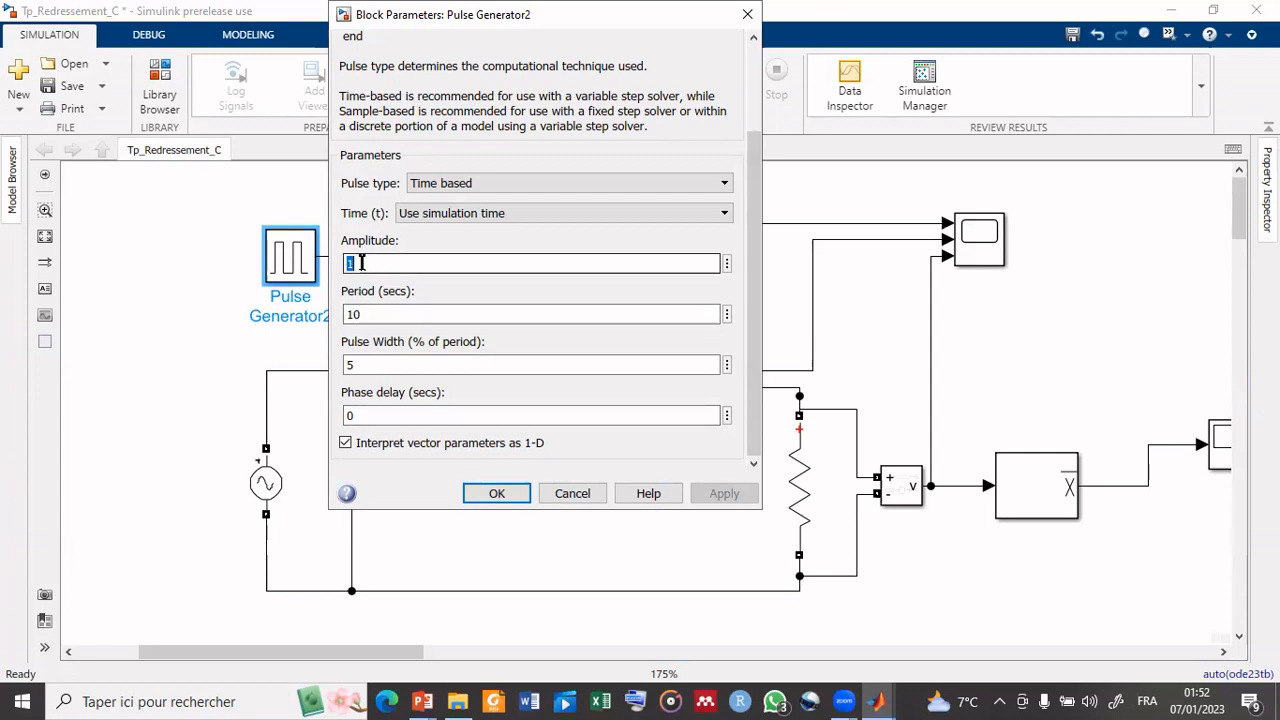
text(4)
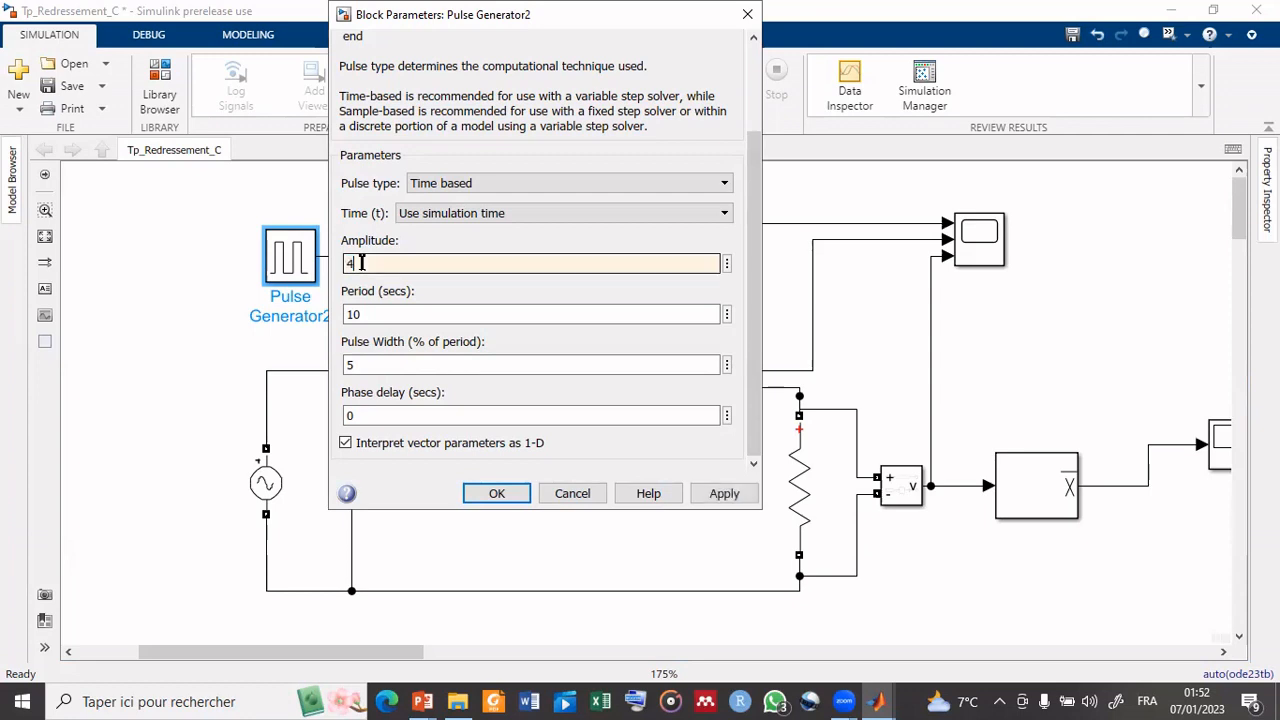
double_click(397, 314)
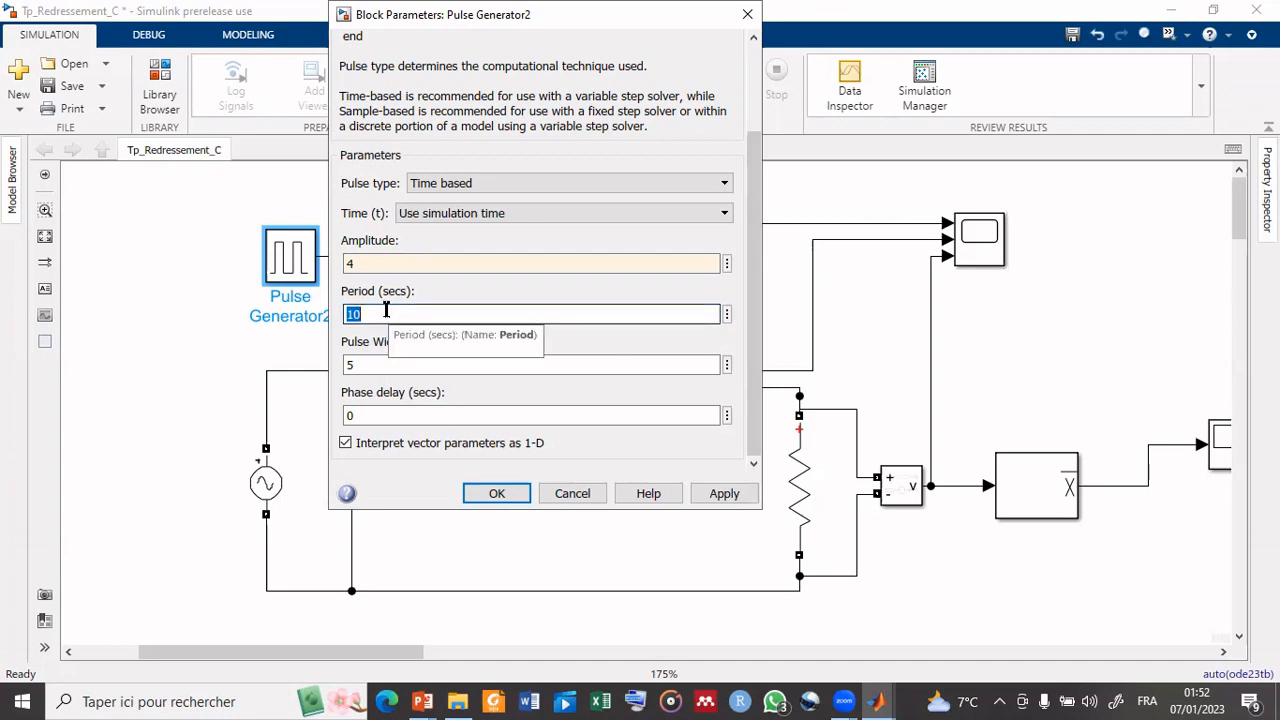
text(0.02)
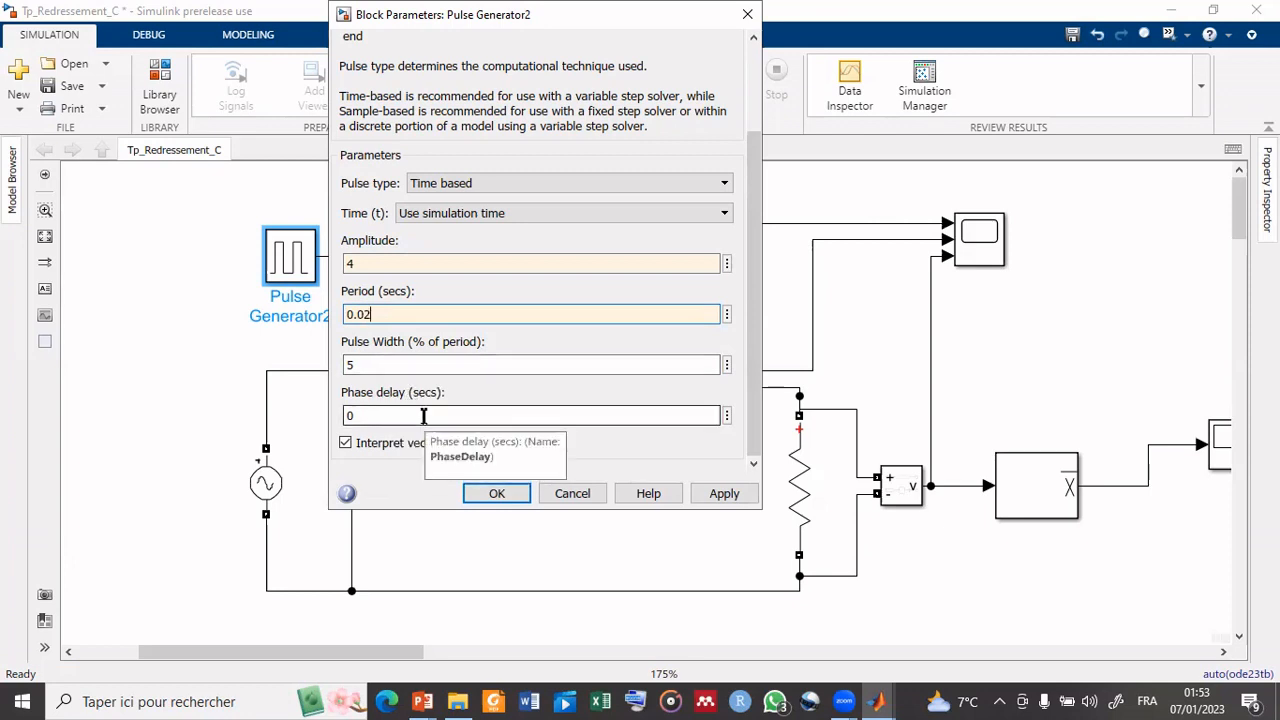
click(494, 498)
Run the simulation and view the thyristor circuit's voltage and current waveforms in its scope.
drag(829, 371, 676, 353)
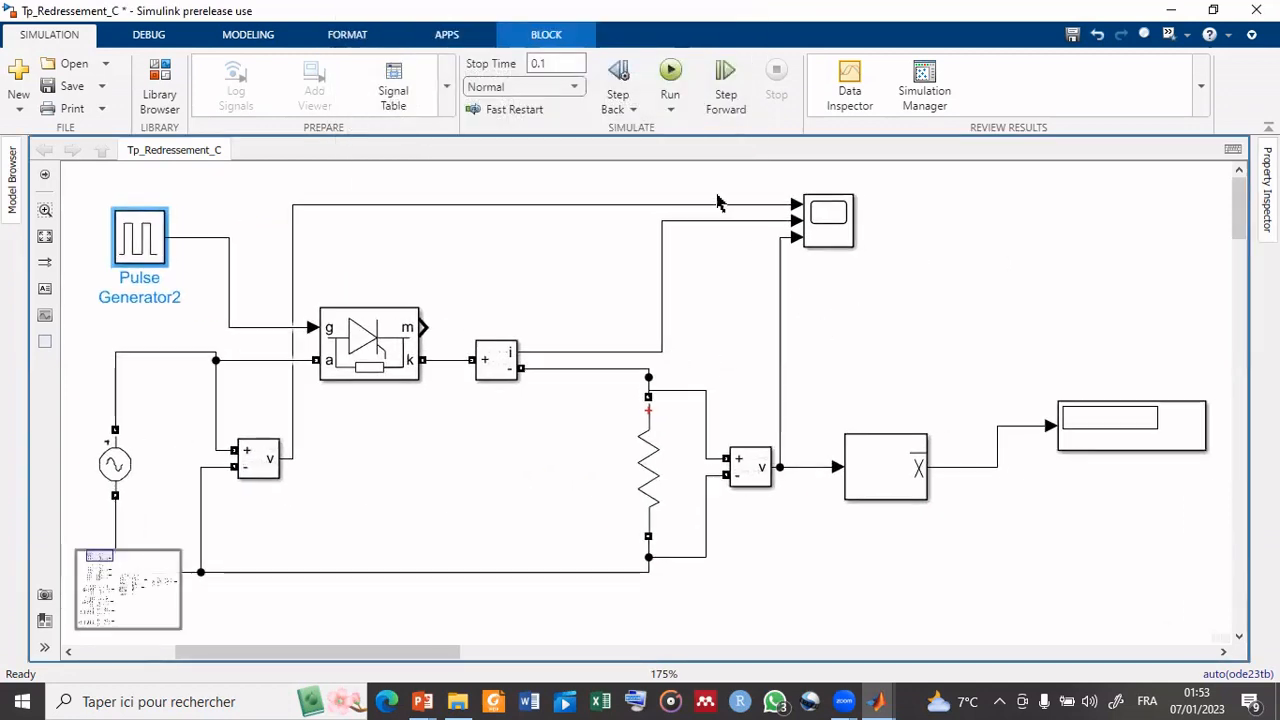
click(662, 82)
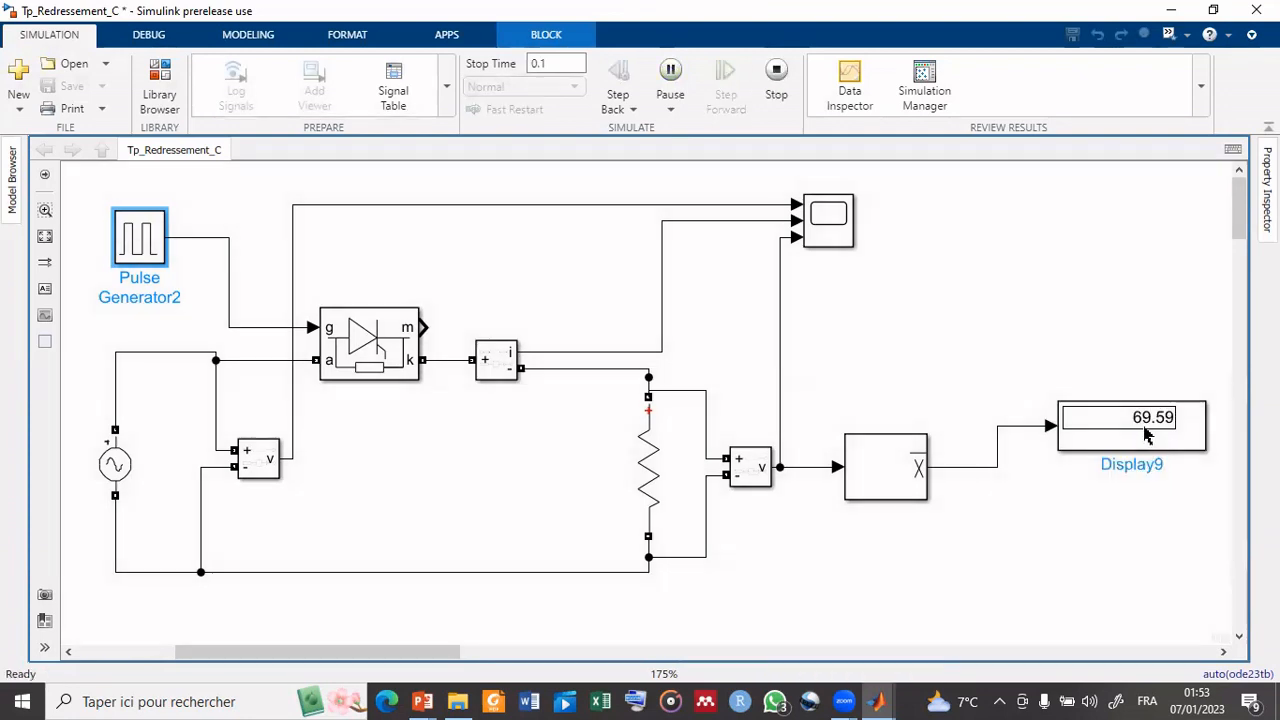
click(832, 244)
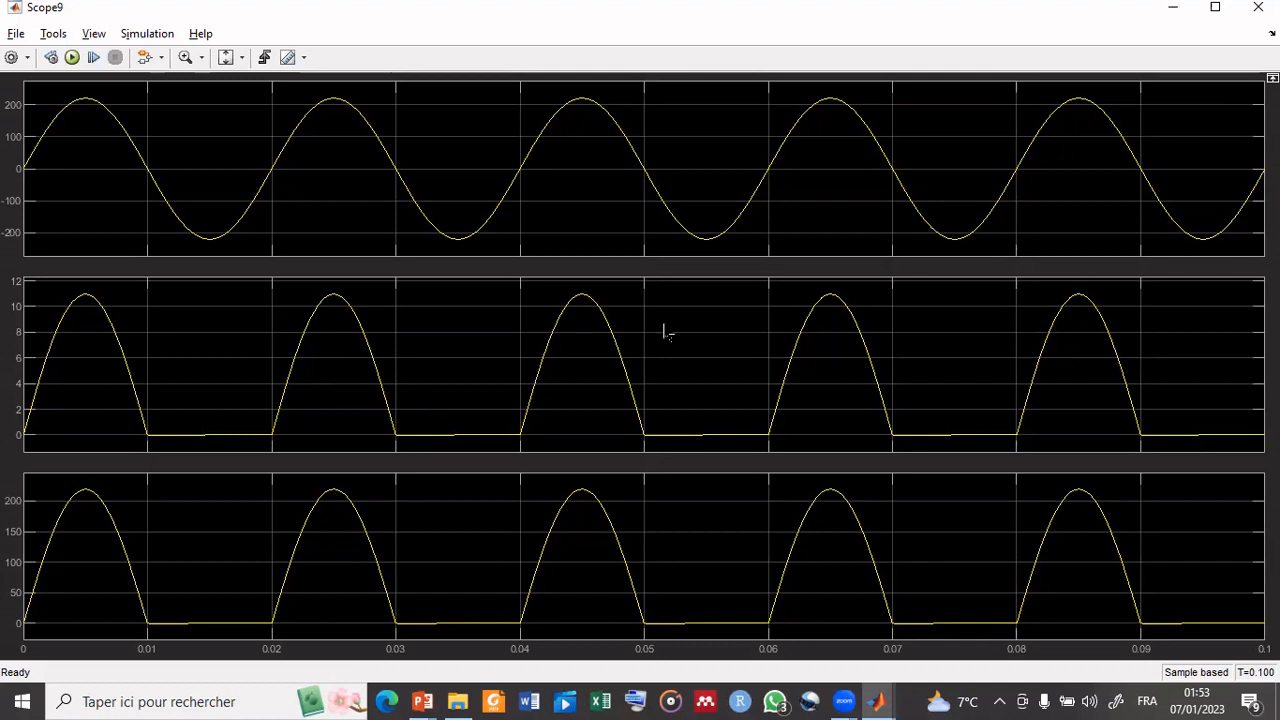
click(1216, 10)
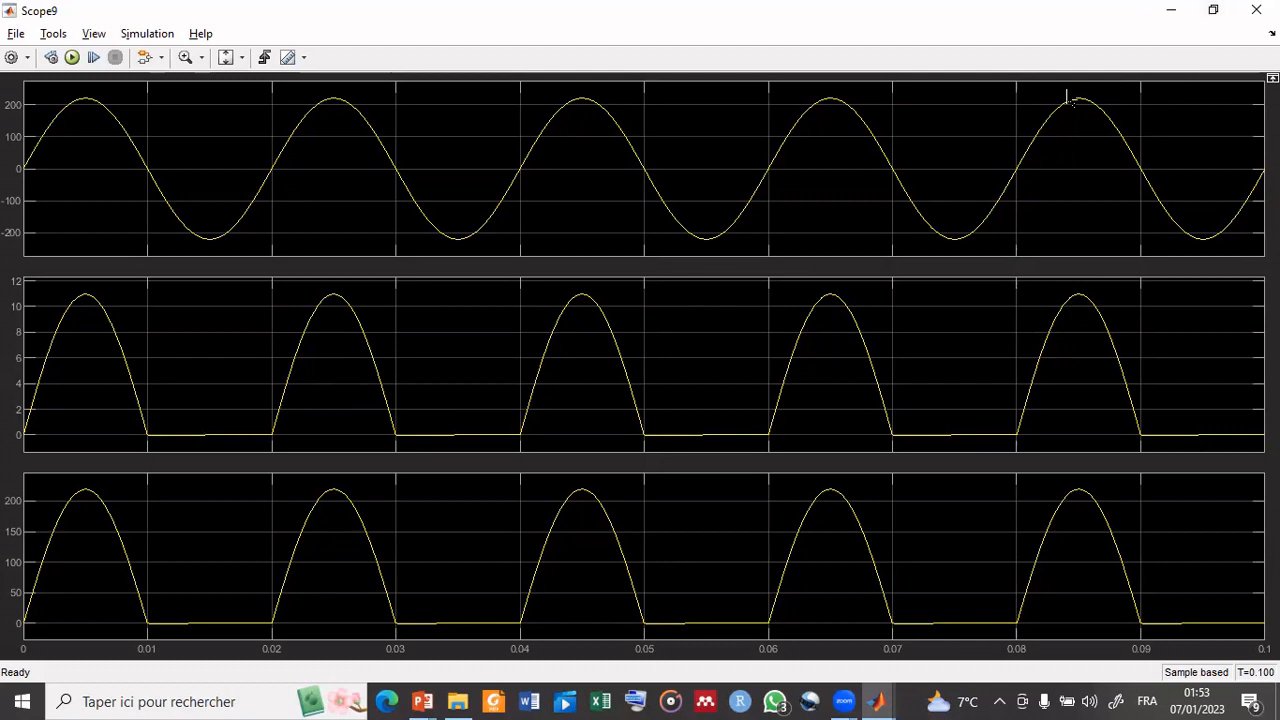
Shrink the scope window and place it so the thyristor circuit can be seen beside it.
click(1215, 9)
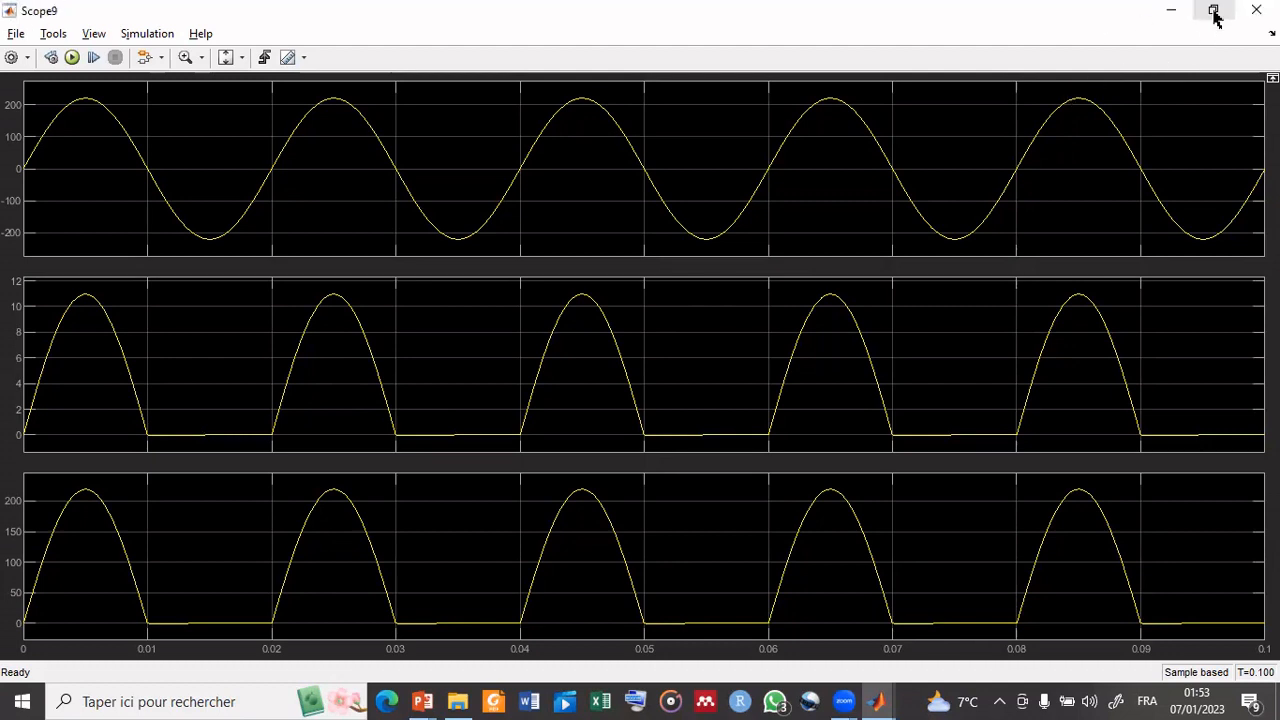
drag(1090, 17, 1037, 118)
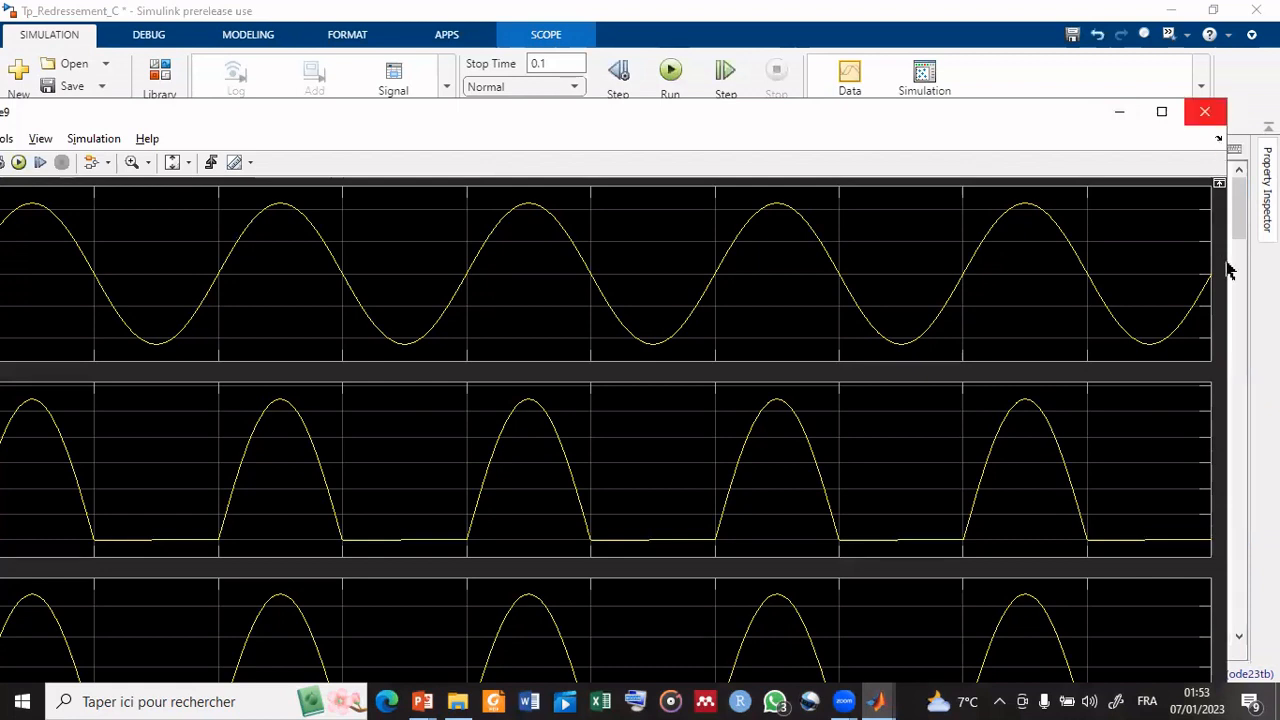
drag(1233, 262, 588, 265)
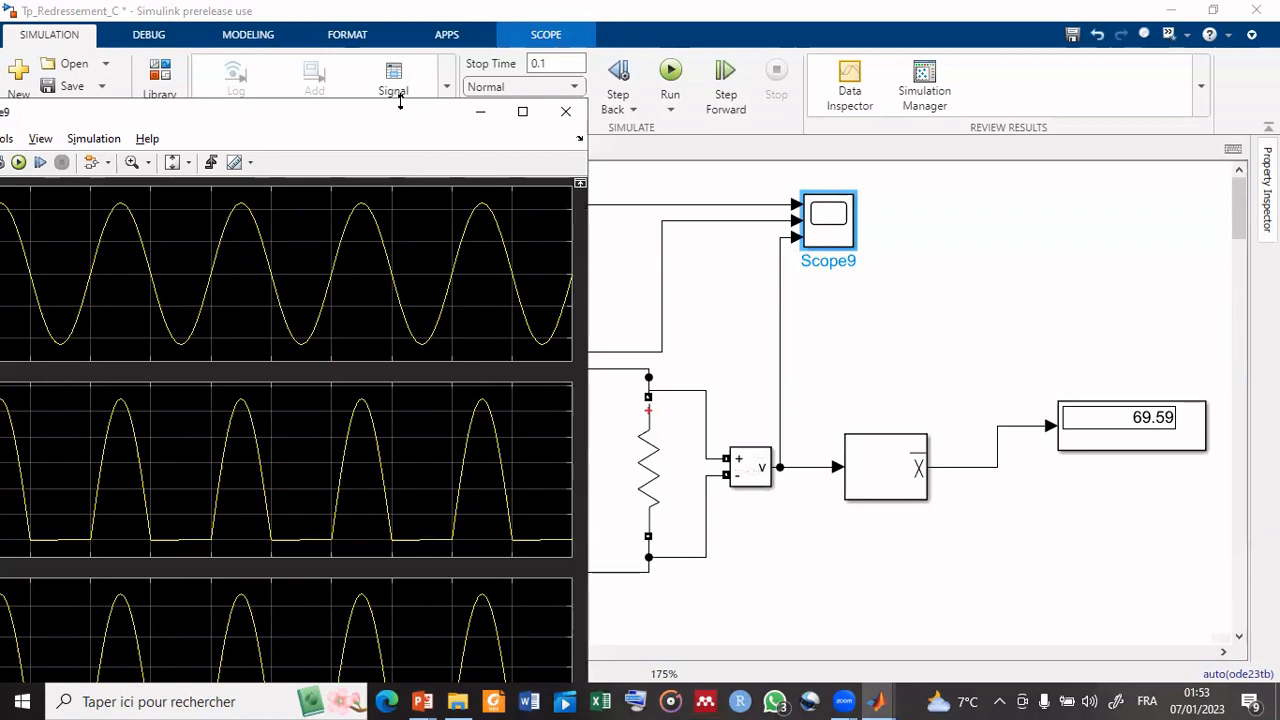
drag(399, 101, 363, 400)
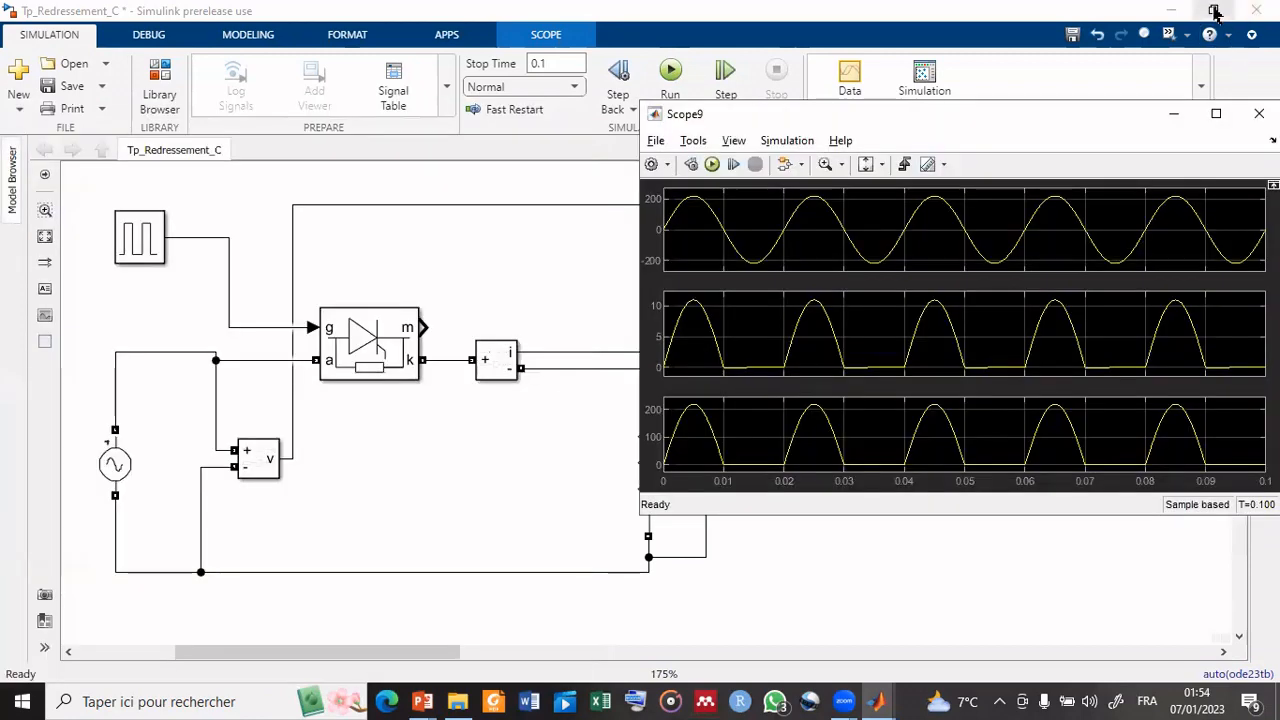
Restore the model window from full screen and narrow it to sit beside the scope window.
click(1213, 10)
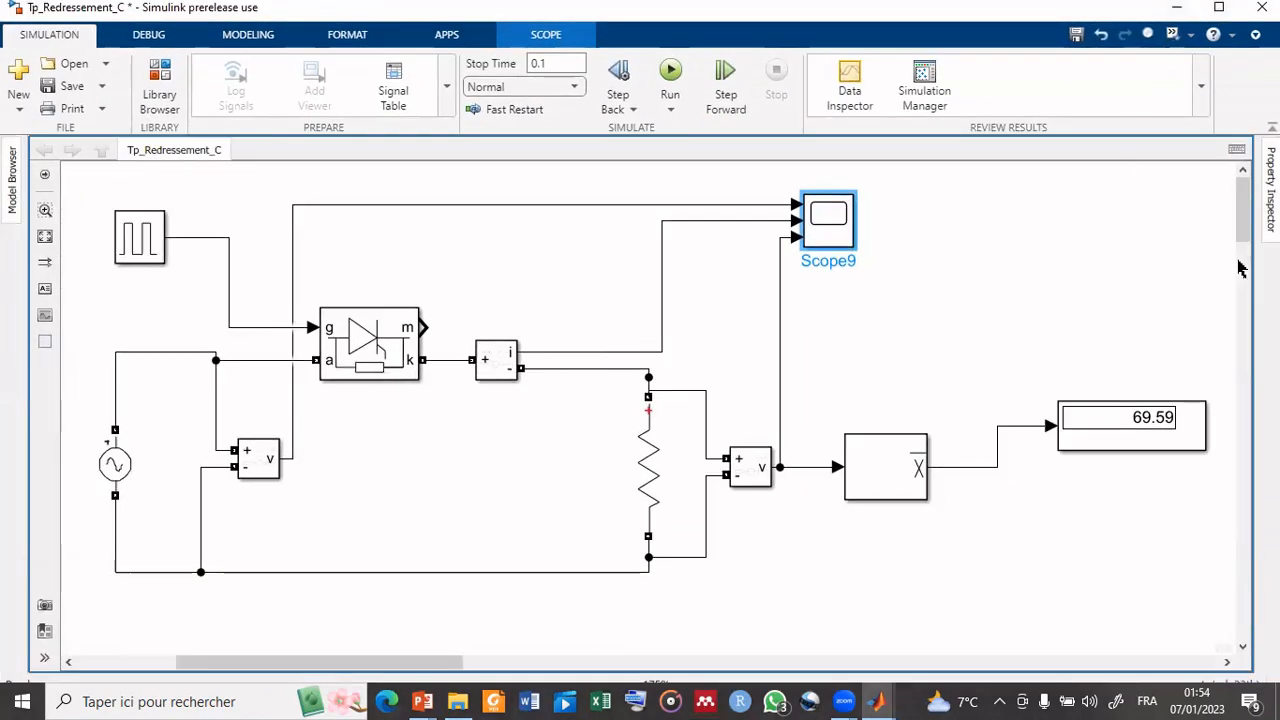
drag(1062, 16, 1002, 73)
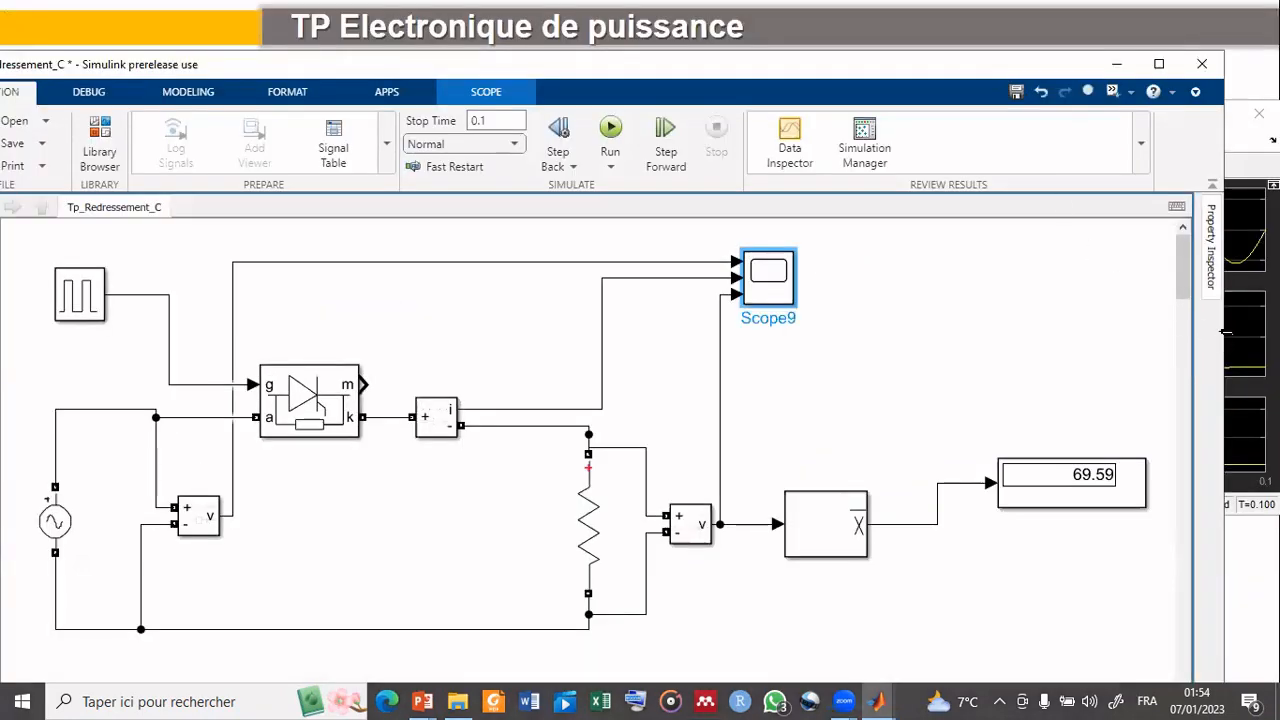
drag(1225, 332, 604, 332)
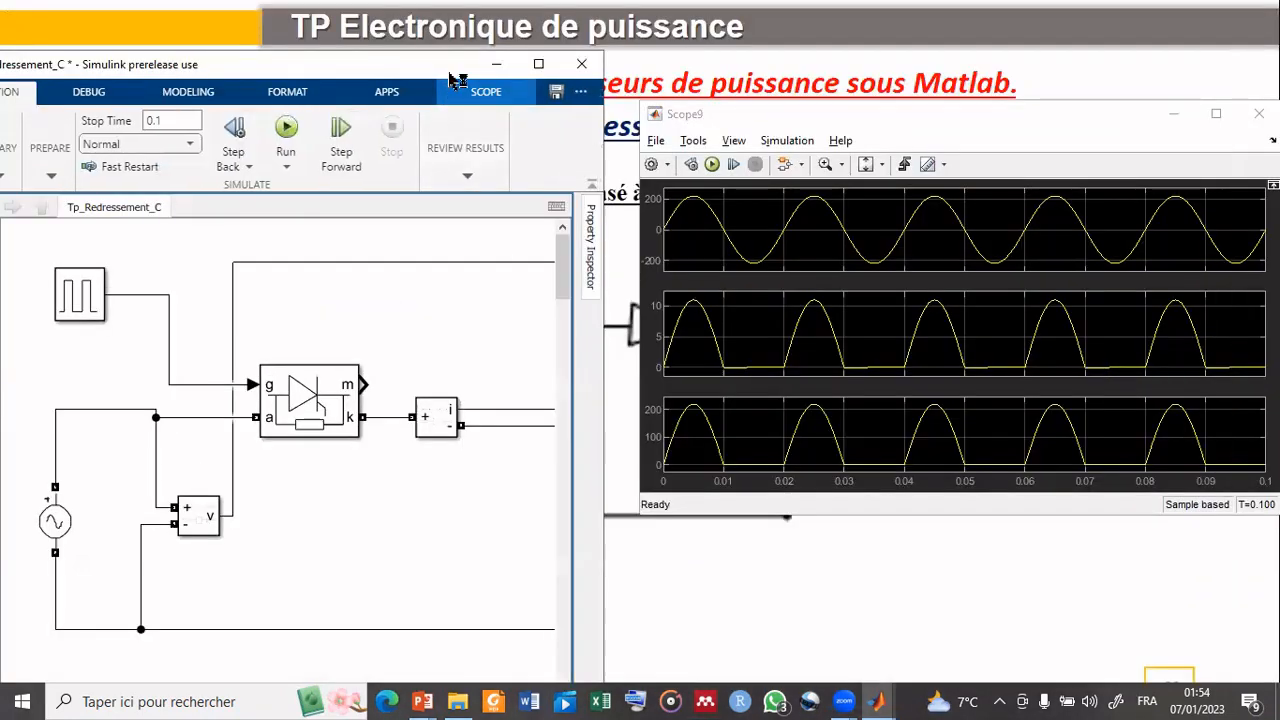
Move the model window to the upper-left corner, widen it, and narrow the scope window so both sit side by side.
drag(470, 72, 524, 22)
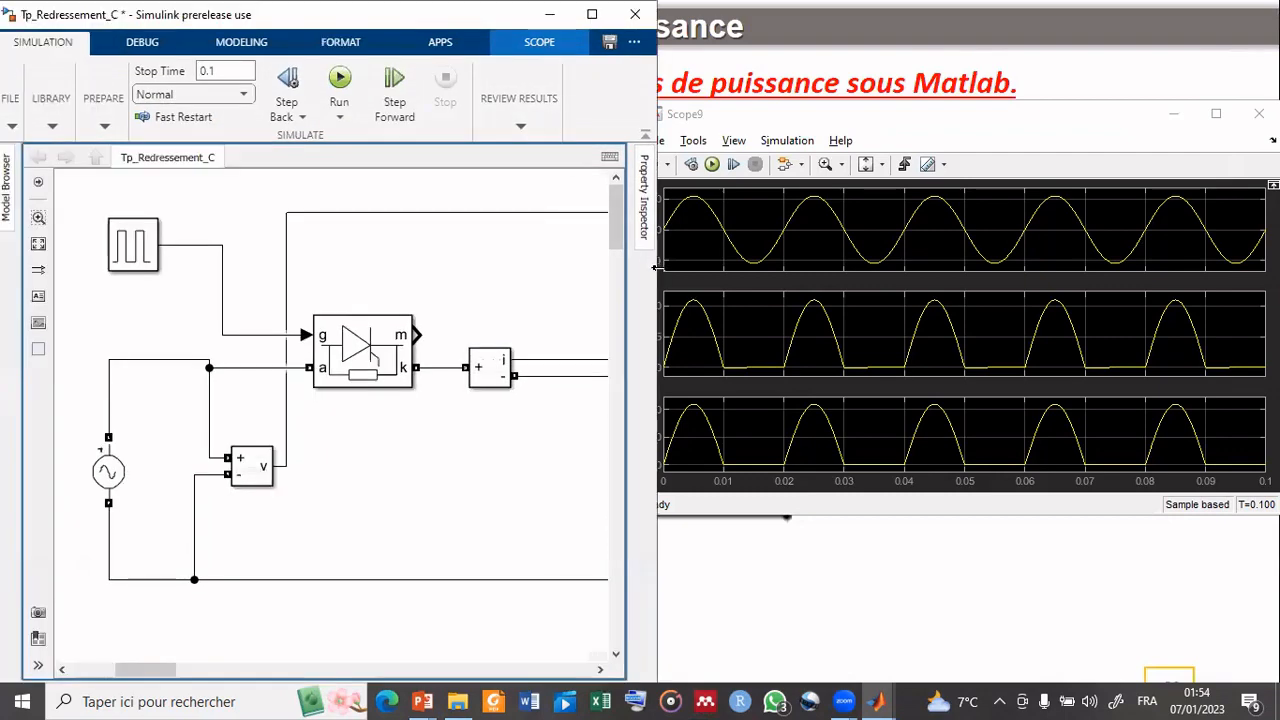
drag(654, 268, 764, 300)
click(776, 305)
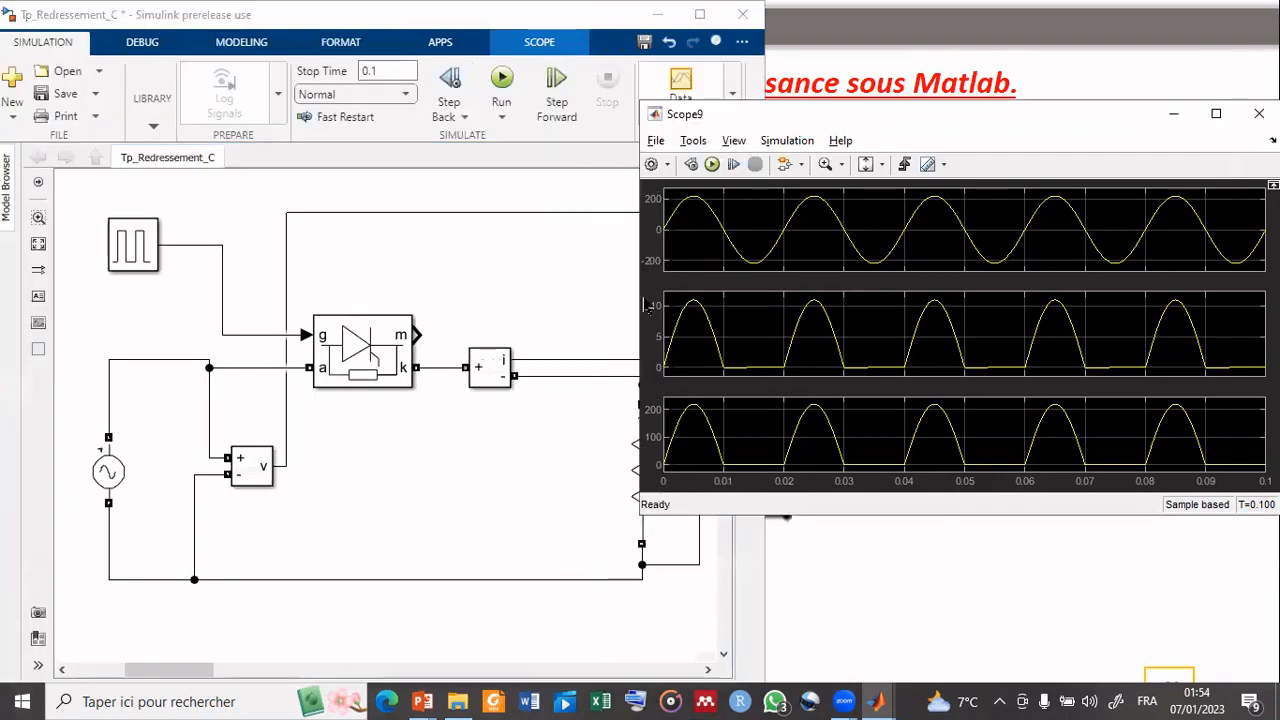
drag(637, 296, 759, 300)
Set the phase delay of the pulse generator feeding the thyristor gate to 0.005 seconds.
click(614, 313)
scroll(614, 313, down, 1)
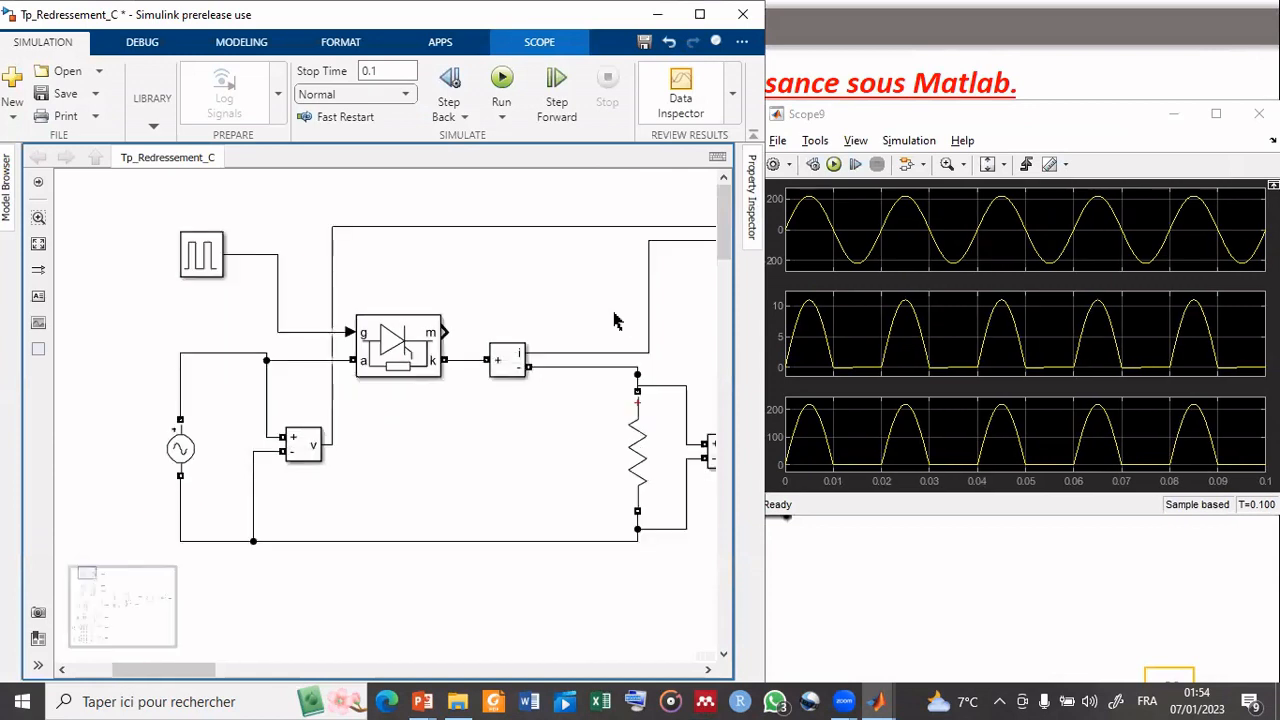
drag(614, 313, 500, 305)
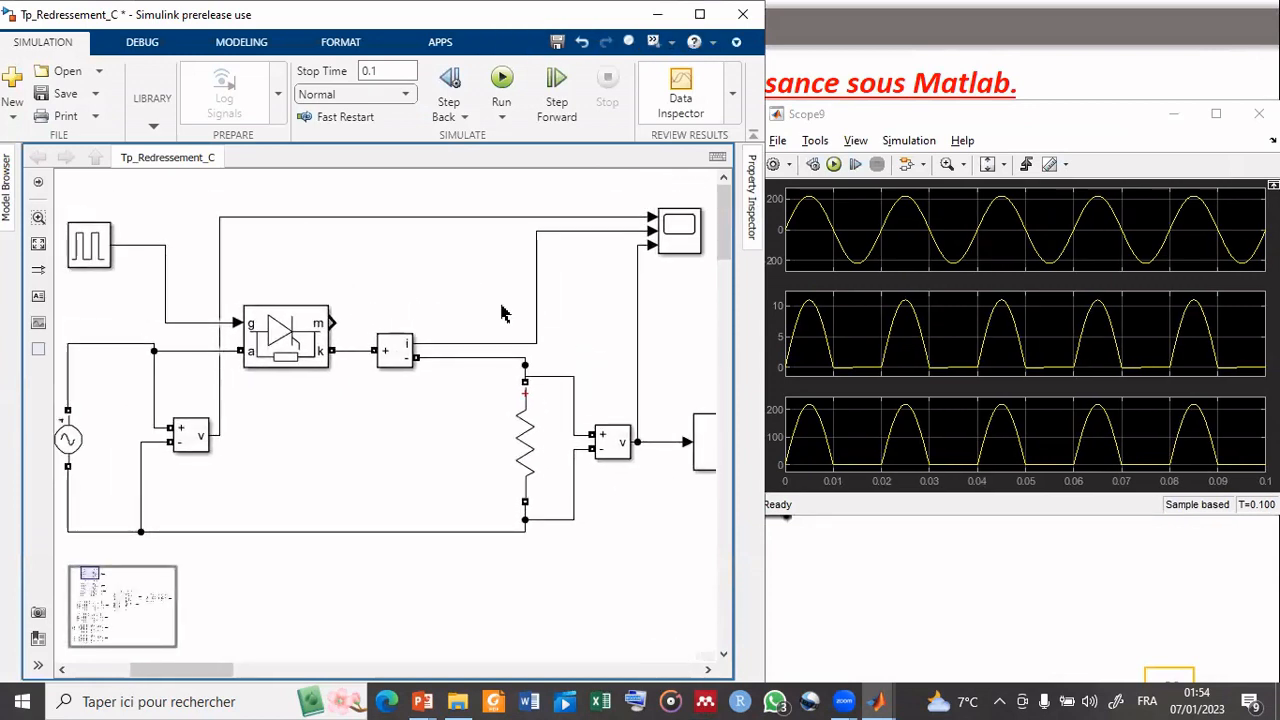
click(87, 255)
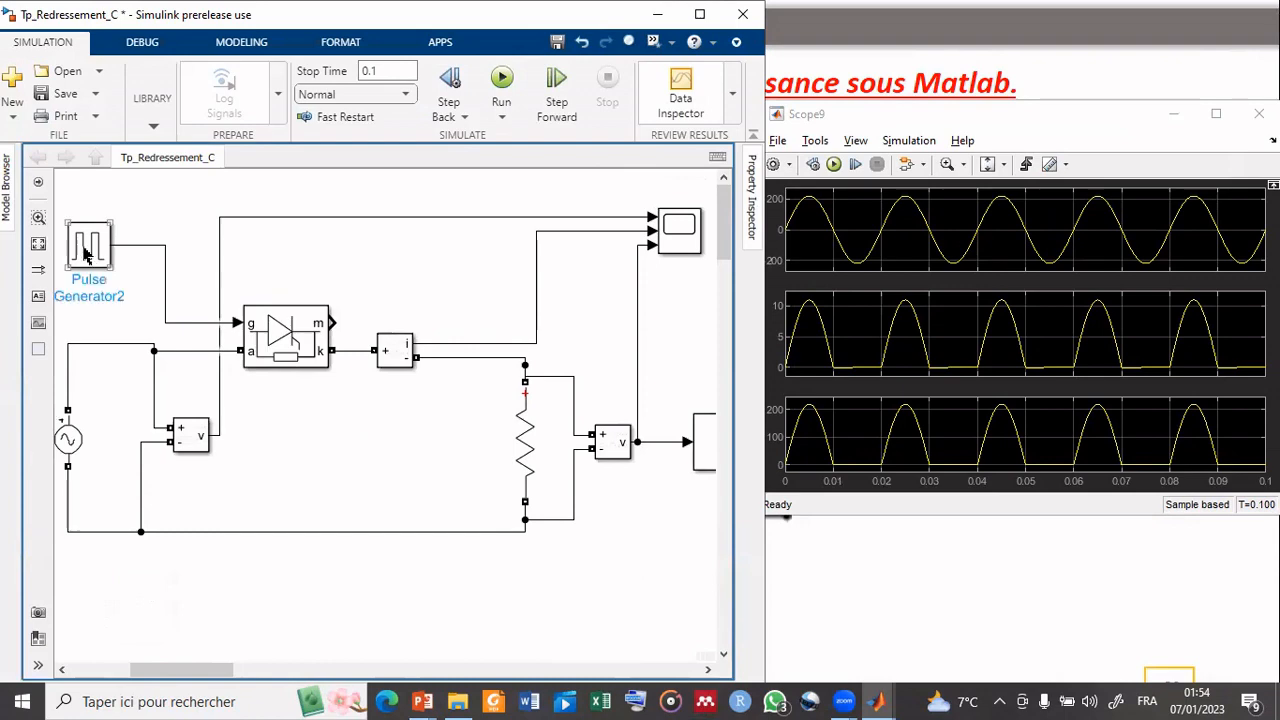
double_click(87, 255)
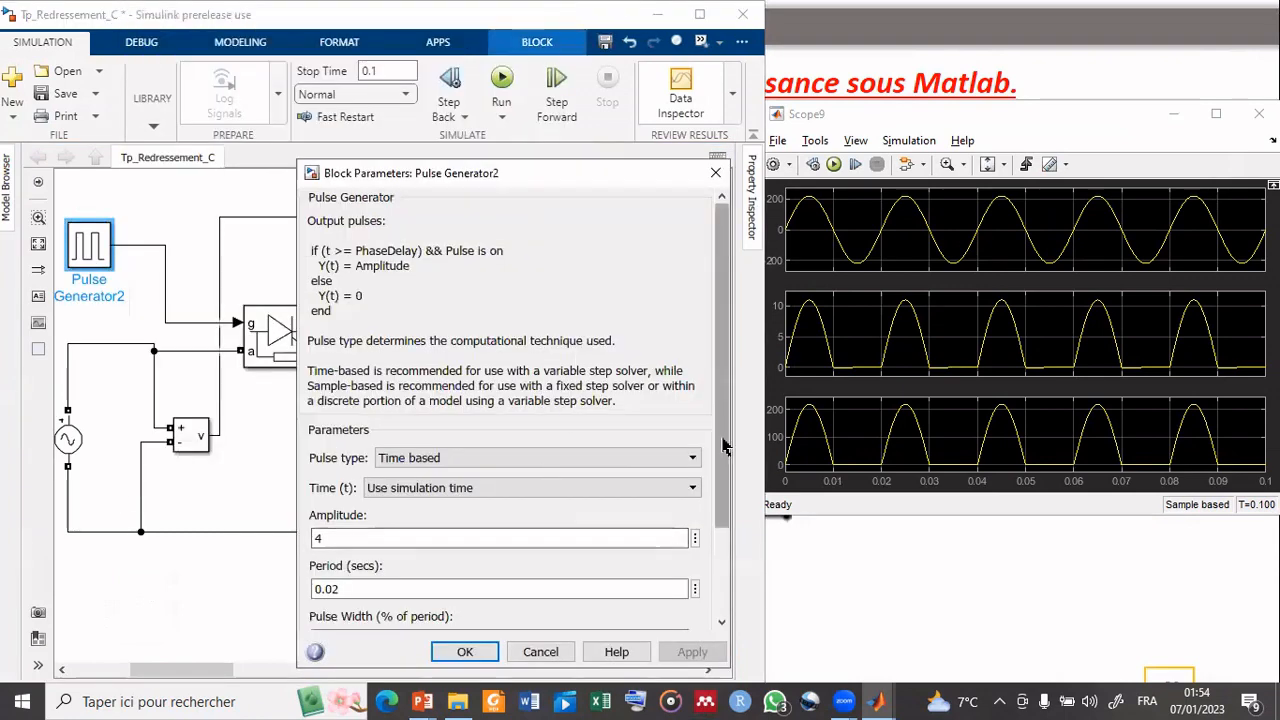
drag(725, 447, 725, 533)
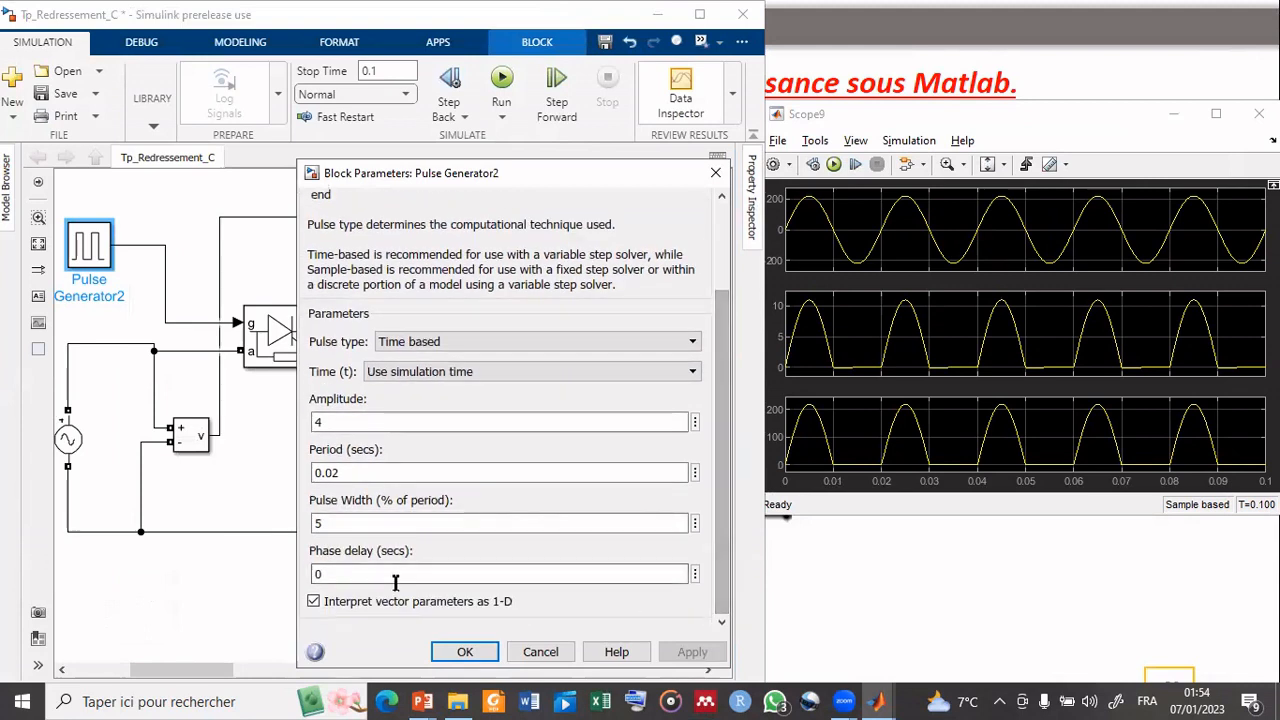
double_click(342, 577)
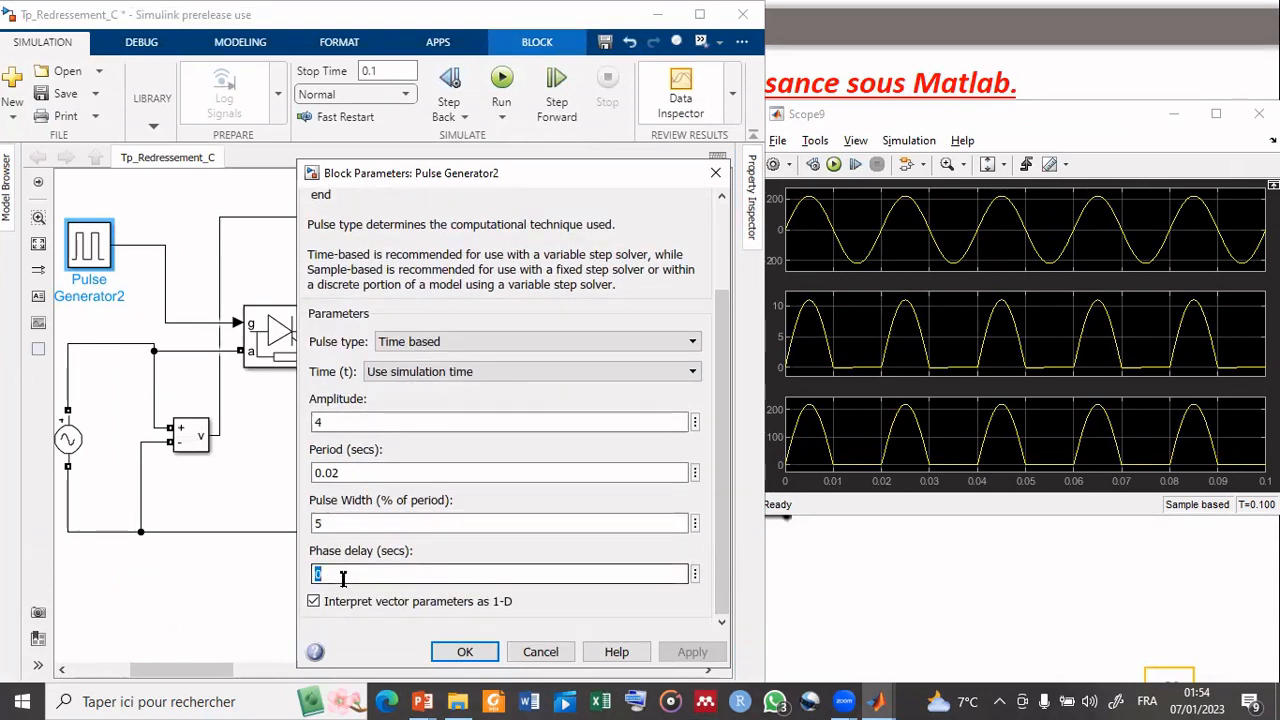
text(005)
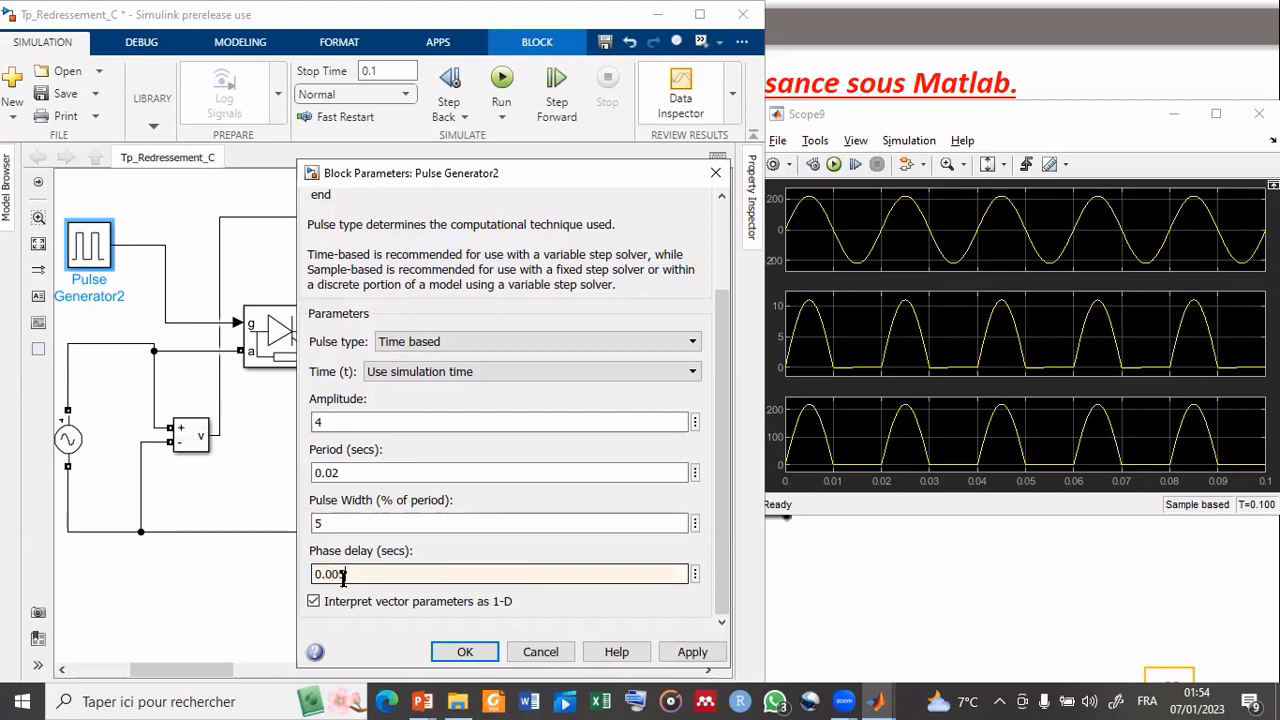
text(.005)
click(487, 652)
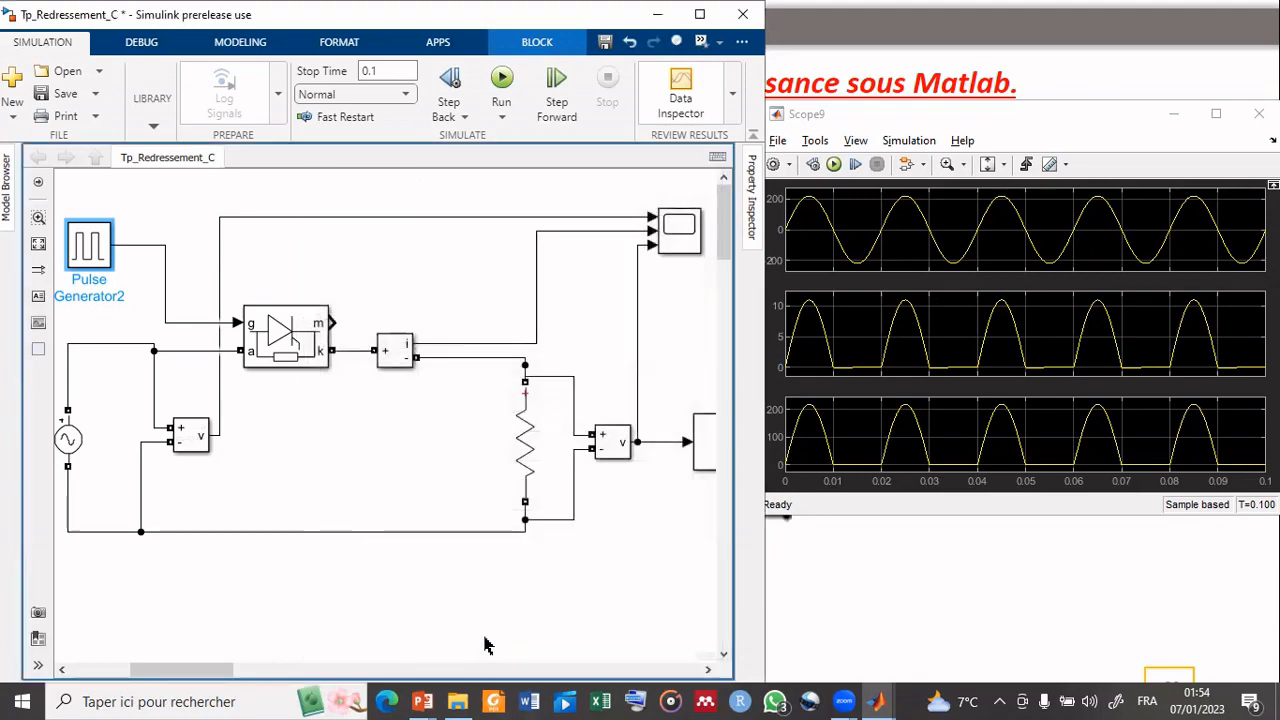
Move the mean load voltage display to the space above the thyristor and run the simulation.
click(501, 80)
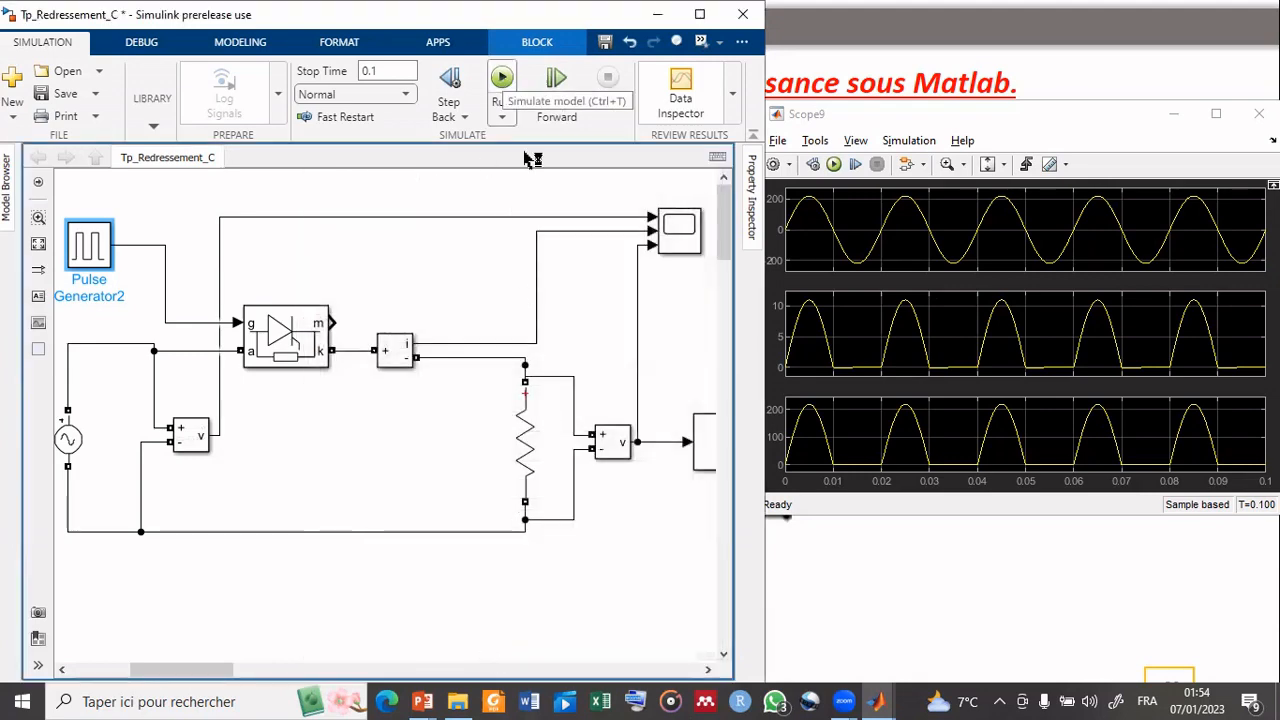
drag(668, 390, 451, 397)
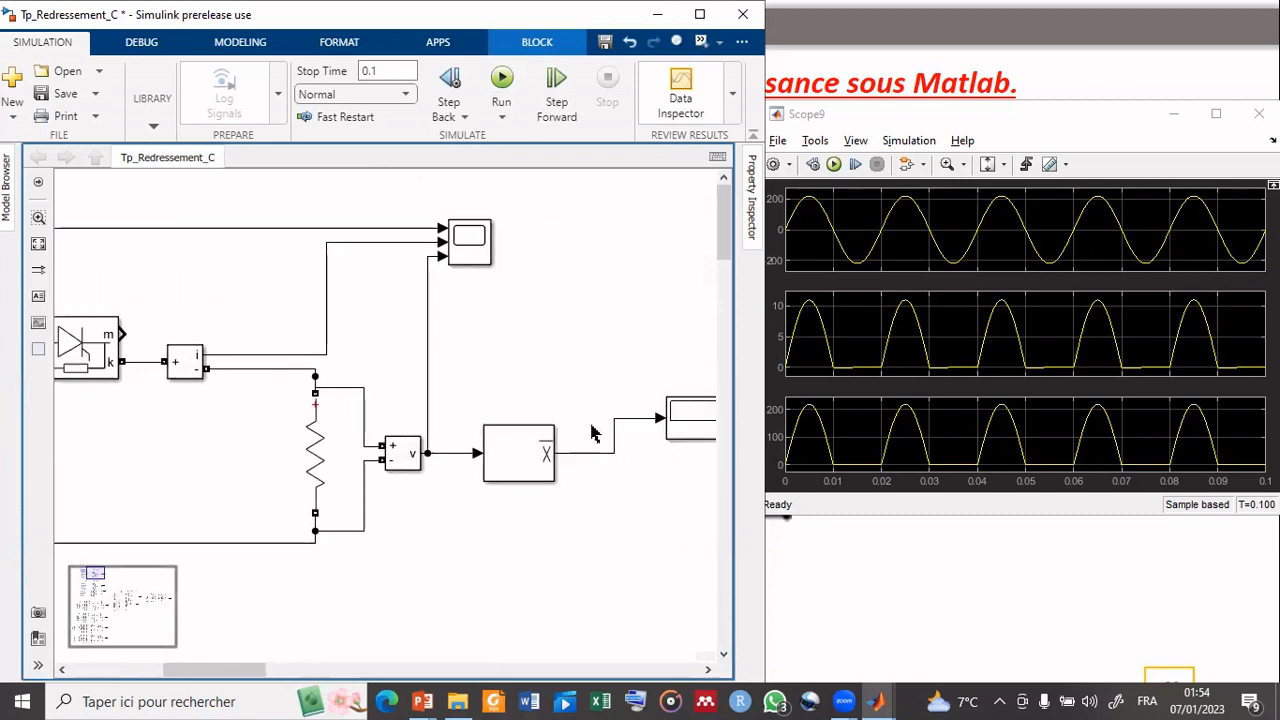
drag(705, 428, 186, 280)
drag(218, 358, 552, 343)
click(634, 326)
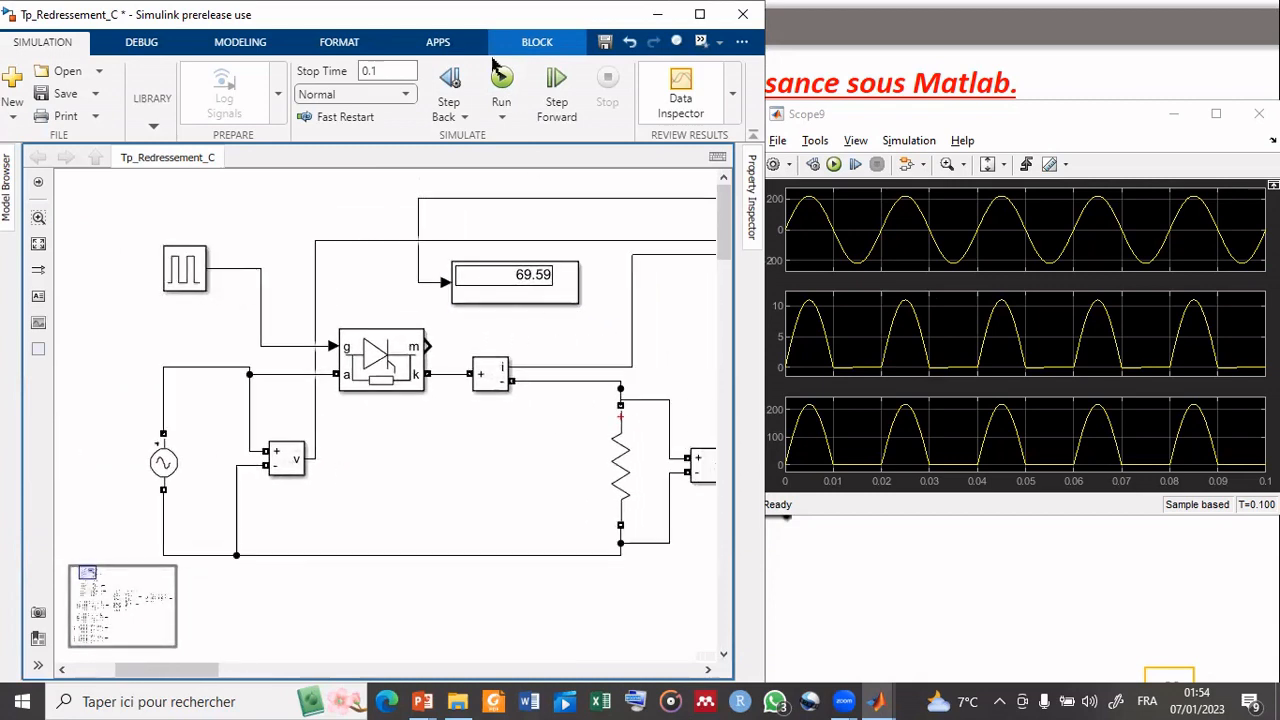
click(509, 80)
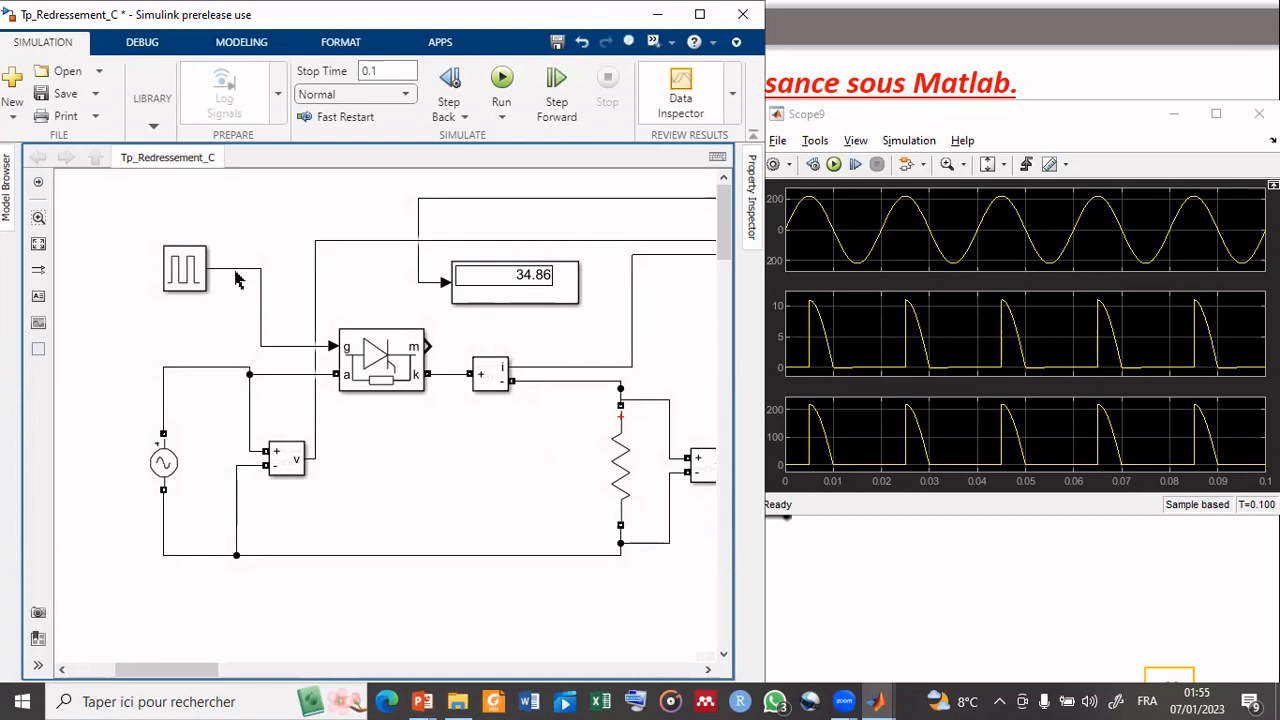
Give the thyristor circuit's scope four input ports in a single-column, four-row layout and wire the fourth input to the pulse generator's output.
scroll(363, 290, down, 3)
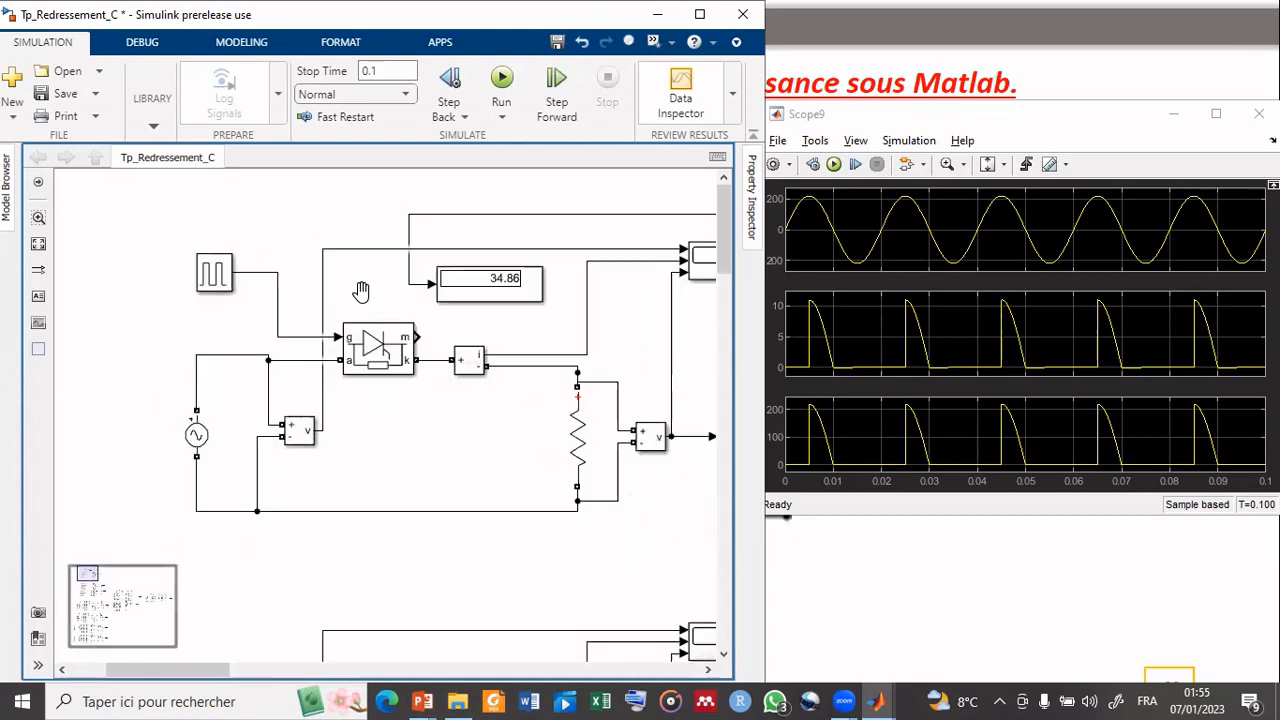
click(600, 253)
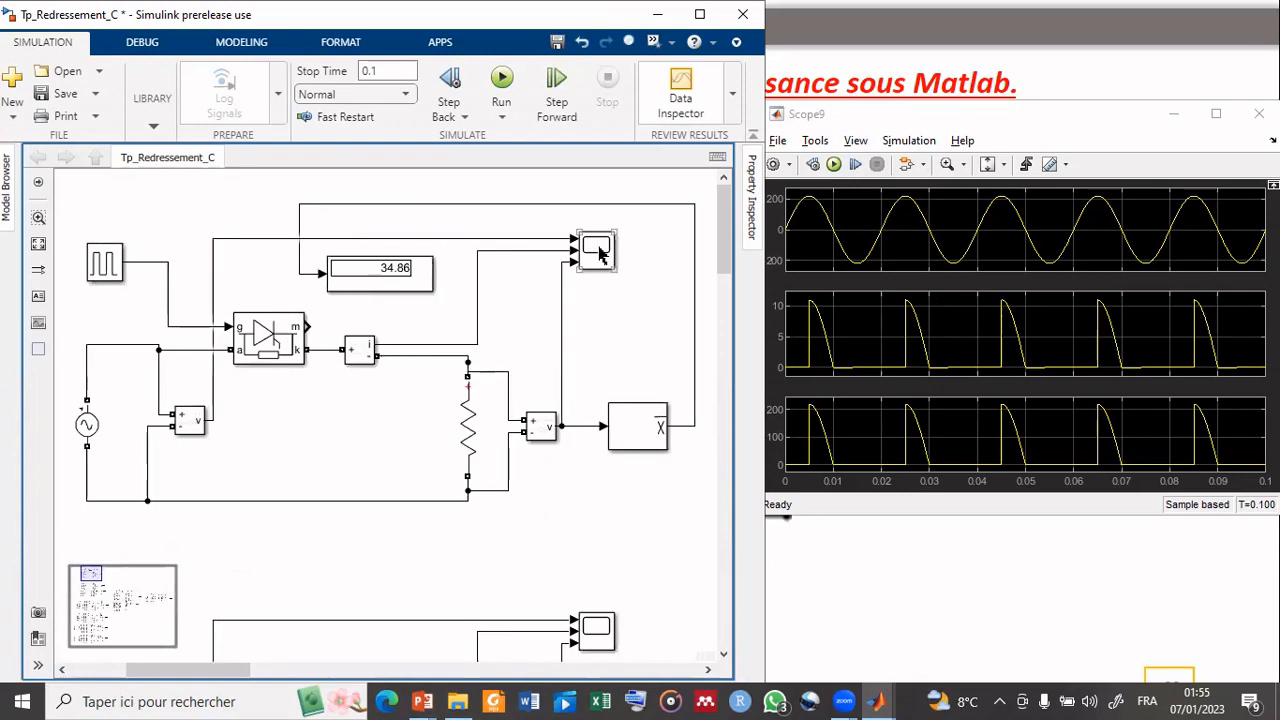
double_click(600, 253)
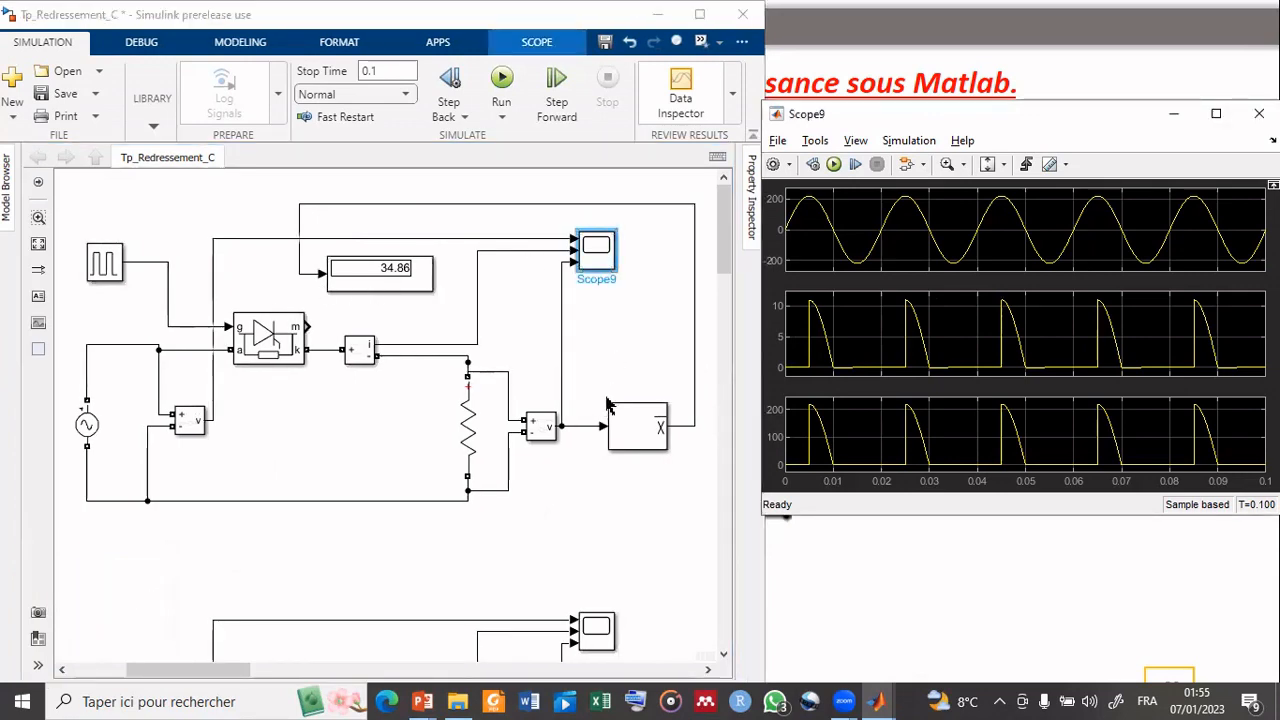
click(773, 164)
double_click(643, 310)
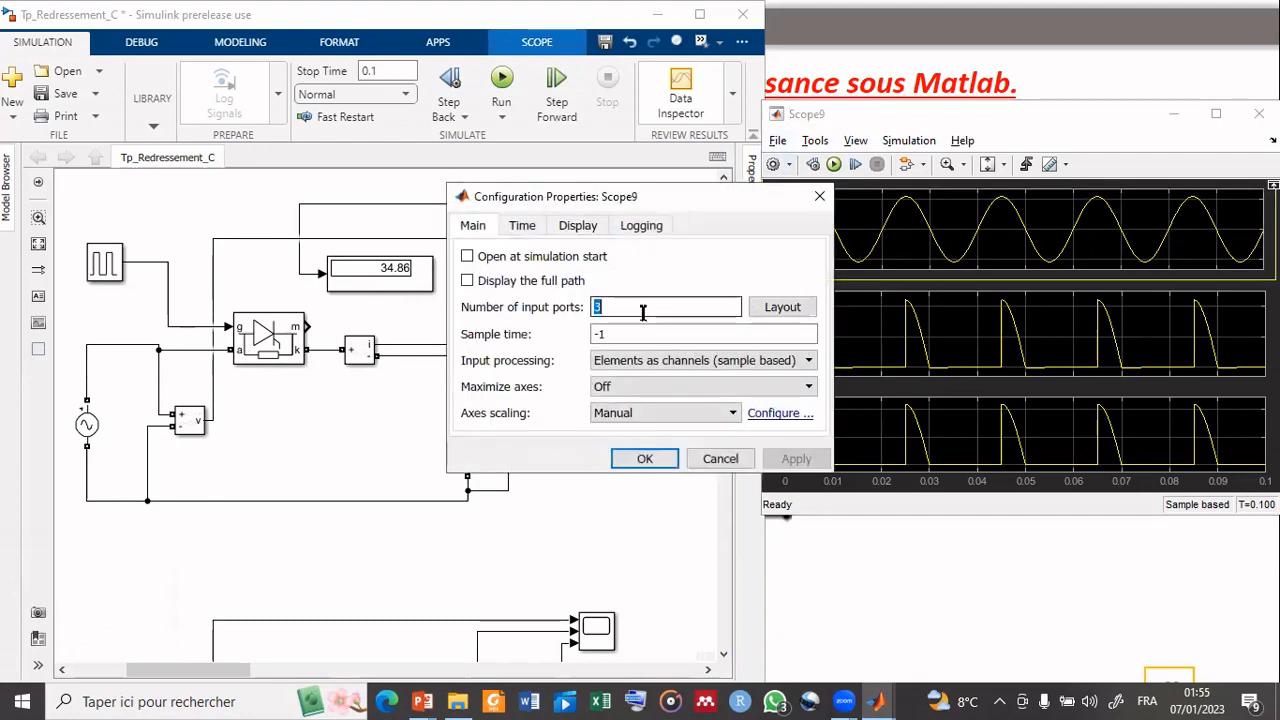
text(4)
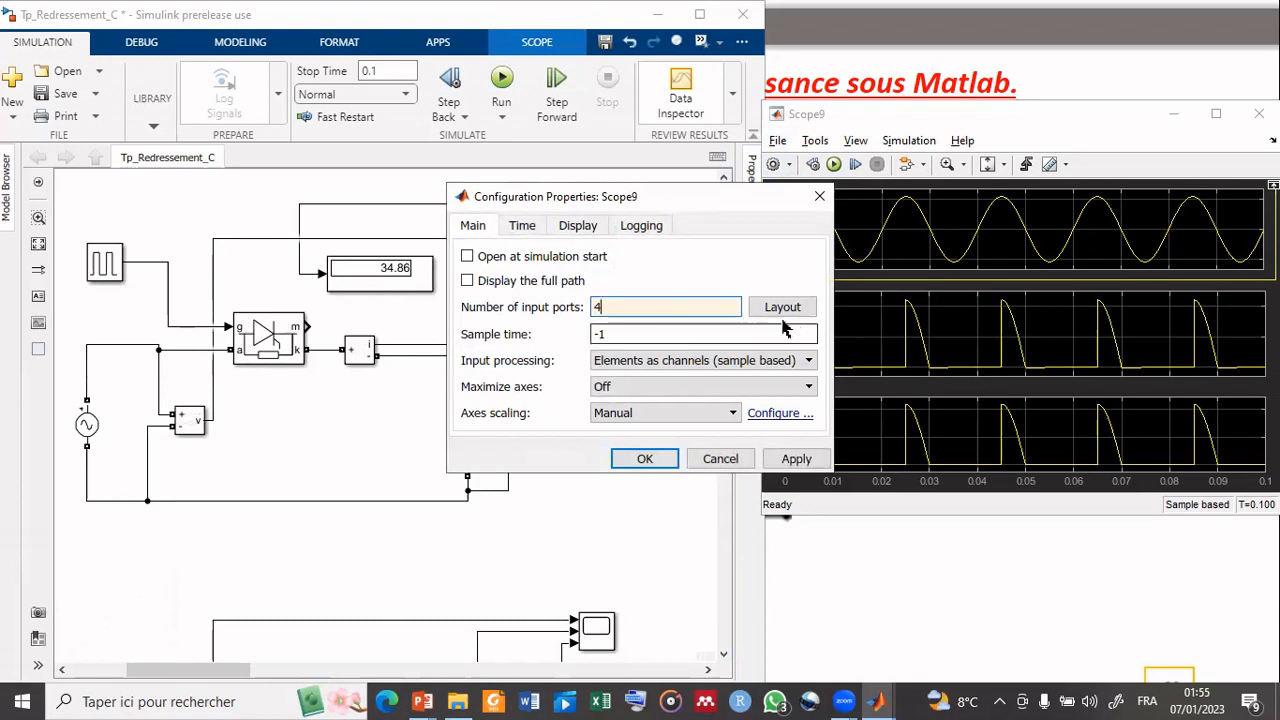
click(786, 313)
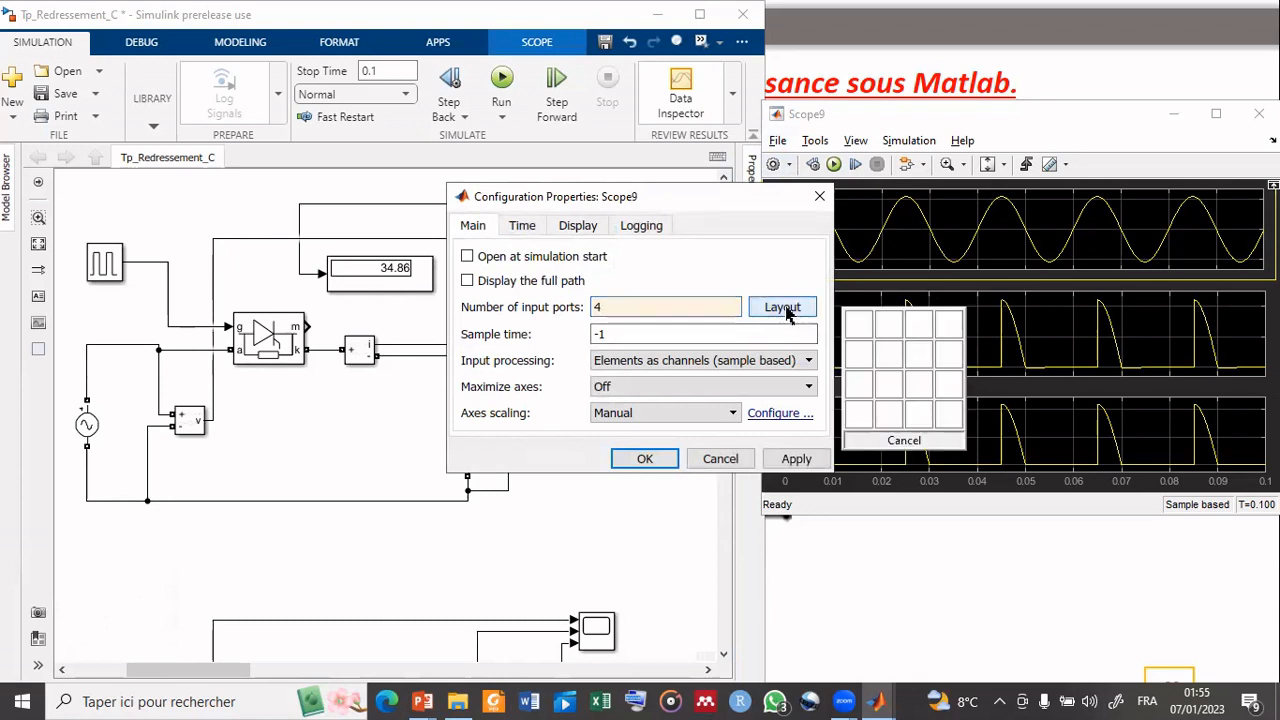
click(860, 425)
click(648, 462)
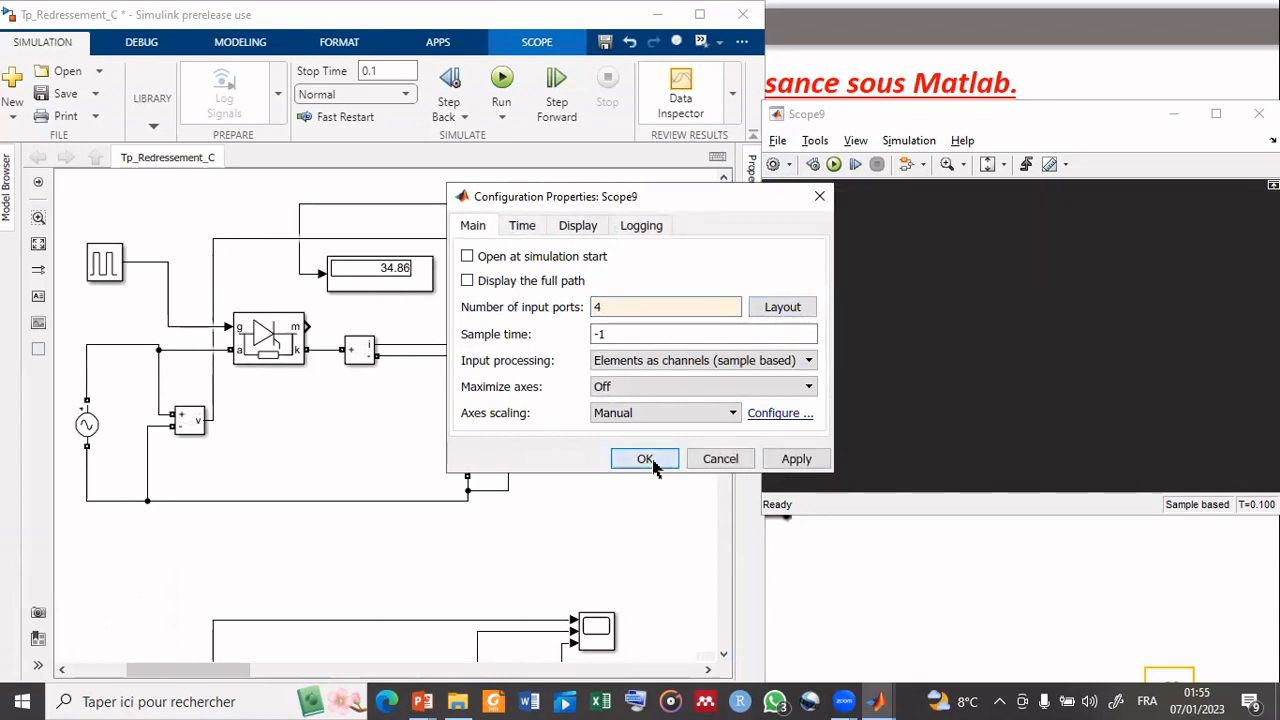
click(660, 462)
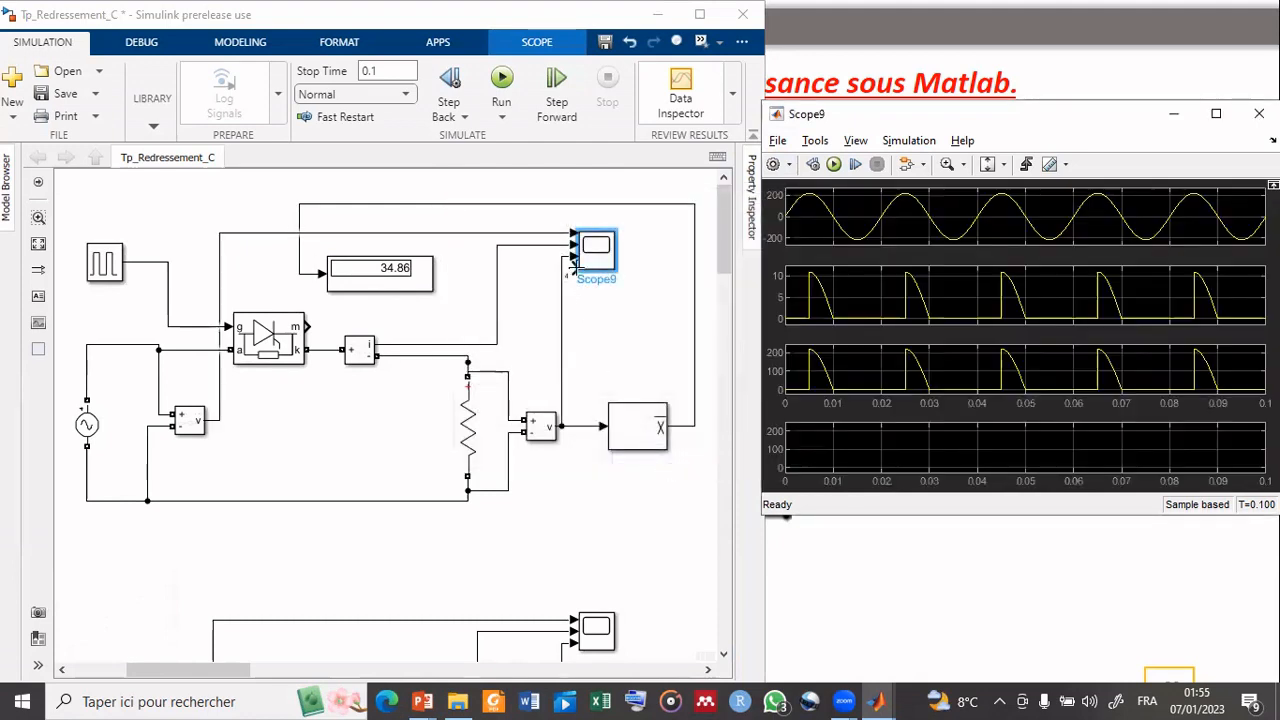
drag(573, 262, 169, 263)
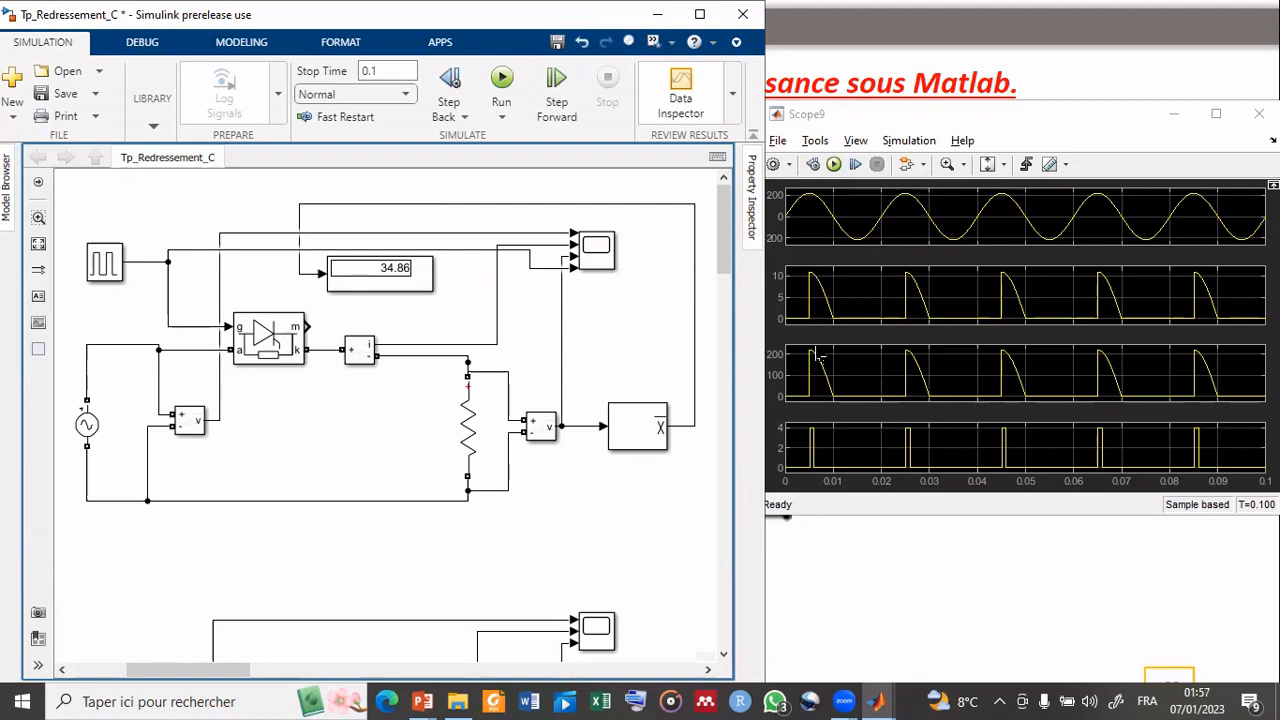
Set the pulse generator's phase delay to 0.008 seconds.
double_click(115, 263)
scroll(190, 420, down, 3)
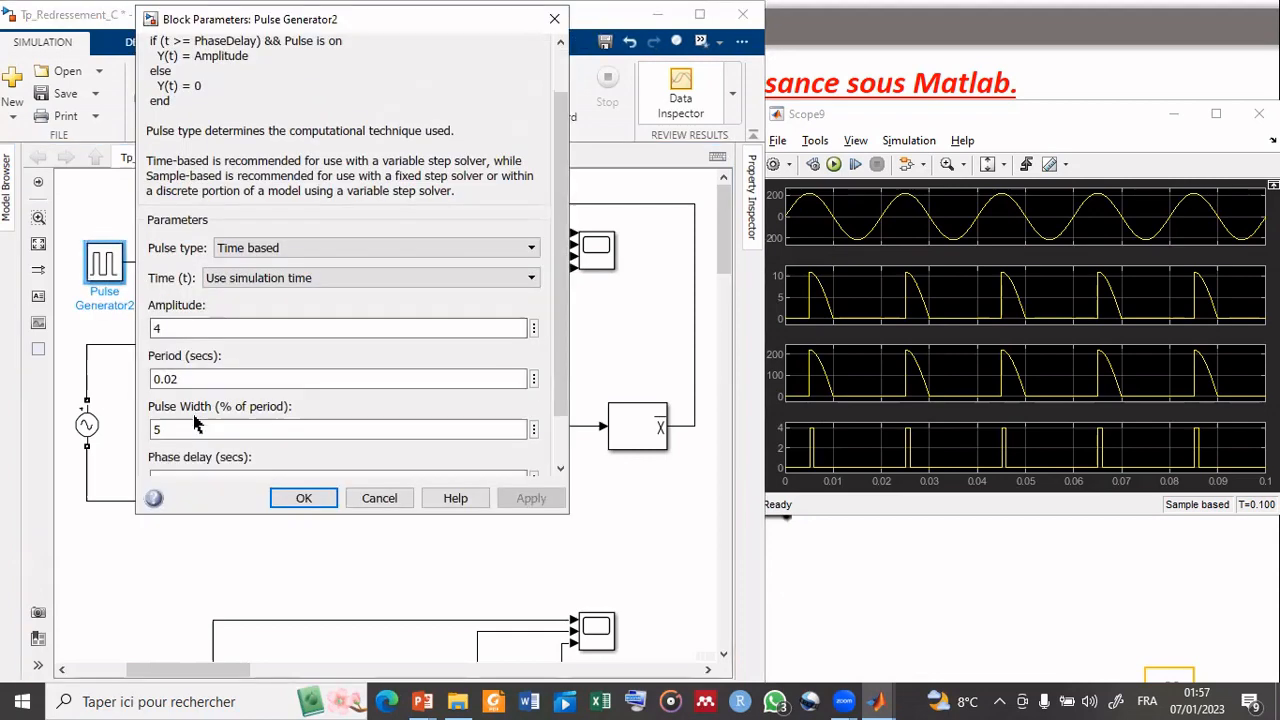
double_click(190, 421)
click(190, 421)
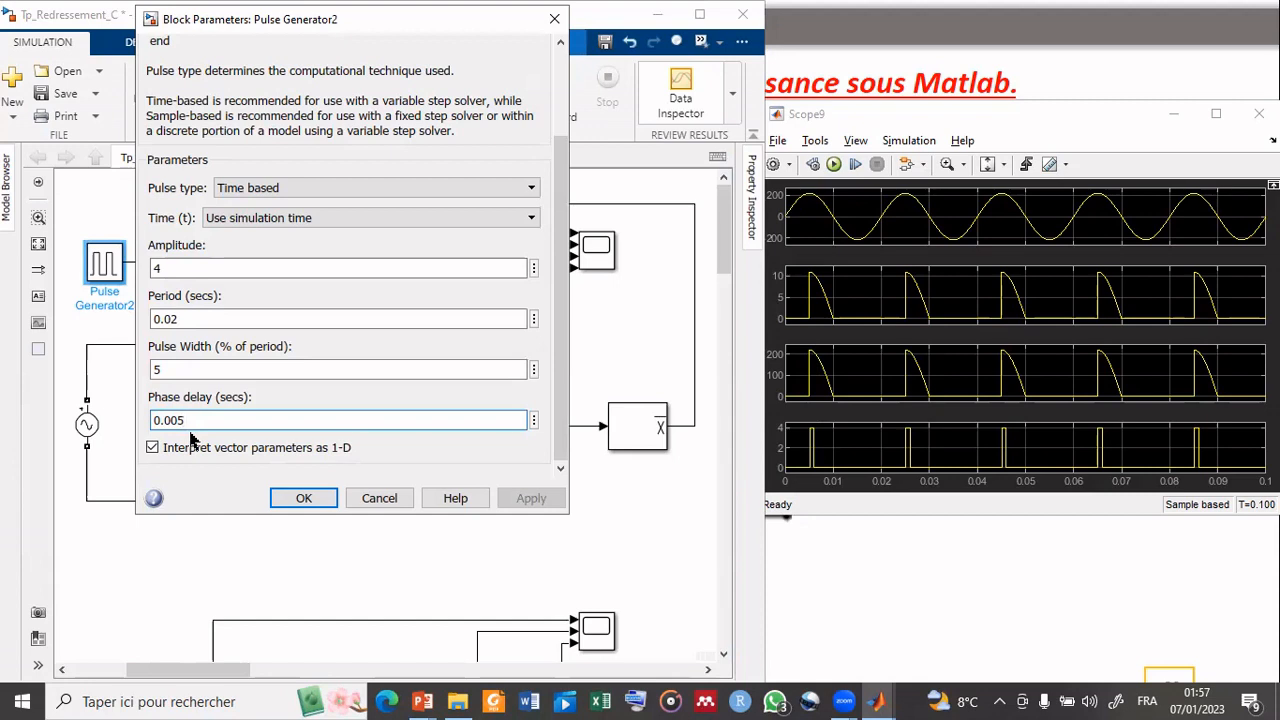
key(BackSpace)
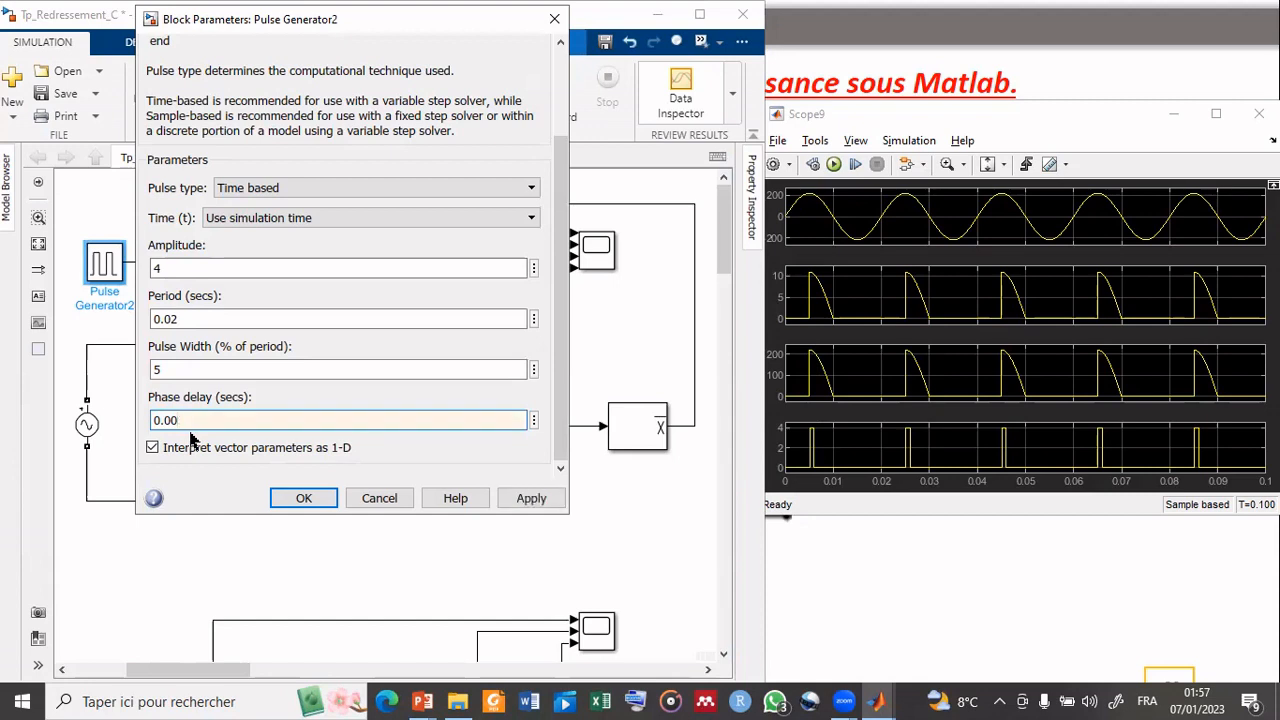
text(8)
click(296, 500)
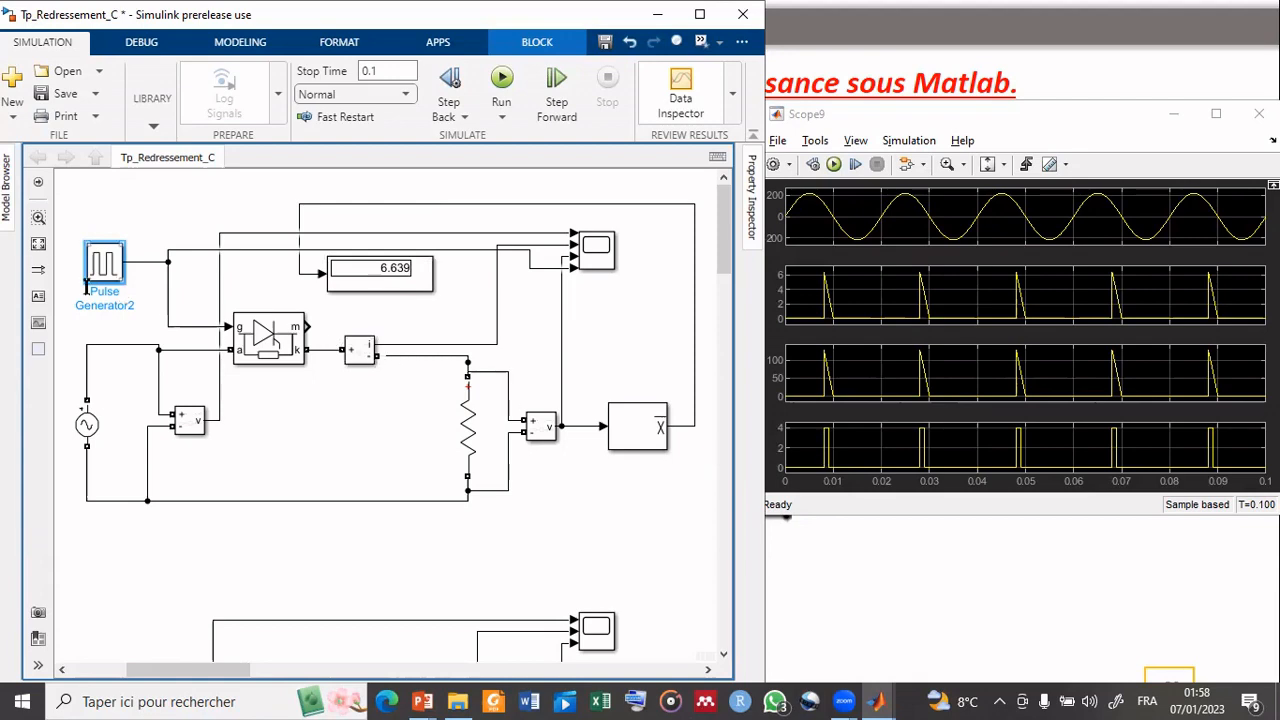
Set the pulse generator's phase delay to 0.01 seconds and run the simulation.
double_click(106, 272)
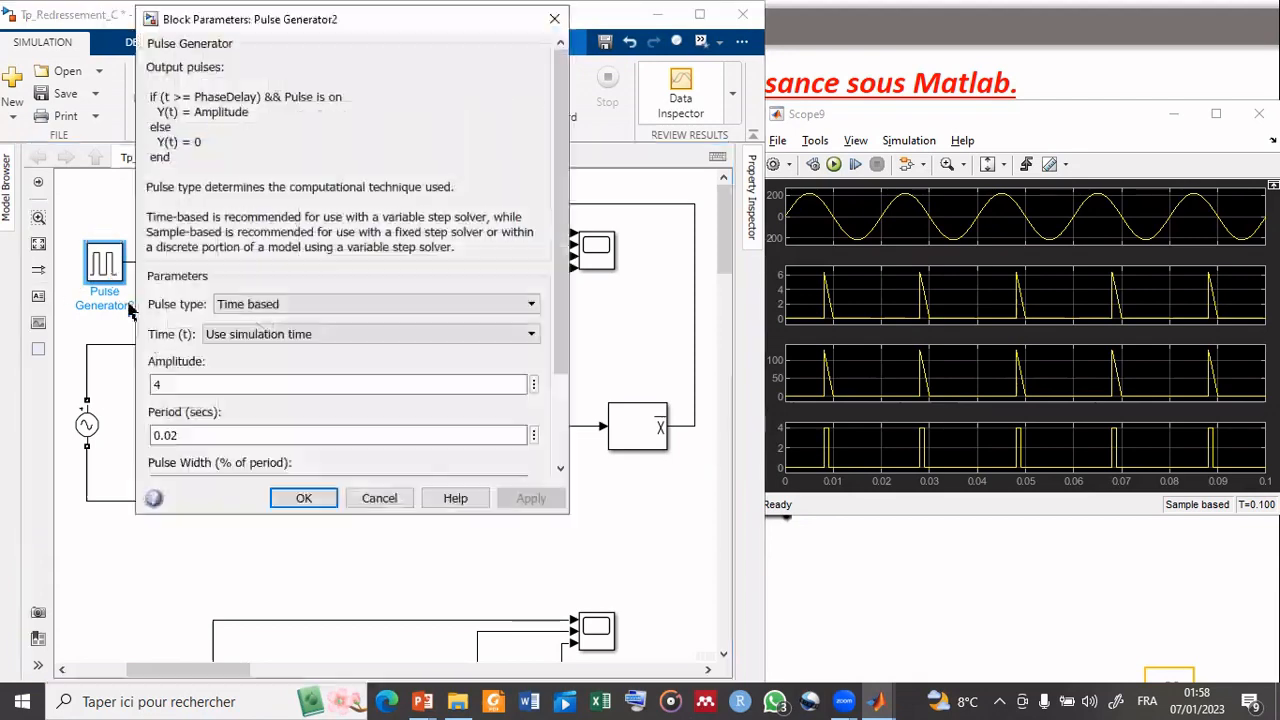
scroll(206, 430, down, 3)
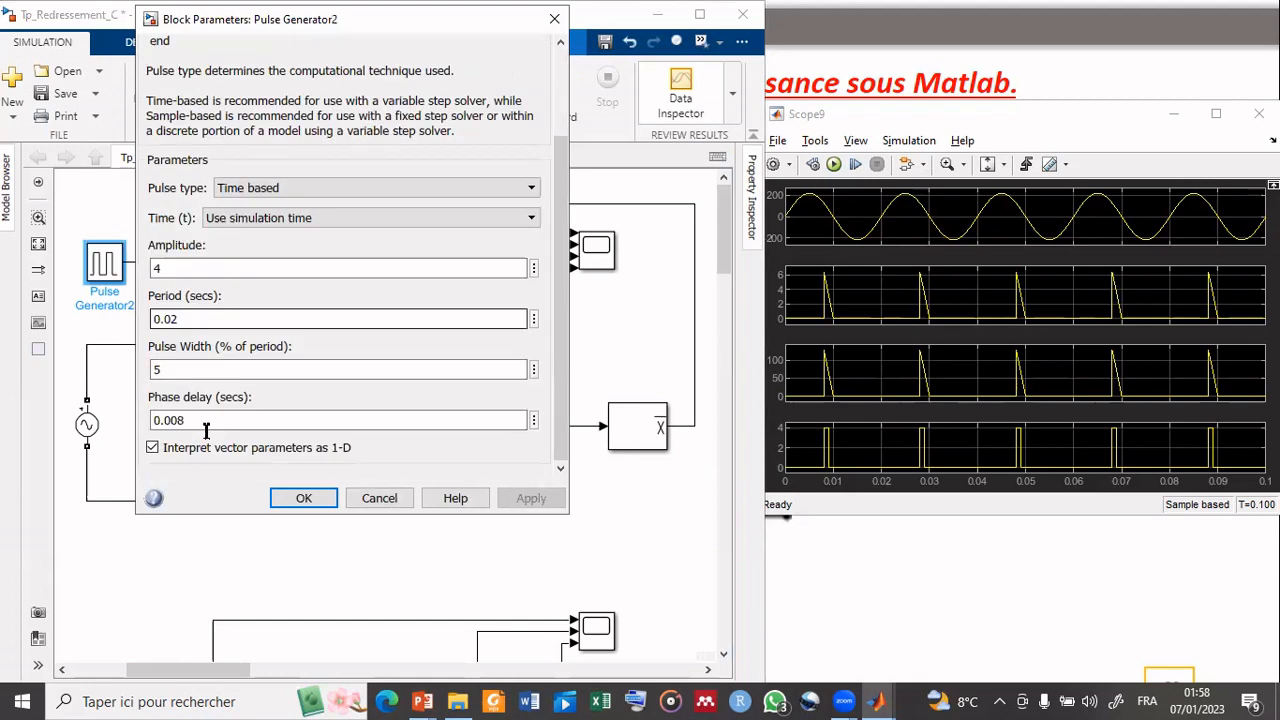
double_click(199, 425)
click(199, 425)
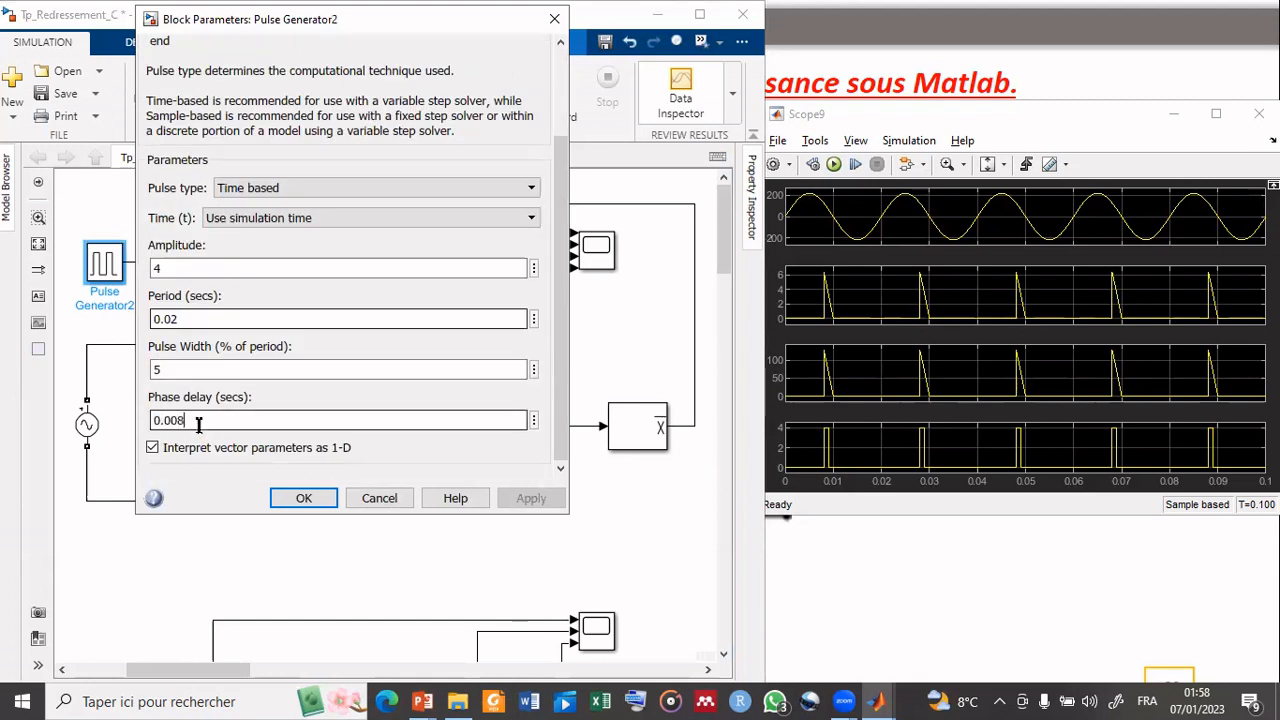
key(BackSpace)
key(BackSpace)
text(1)
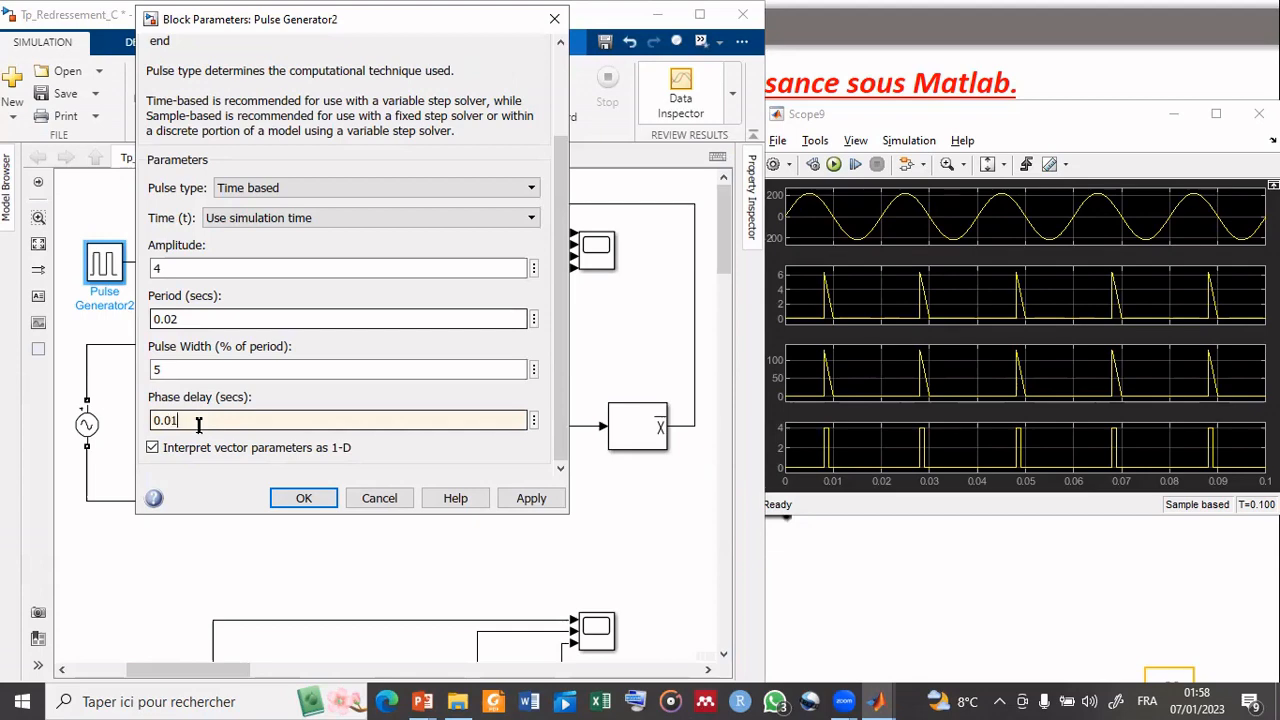
click(304, 497)
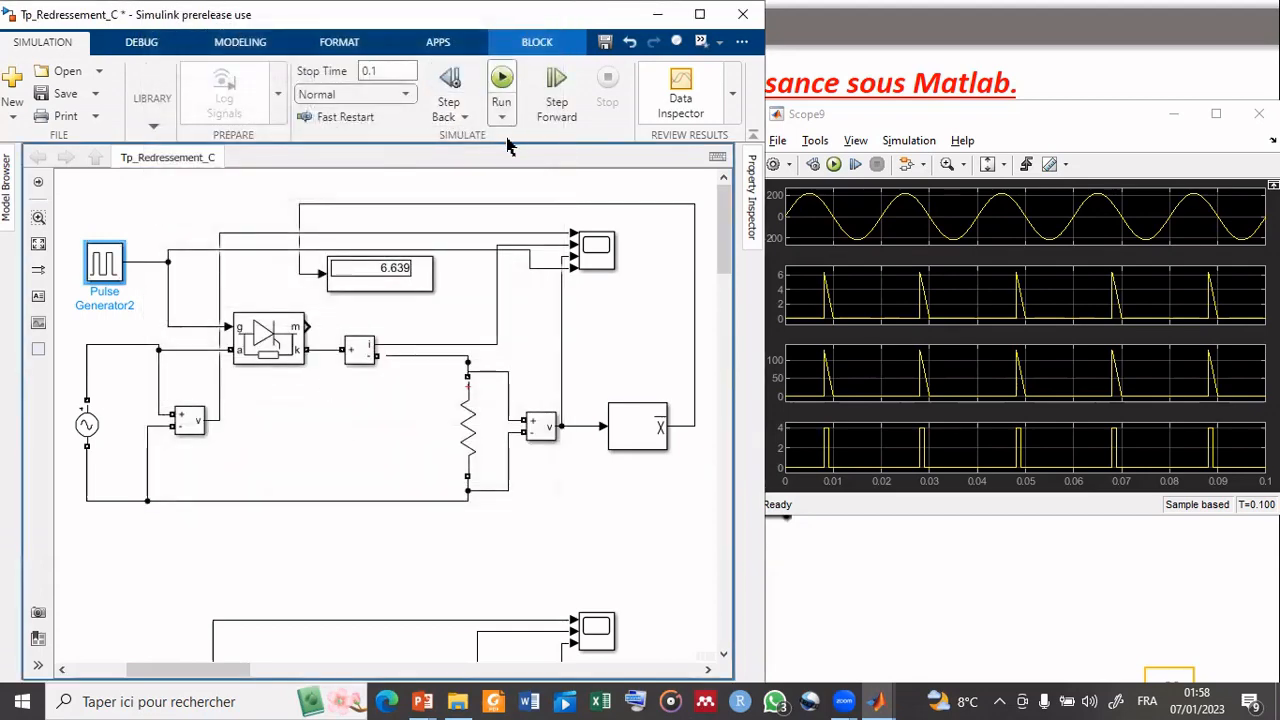
click(502, 95)
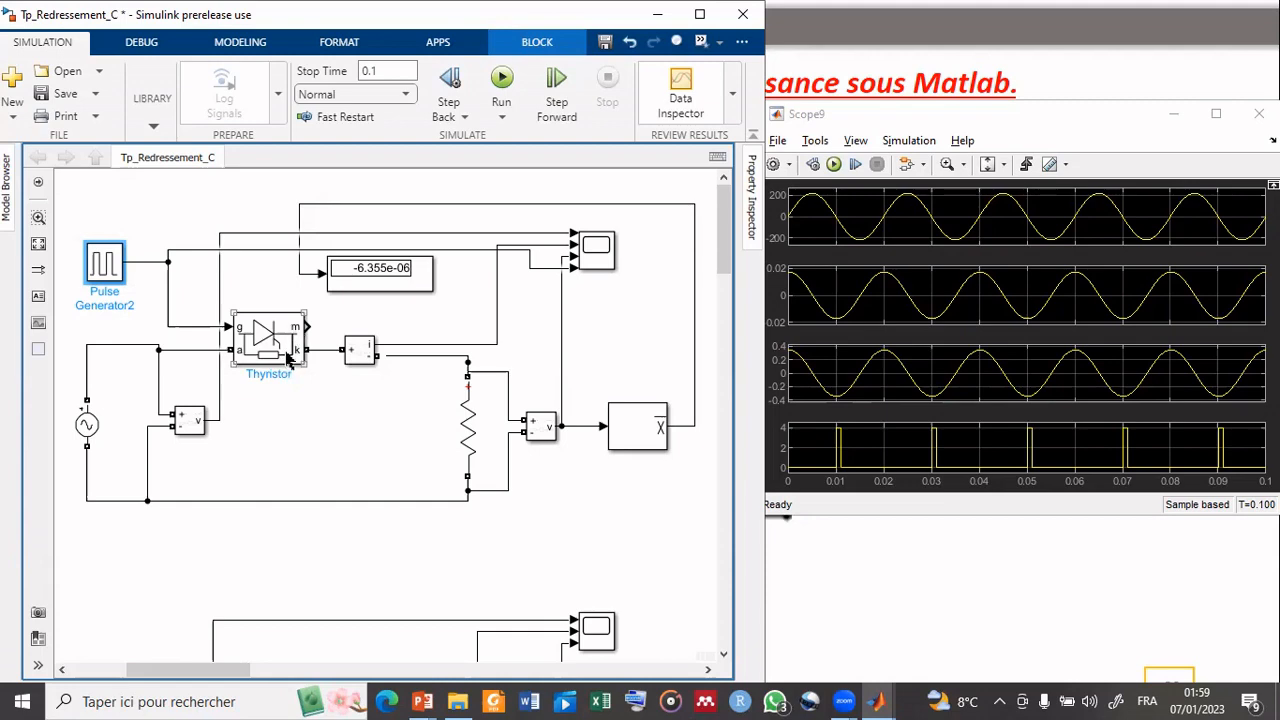
Set the pulse generator's phase delay to 0.015 seconds and run the simulation.
double_click(106, 266)
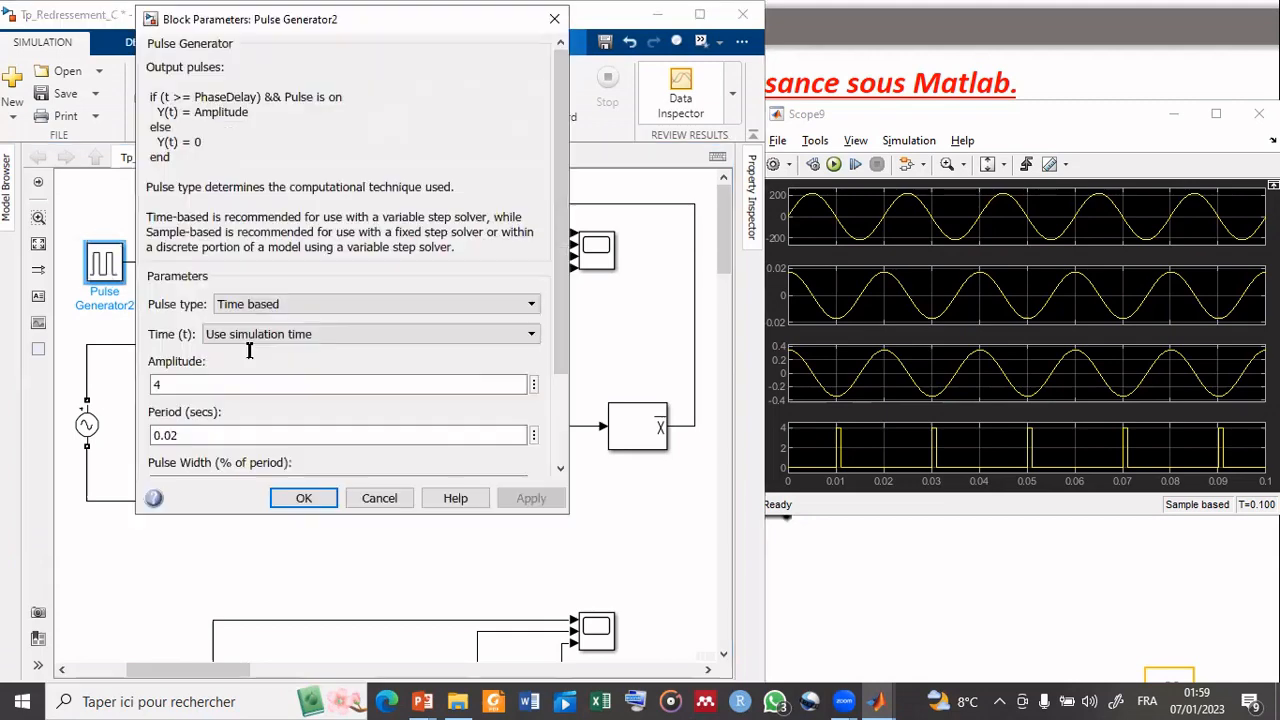
scroll(223, 423, down, 3)
double_click(223, 420)
click(213, 418)
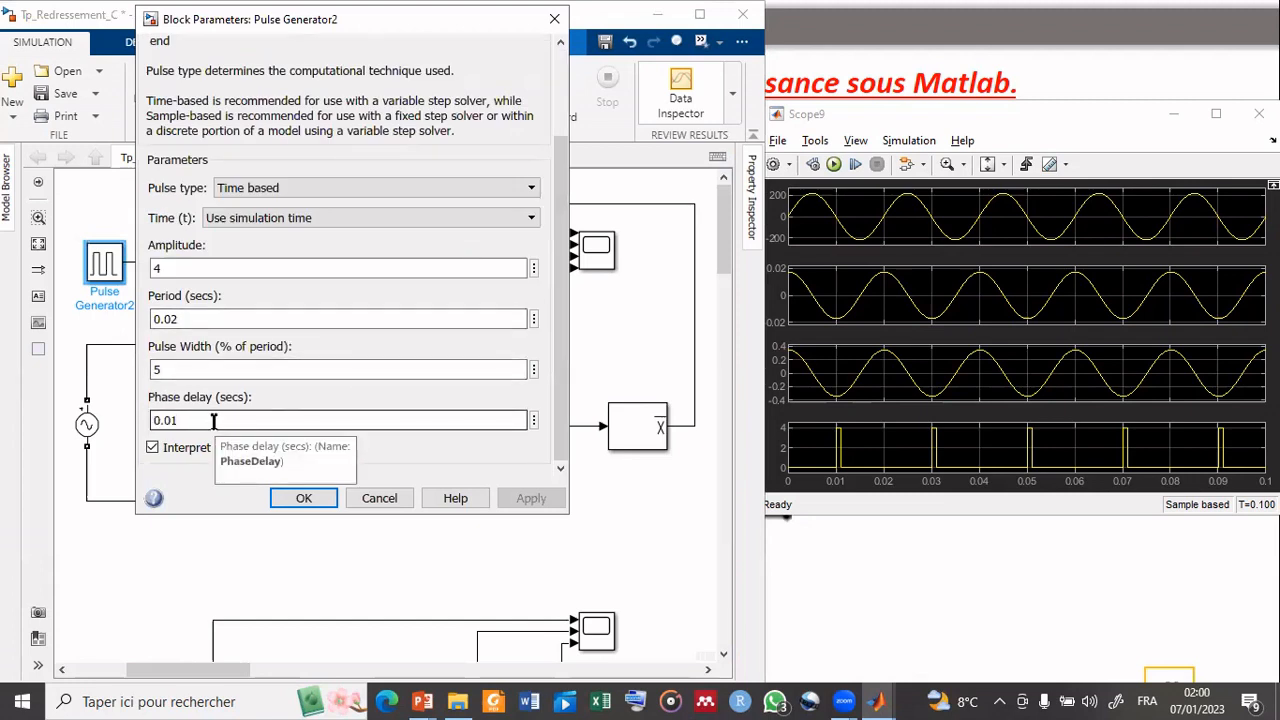
text(5)
click(301, 499)
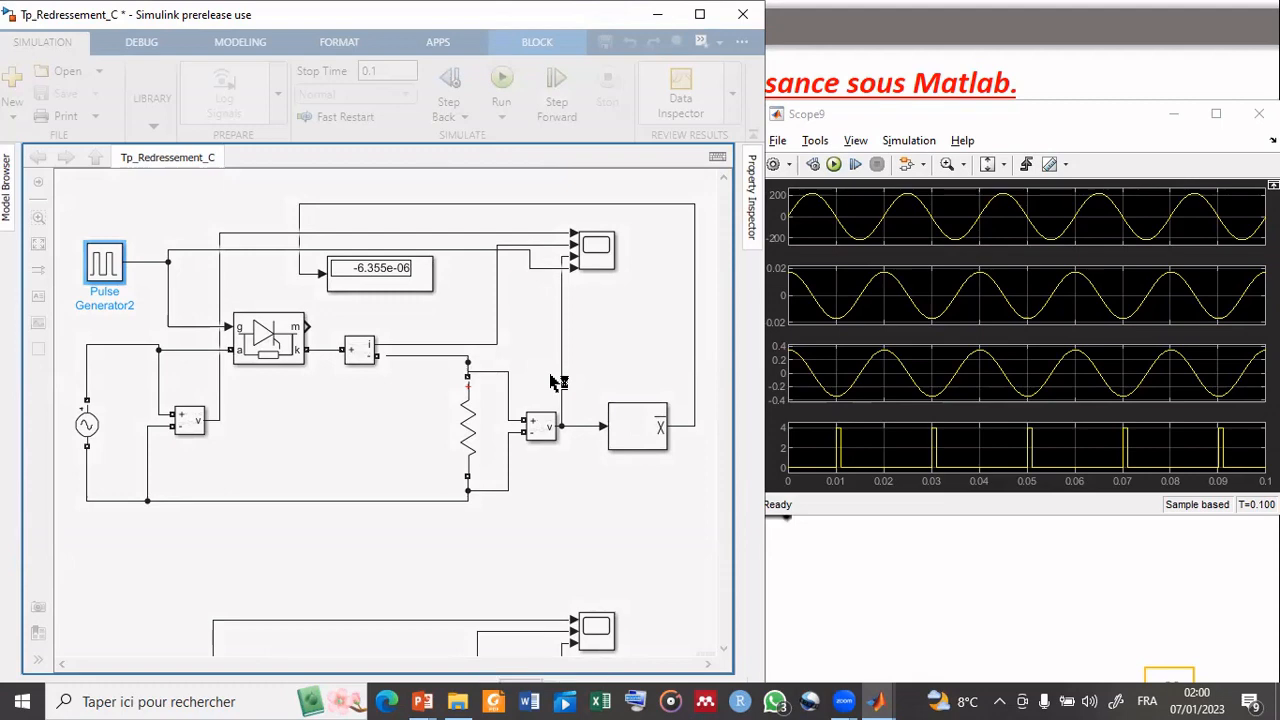
key(ctrl+t)
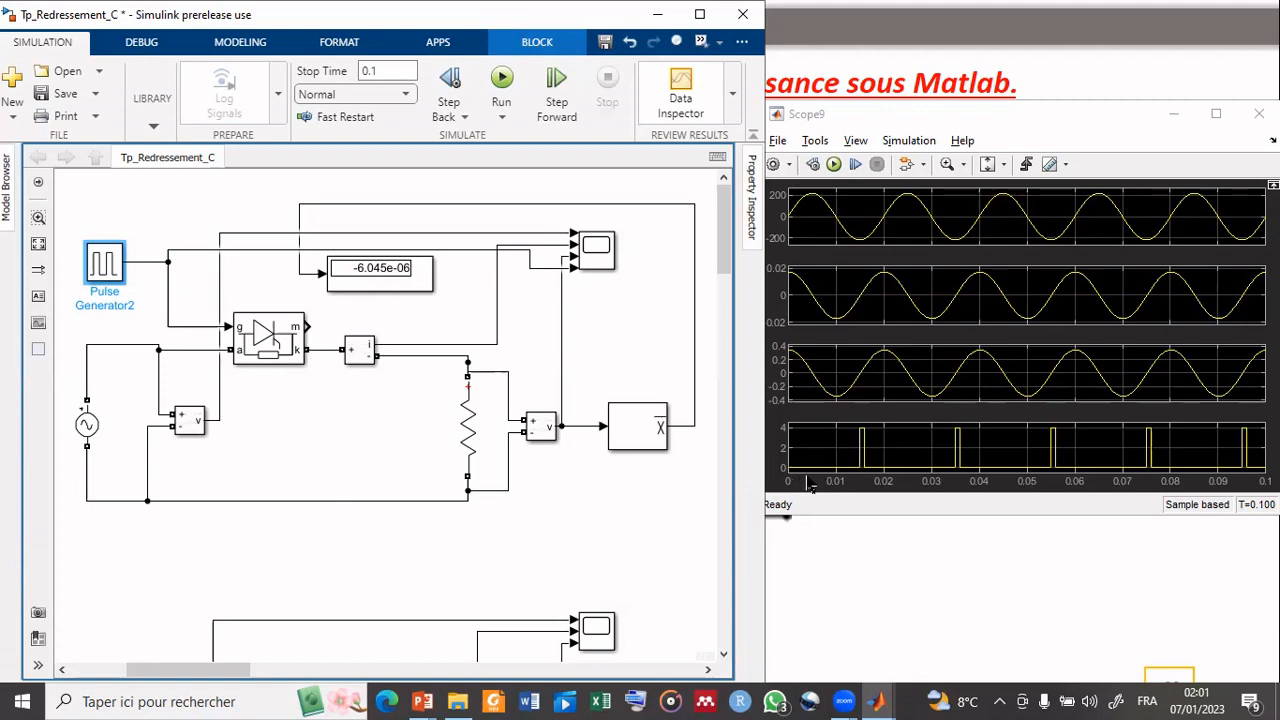
Set the pulse generator's phase delay to 0 seconds and run the simulation.
double_click(102, 265)
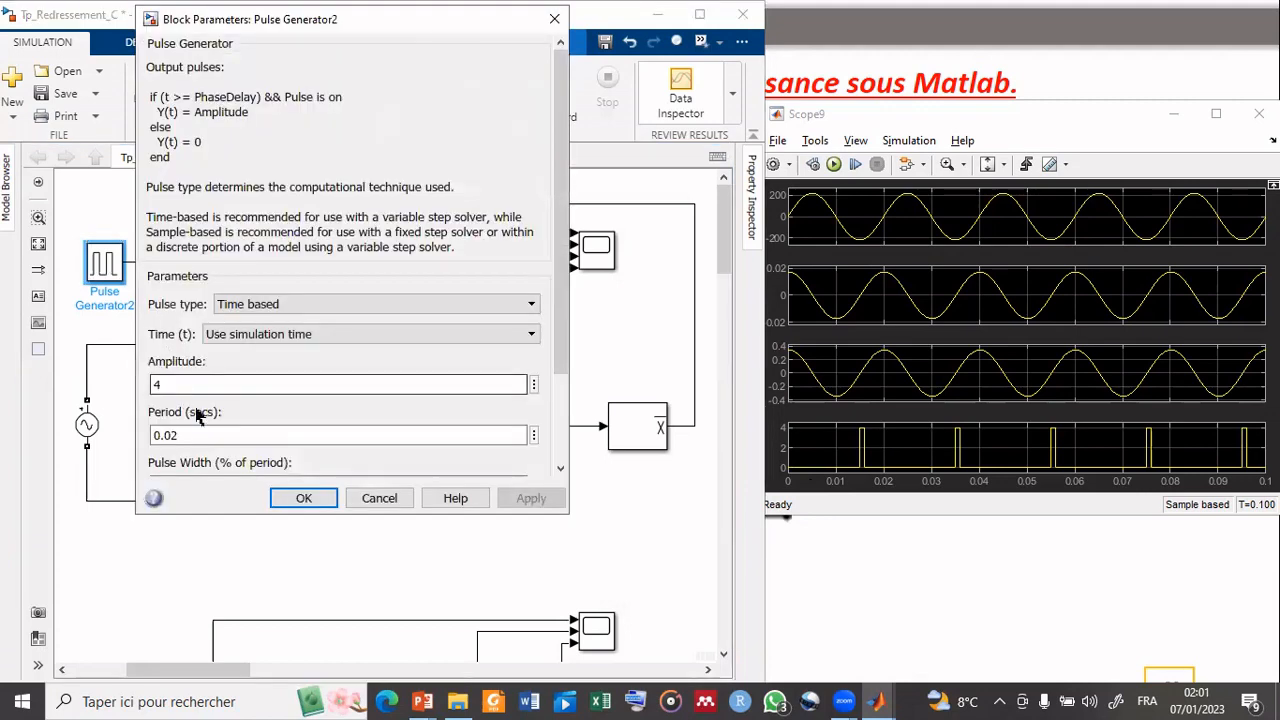
scroll(238, 405, down, 3)
double_click(238, 424)
text(0)
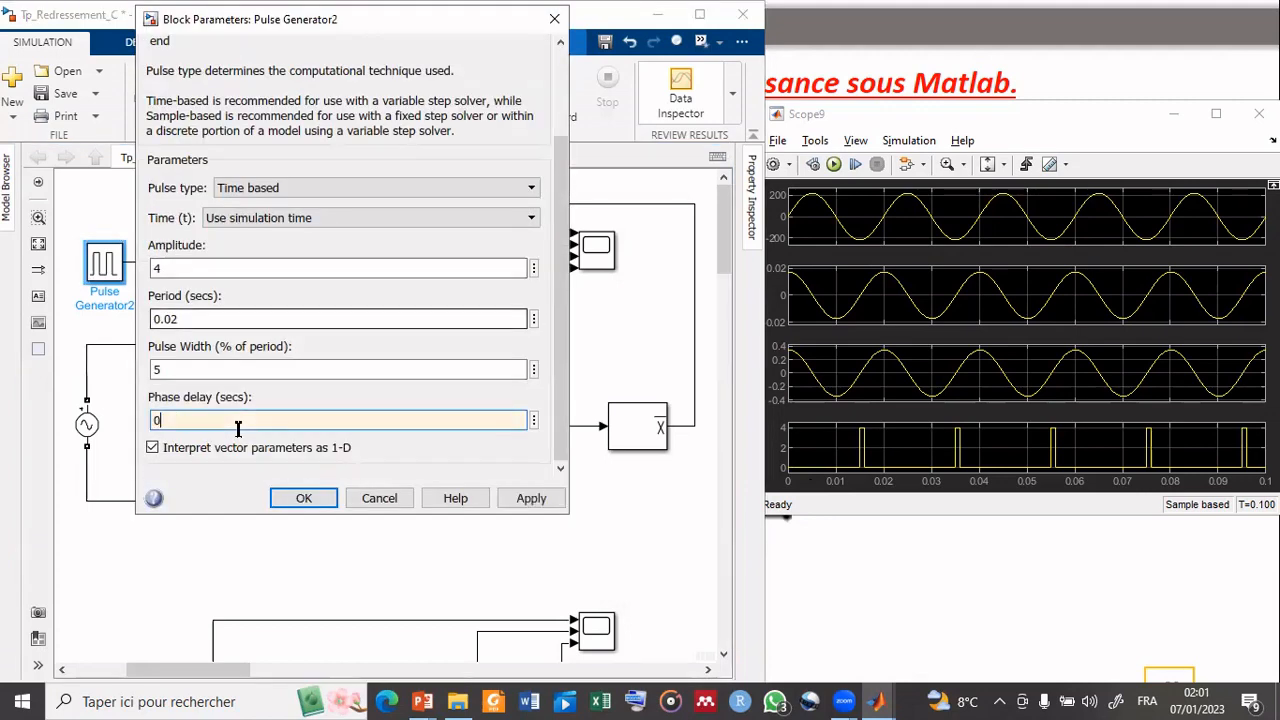
click(303, 498)
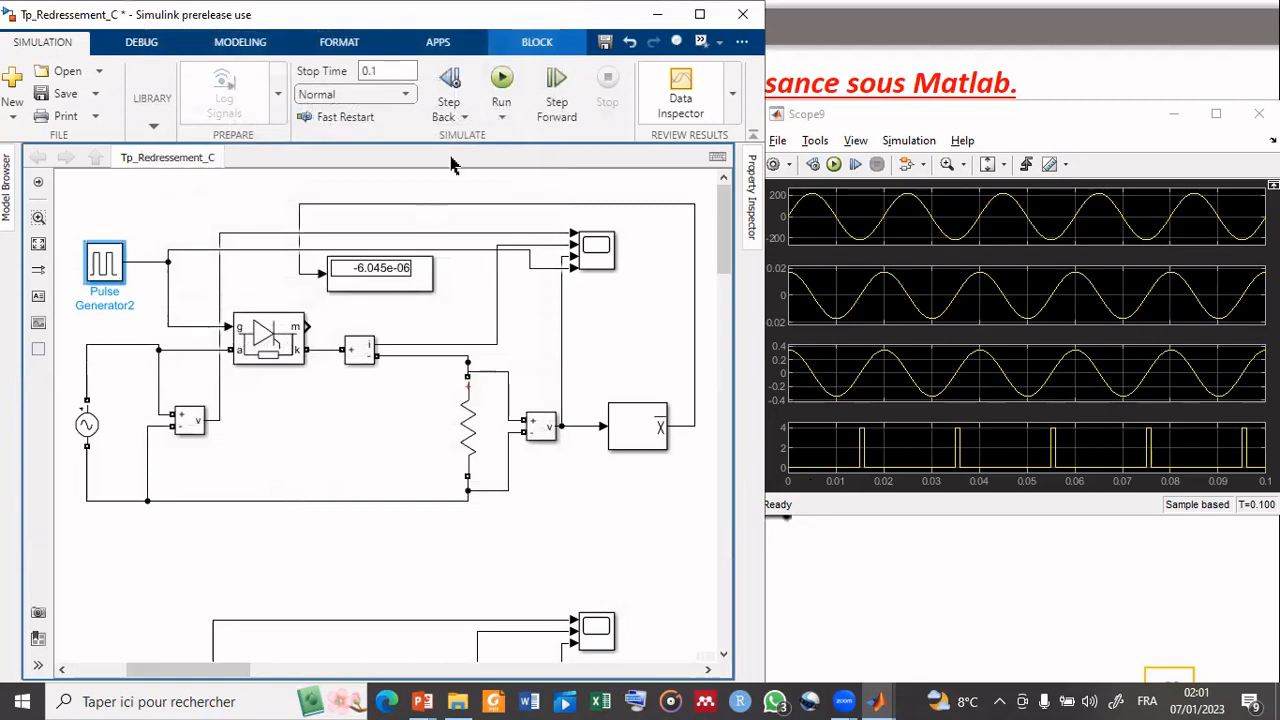
click(502, 80)
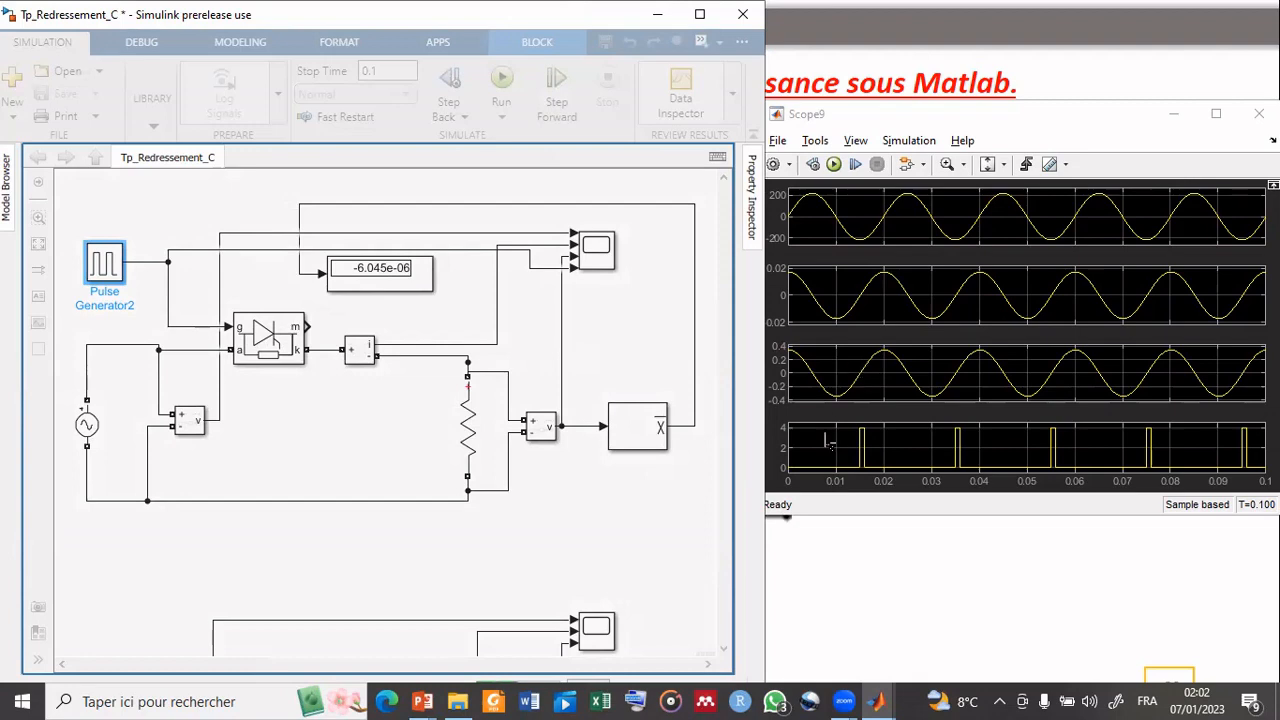
key(ctrl+t)
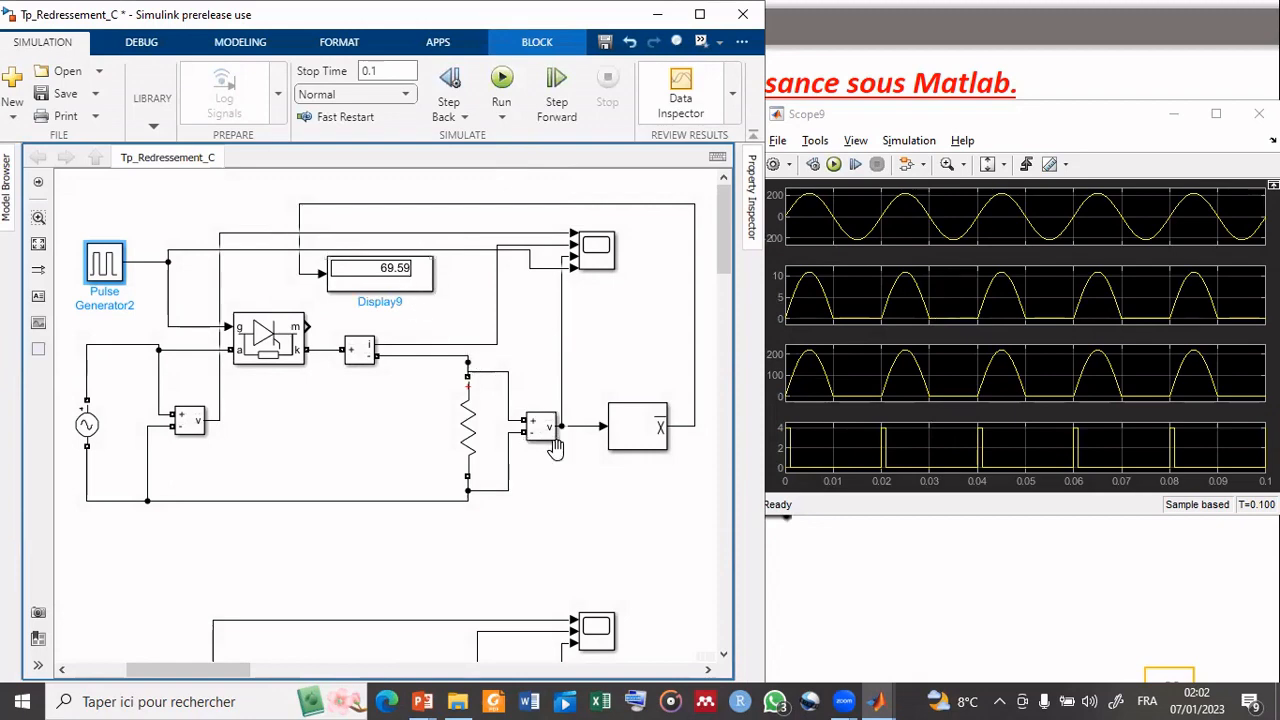
Compare the thyristor circuit's mean load voltage with that of the resistive diode rectifier below it, and maximize the model window.
drag(543, 430, 392, 158)
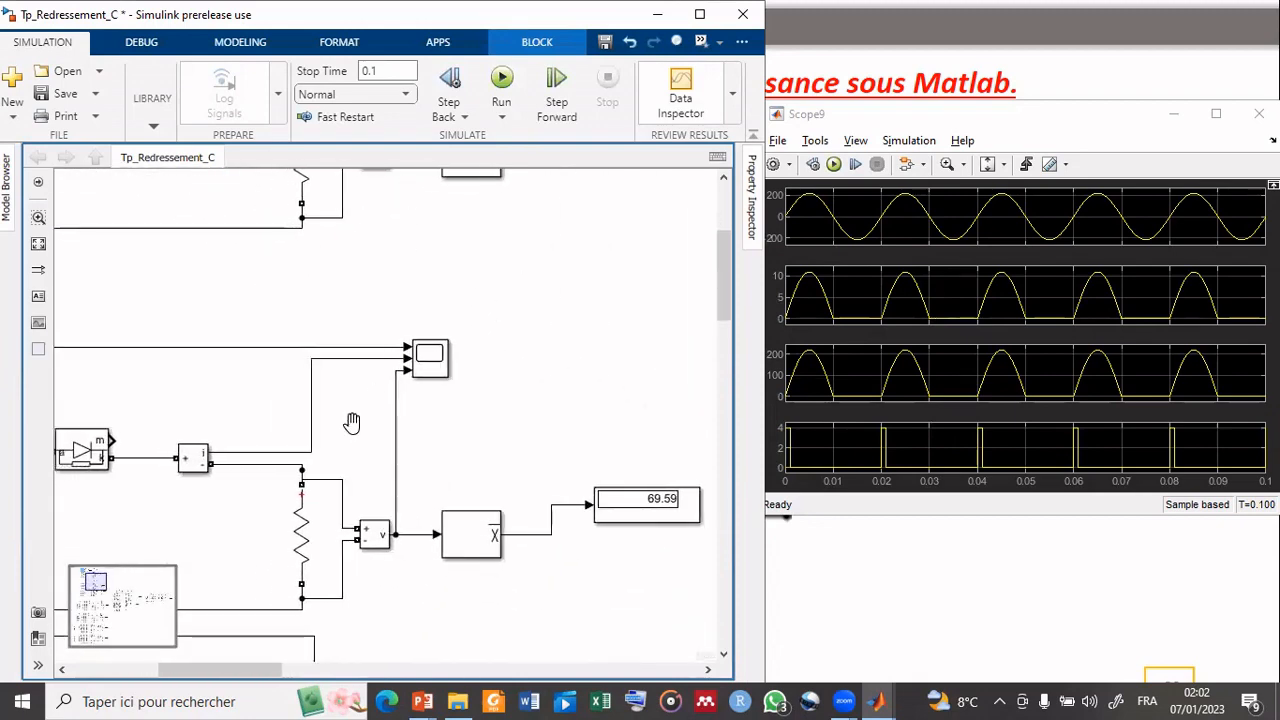
drag(351, 423, 431, 398)
drag(360, 444, 215, 412)
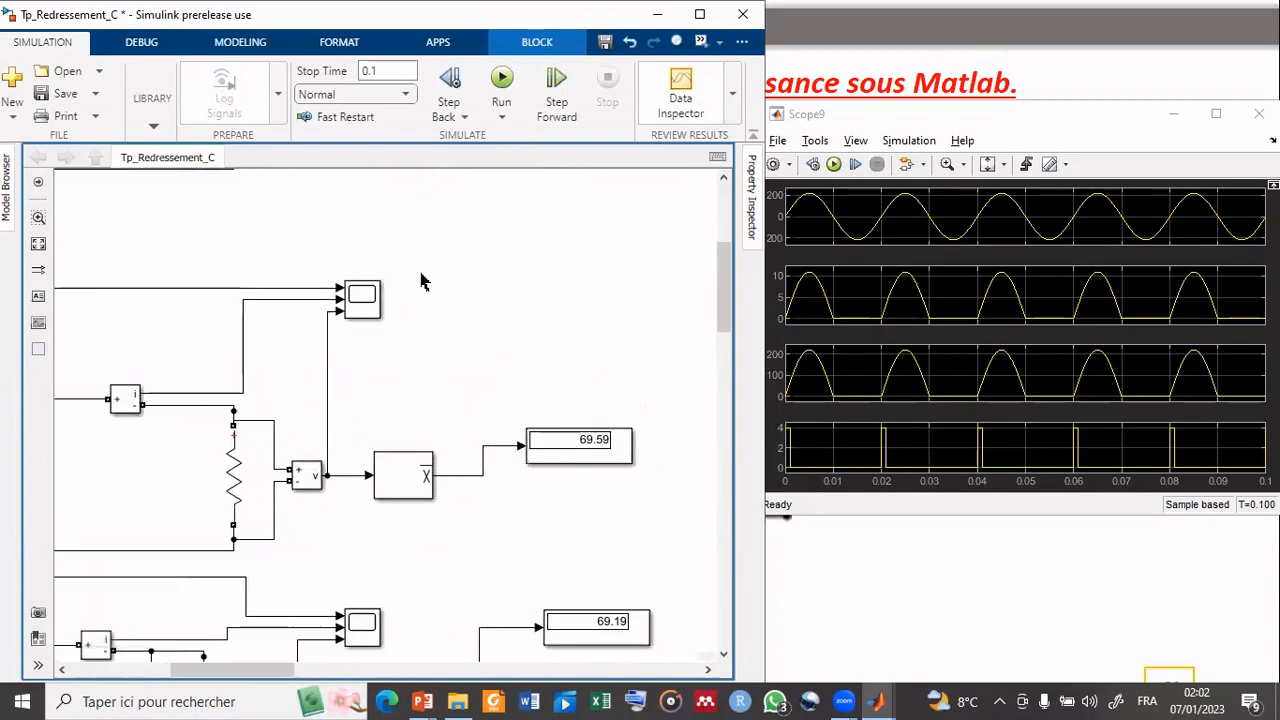
drag(421, 275, 649, 594)
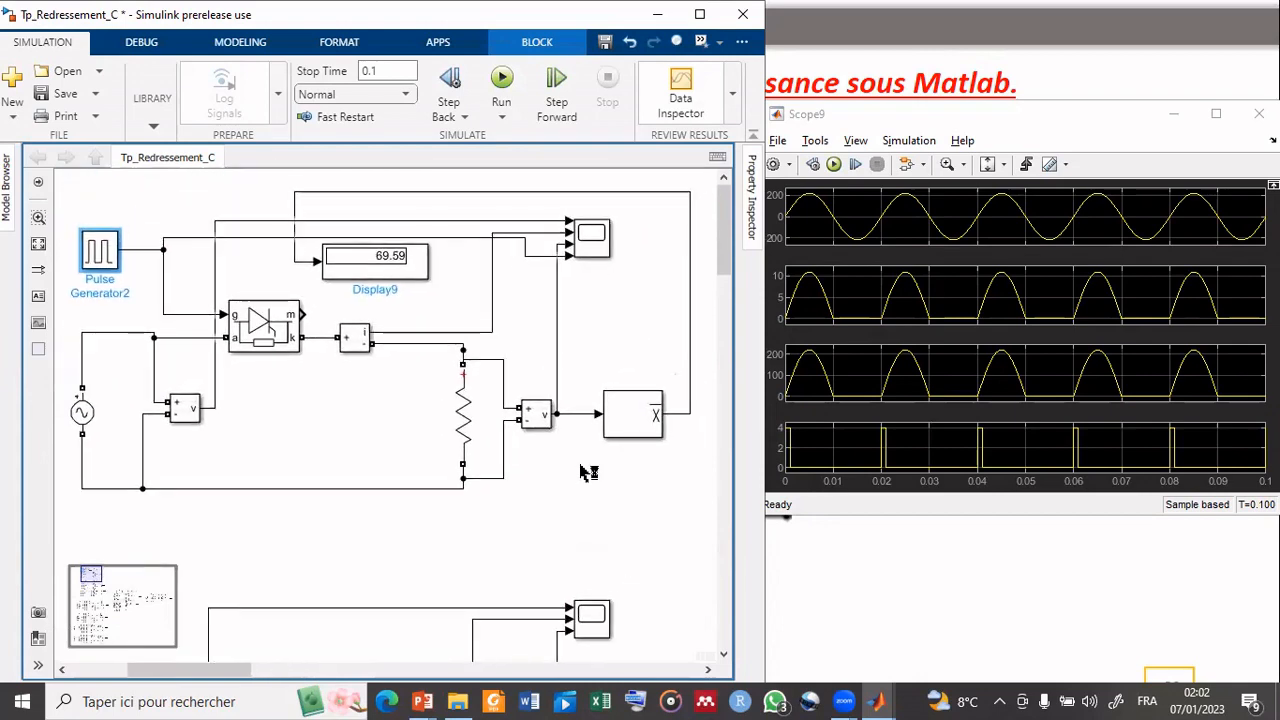
click(700, 15)
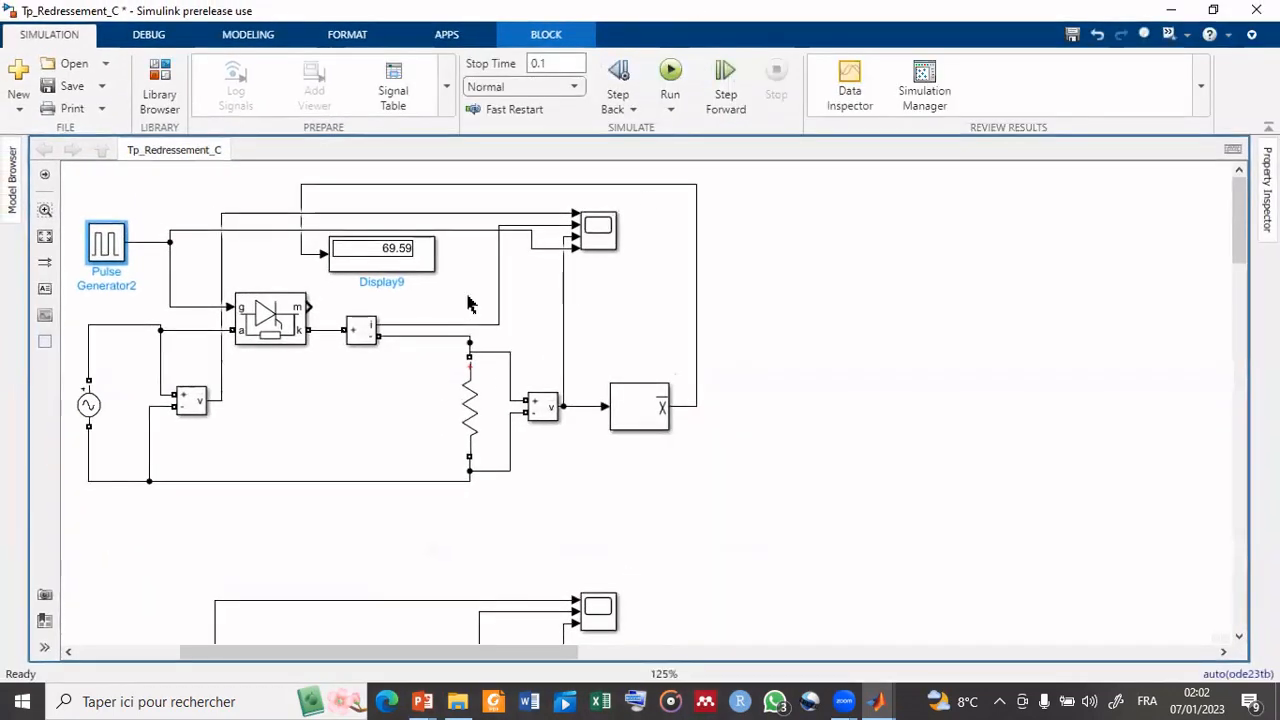
drag(586, 380, 779, 365)
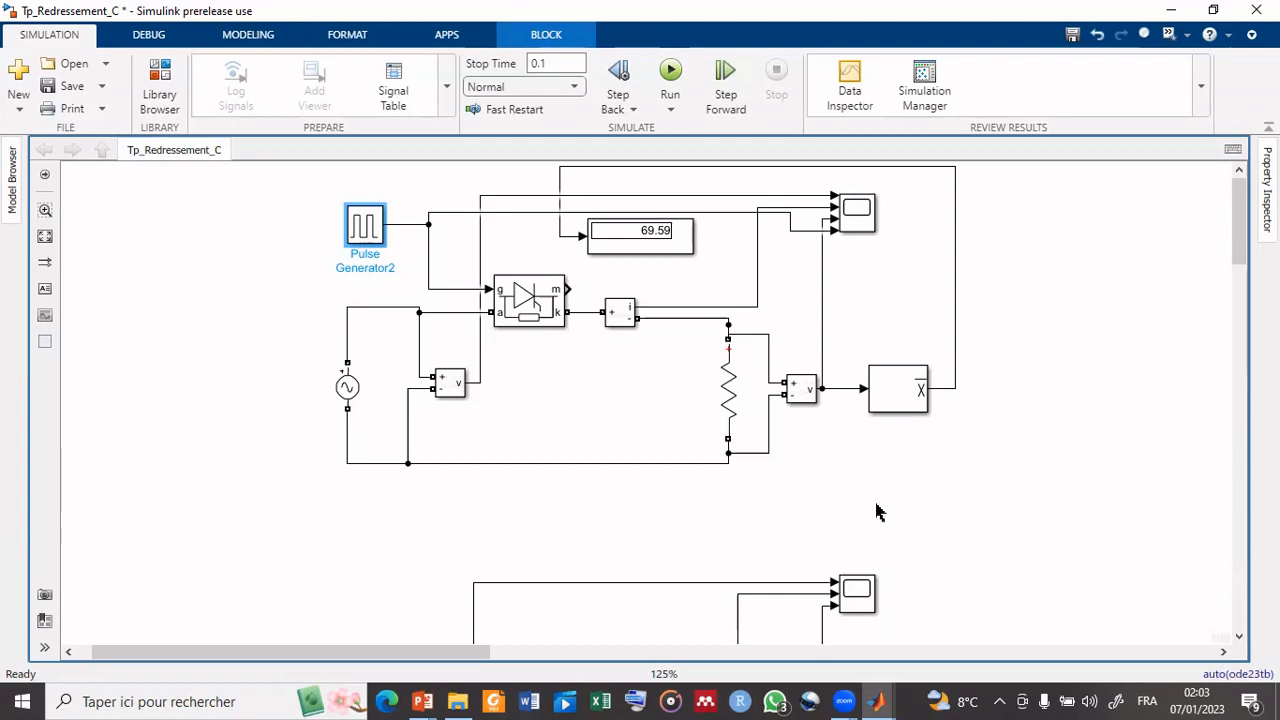
Examine the half-wave diode rectifiers with resistive and inductive loads and the single-phase diode bridges below them.
scroll(876, 512, down, 5)
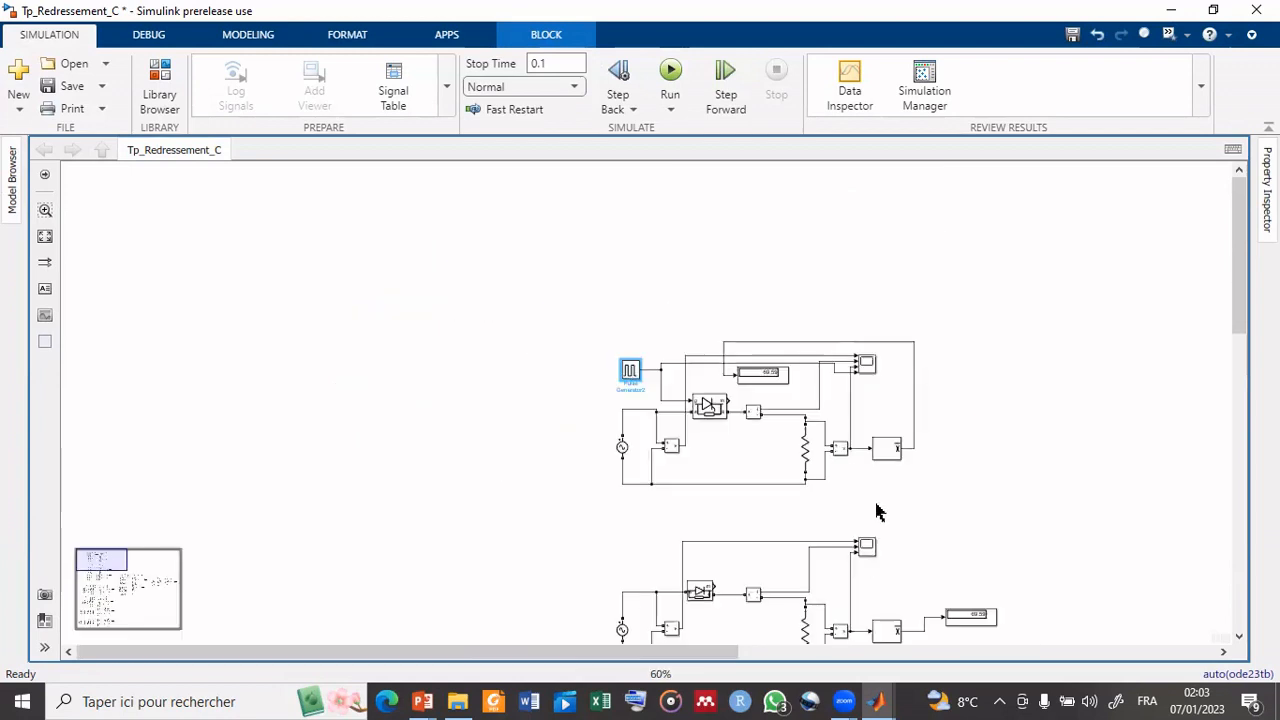
drag(874, 509, 857, 206)
scroll(822, 264, up, 3)
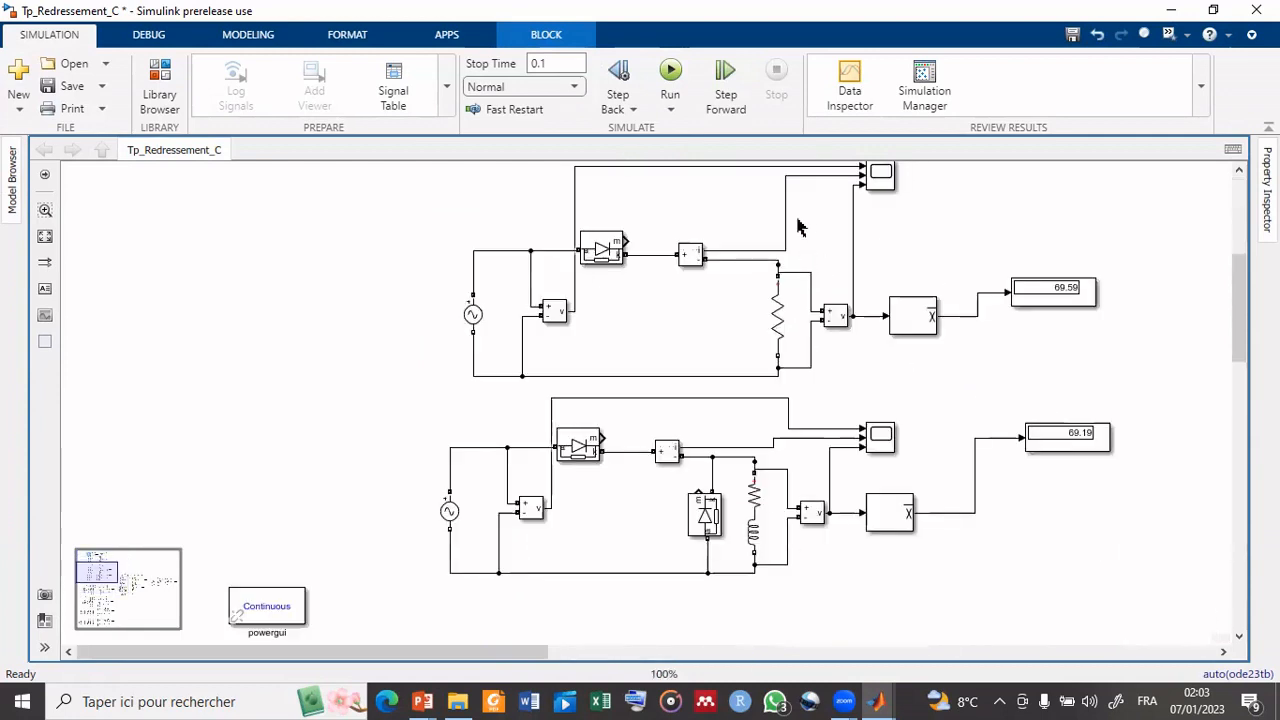
click(778, 305)
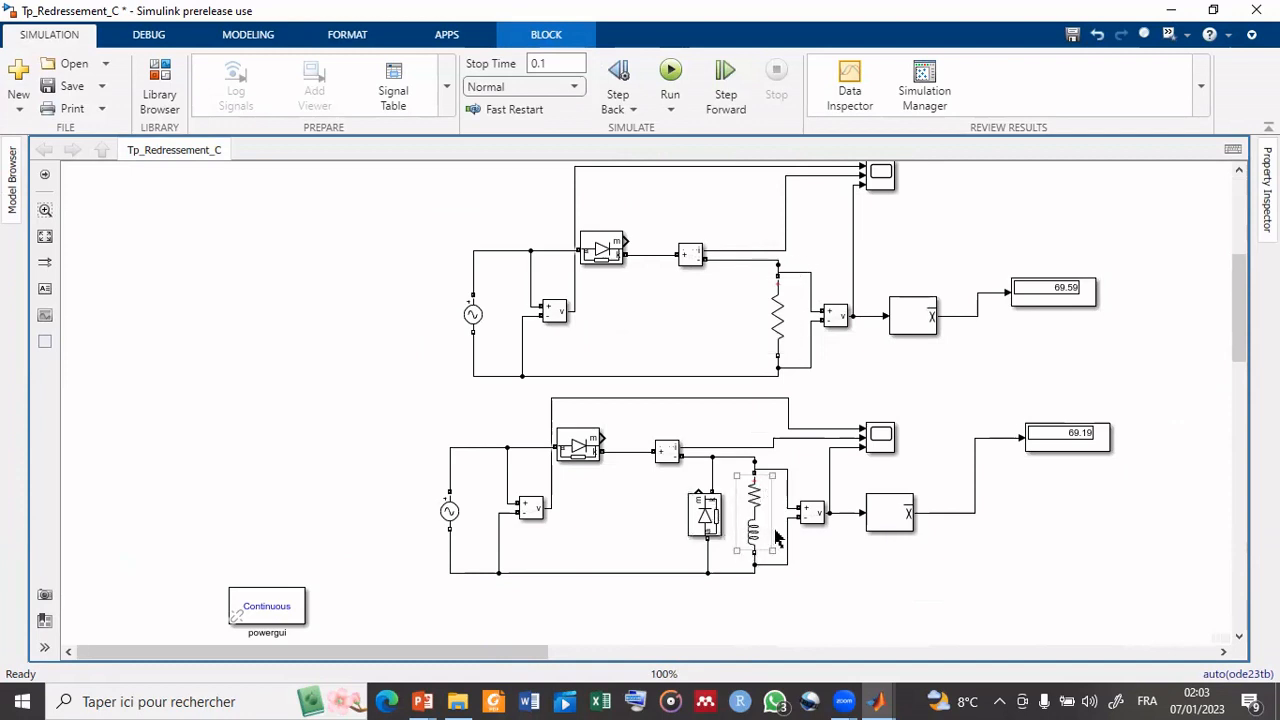
scroll(737, 553, down, 8)
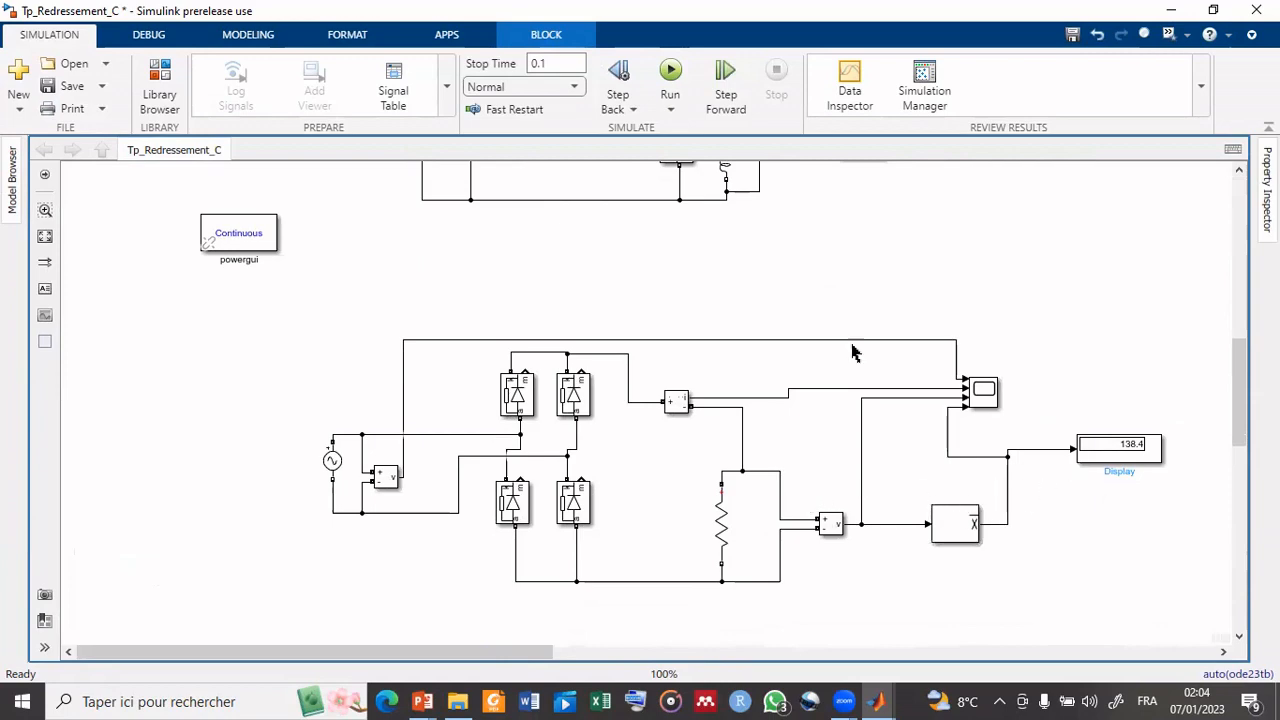
drag(758, 538, 725, 110)
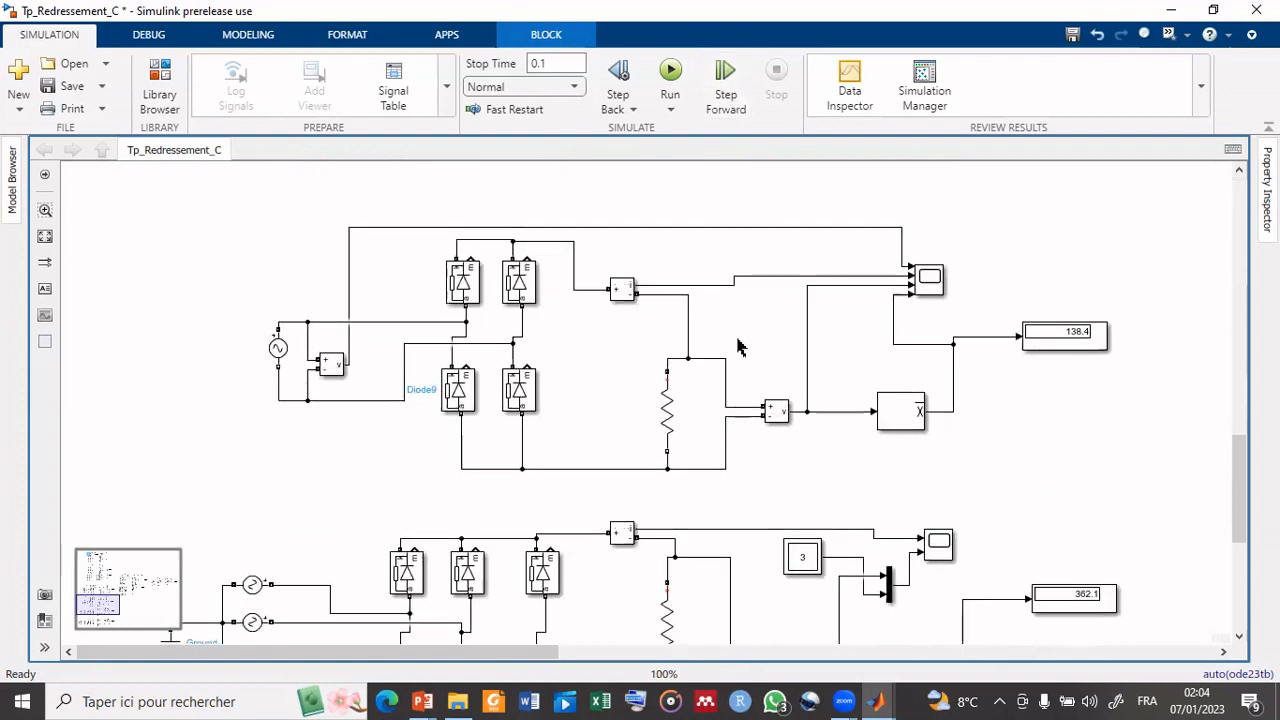
Examine the three-phase diode bridge and its three grounded voltage sources.
drag(757, 357, 797, 205)
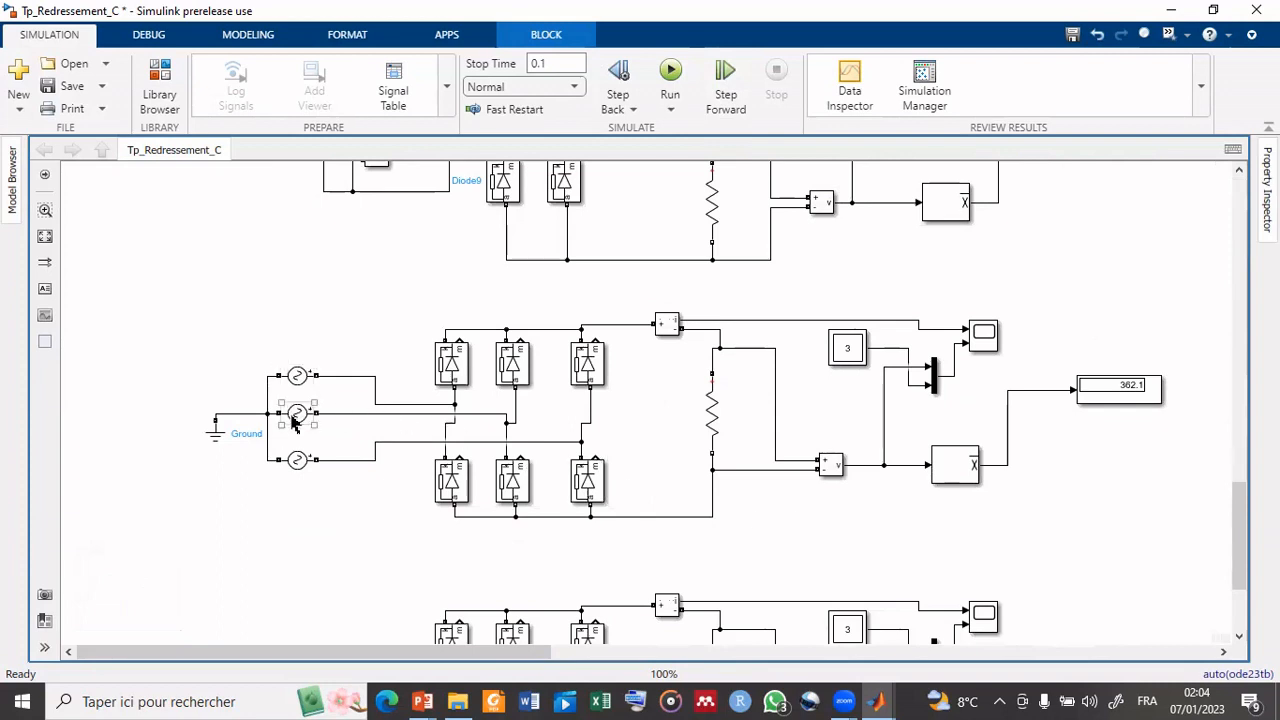
click(304, 466)
scroll(293, 432, up, 3)
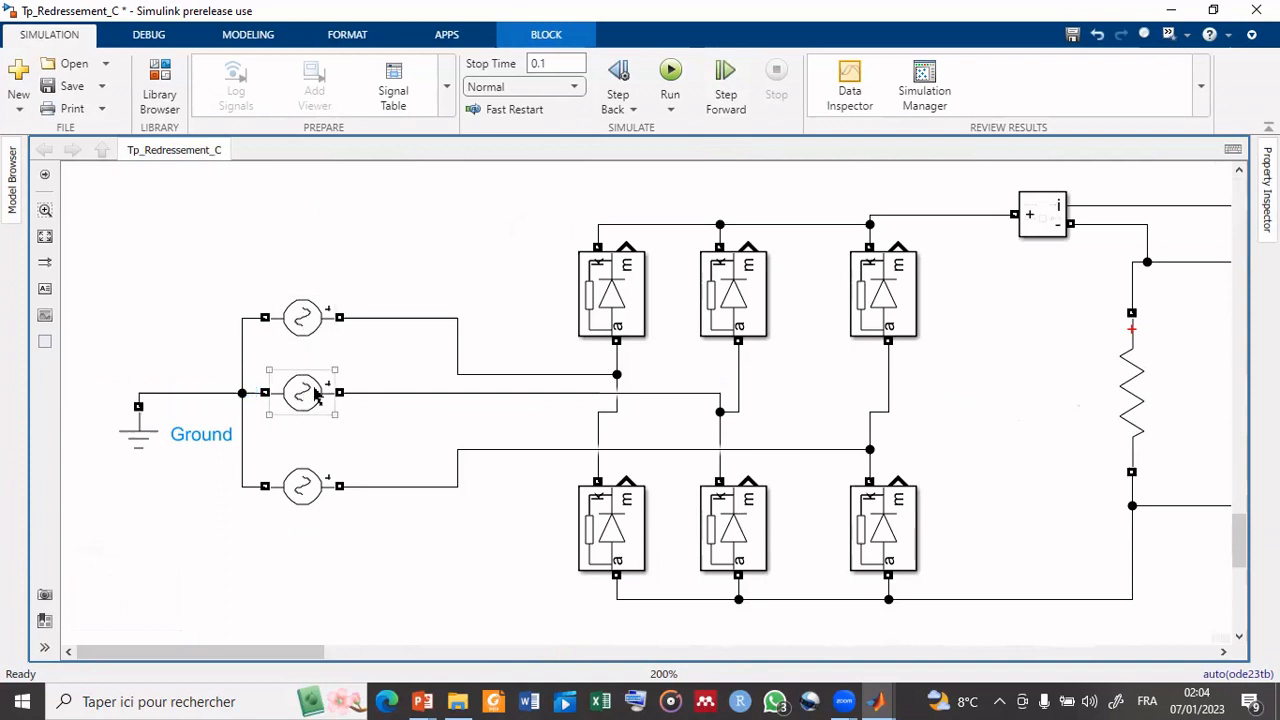
scroll(806, 333, down, 3)
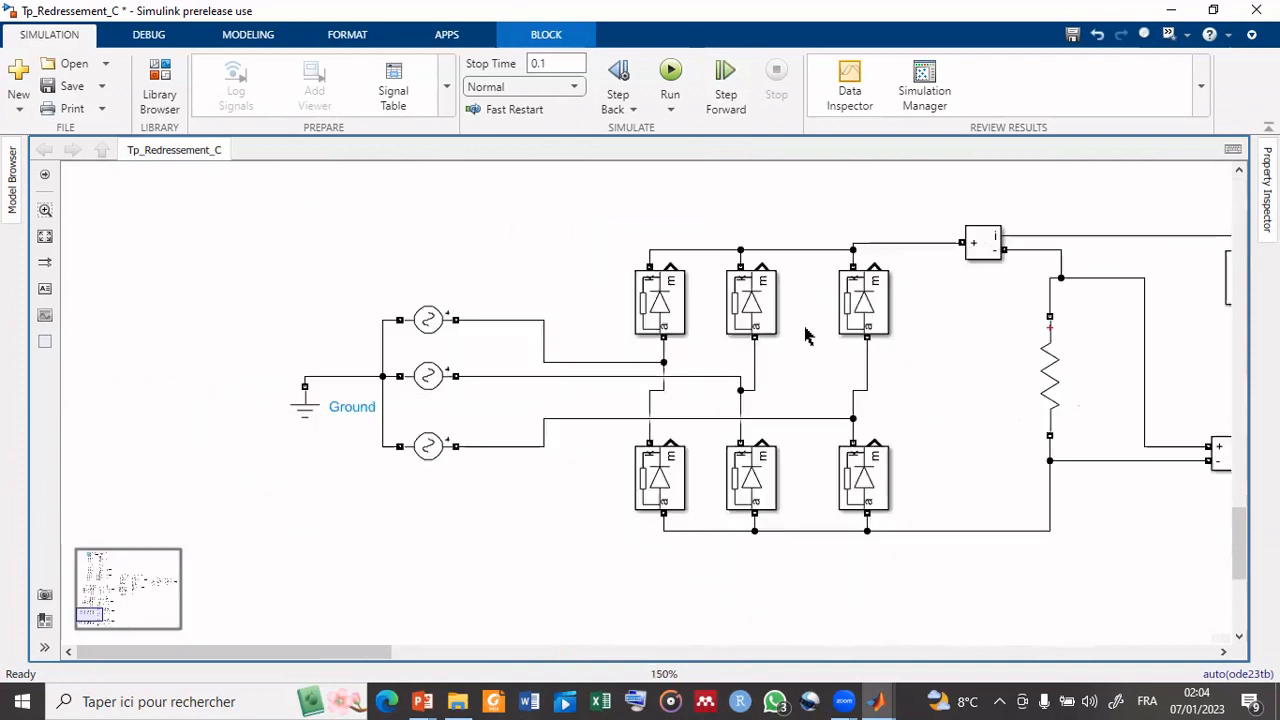
scroll(806, 333, down, 2)
Go back to the thyristor rectifier and review it alongside the half-wave diode rectifier circuits.
drag(806, 328, 678, 630)
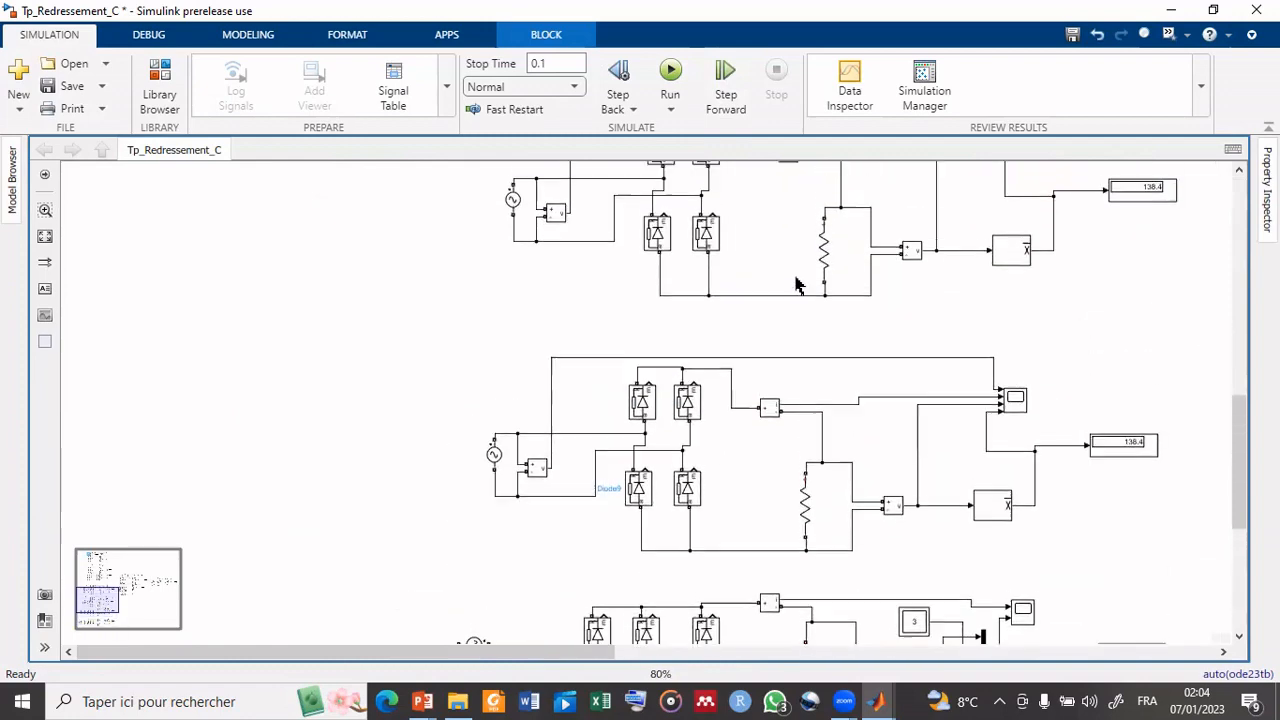
scroll(797, 284, down, 1)
drag(797, 284, 746, 614)
drag(762, 326, 737, 612)
scroll(666, 434, up, 2)
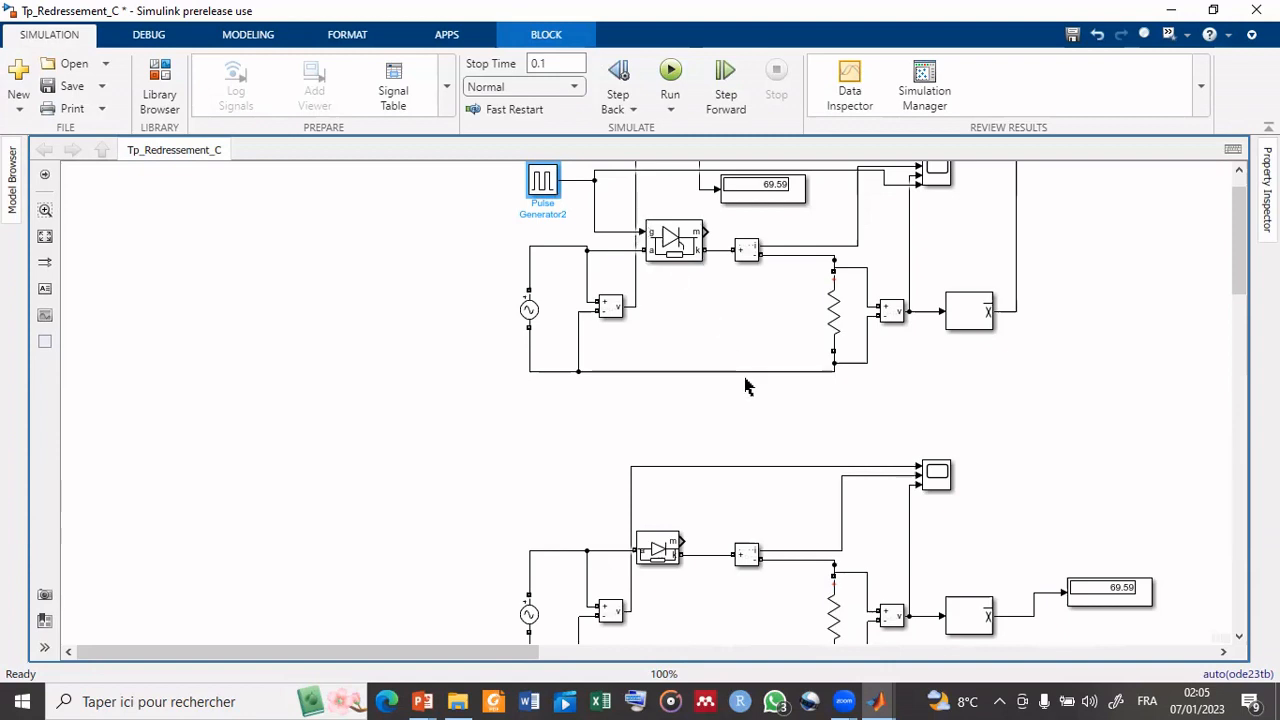
scroll(746, 386, down, 2)
drag(749, 386, 676, 366)
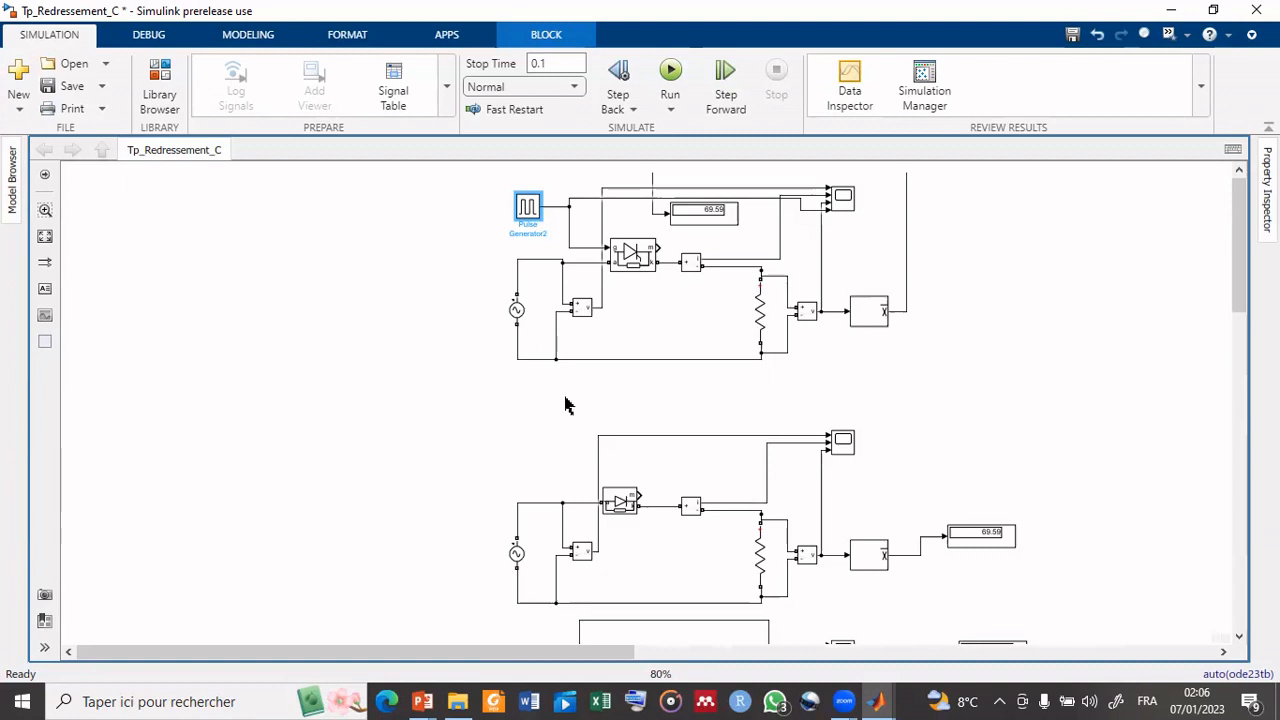
scroll(666, 329, down, 2)
scroll(691, 326, up, 2)
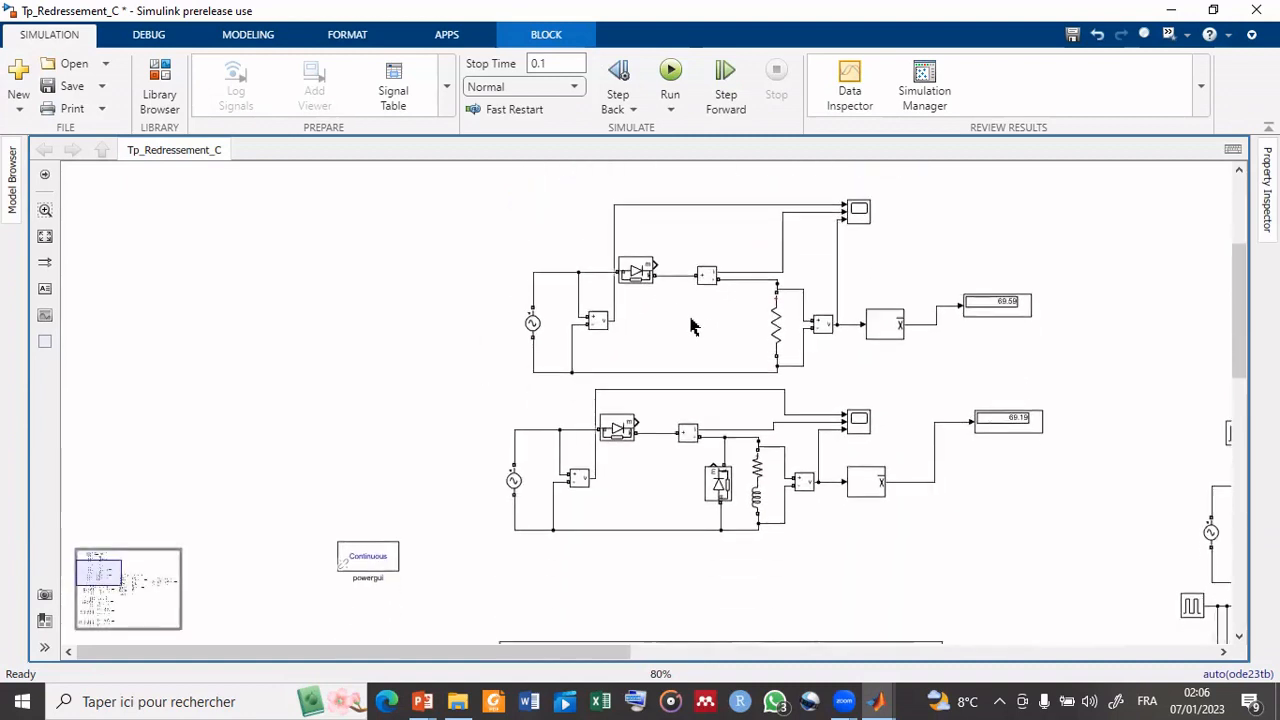
drag(704, 328, 629, 397)
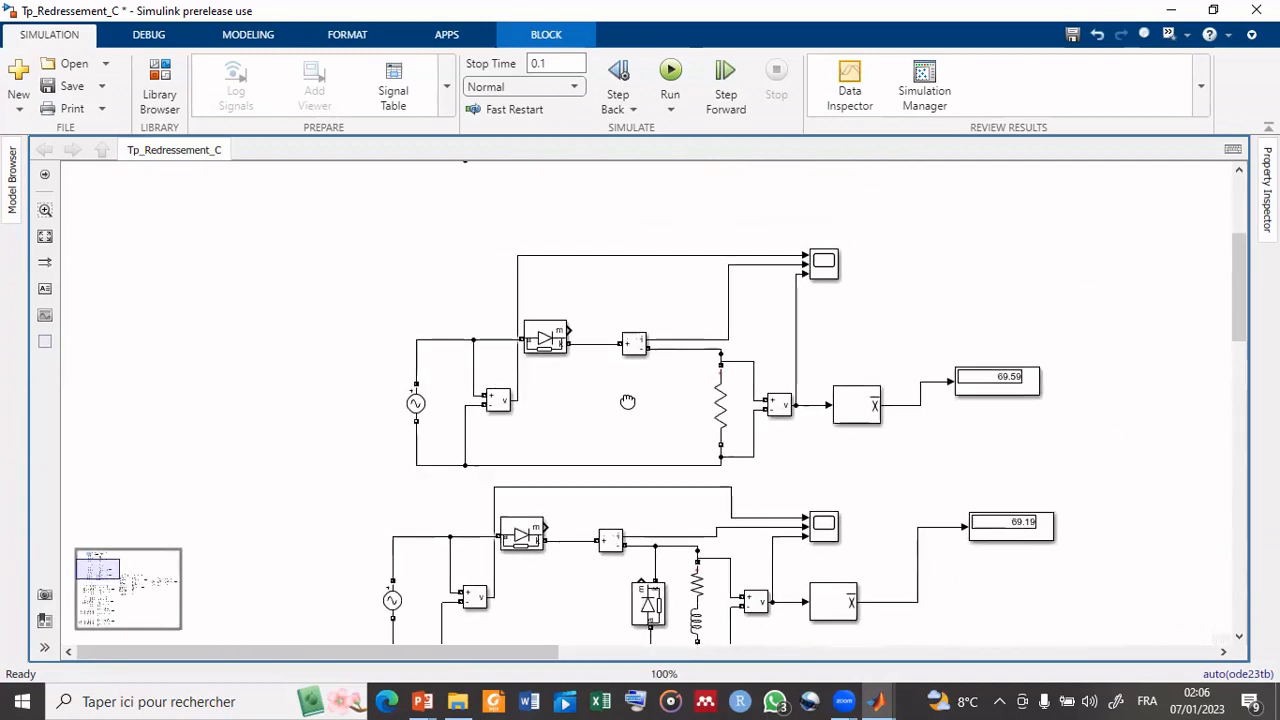
Search the block library for "capa" and look through the results for a suitable capacitor block.
click(157, 103)
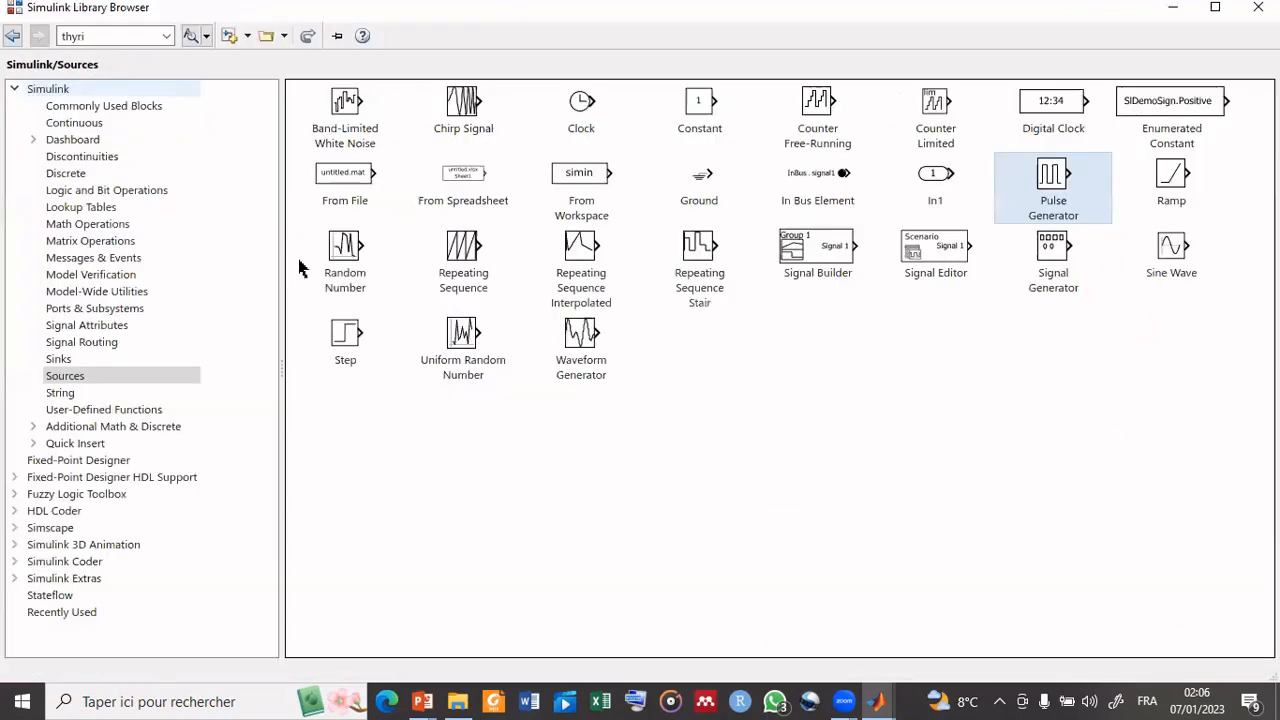
double_click(129, 35)
text(capa)
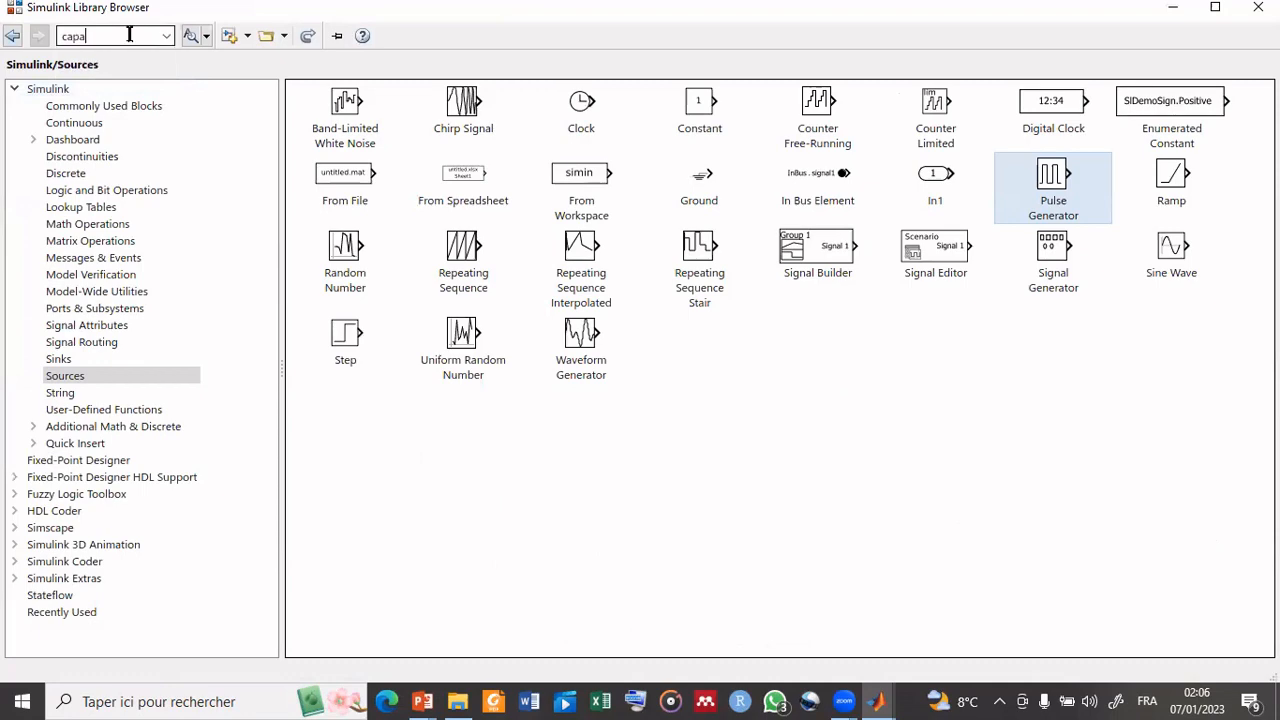
key(Return)
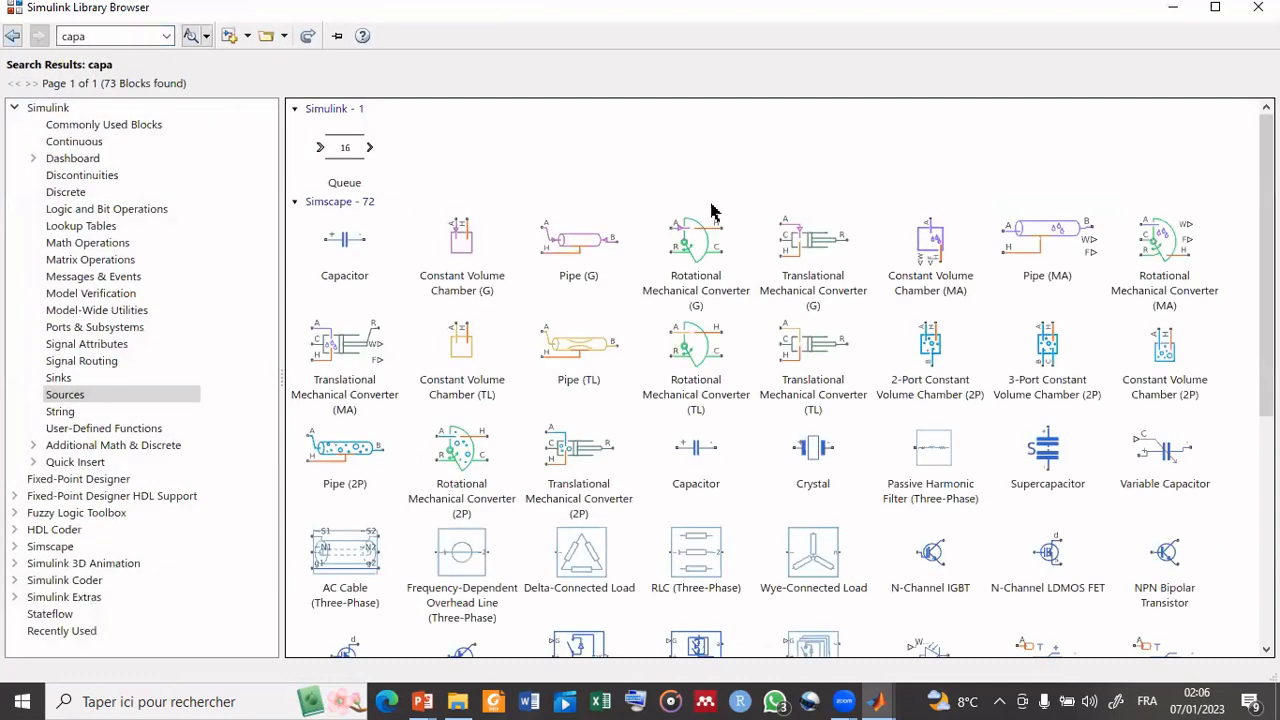
scroll(713, 210, down, 5)
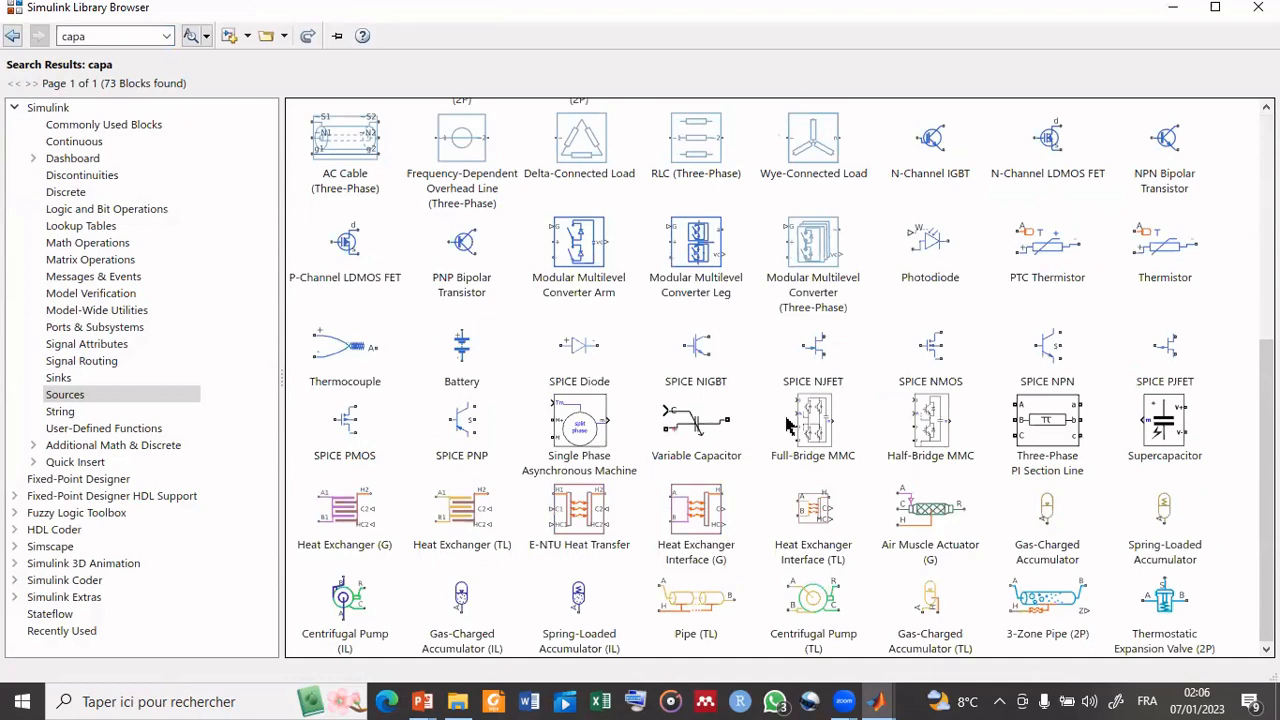
drag(1267, 490, 1267, 265)
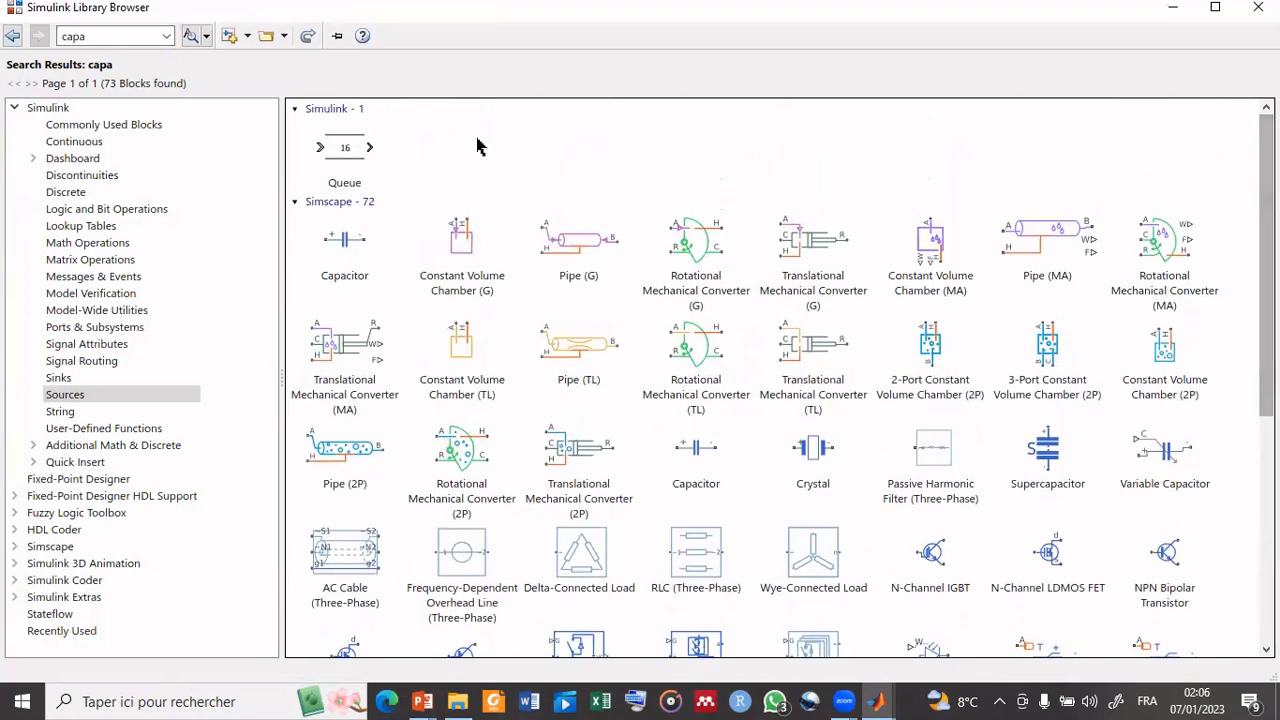
Search the block library for "conden".
click(118, 36)
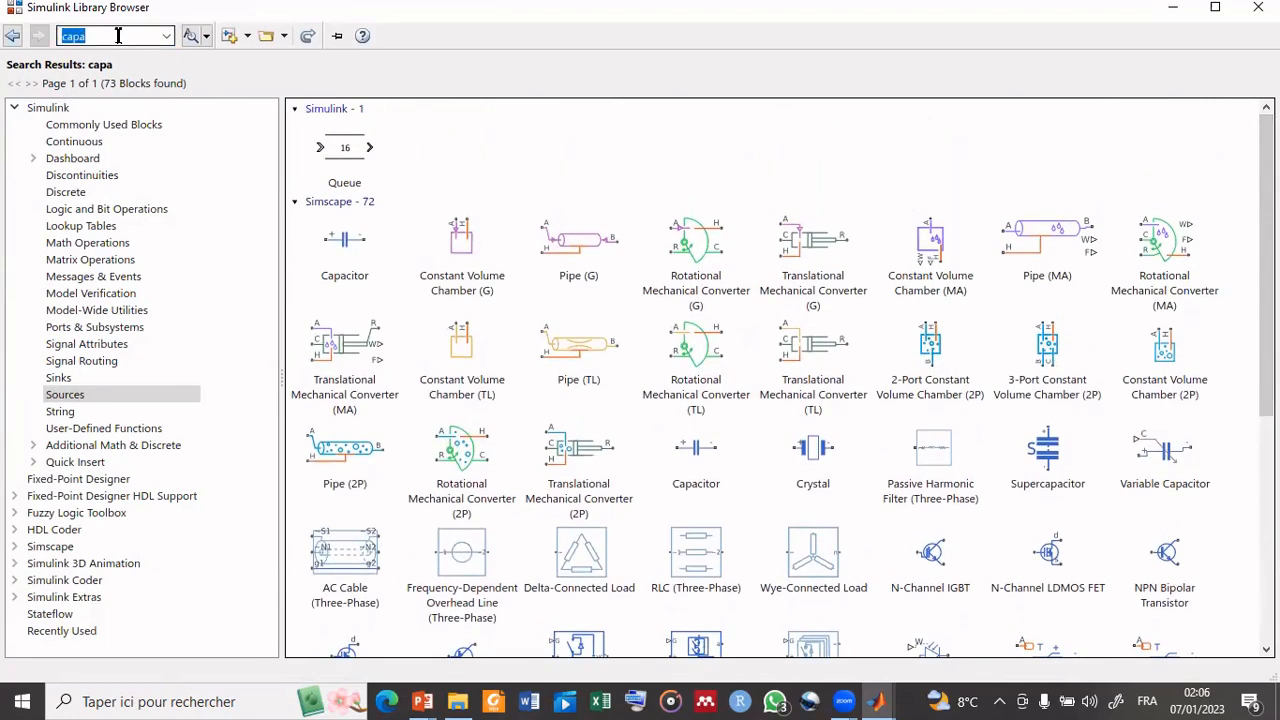
text(cen)
key(BackSpace)
key(BackSpace)
text(onden)
key(Return)
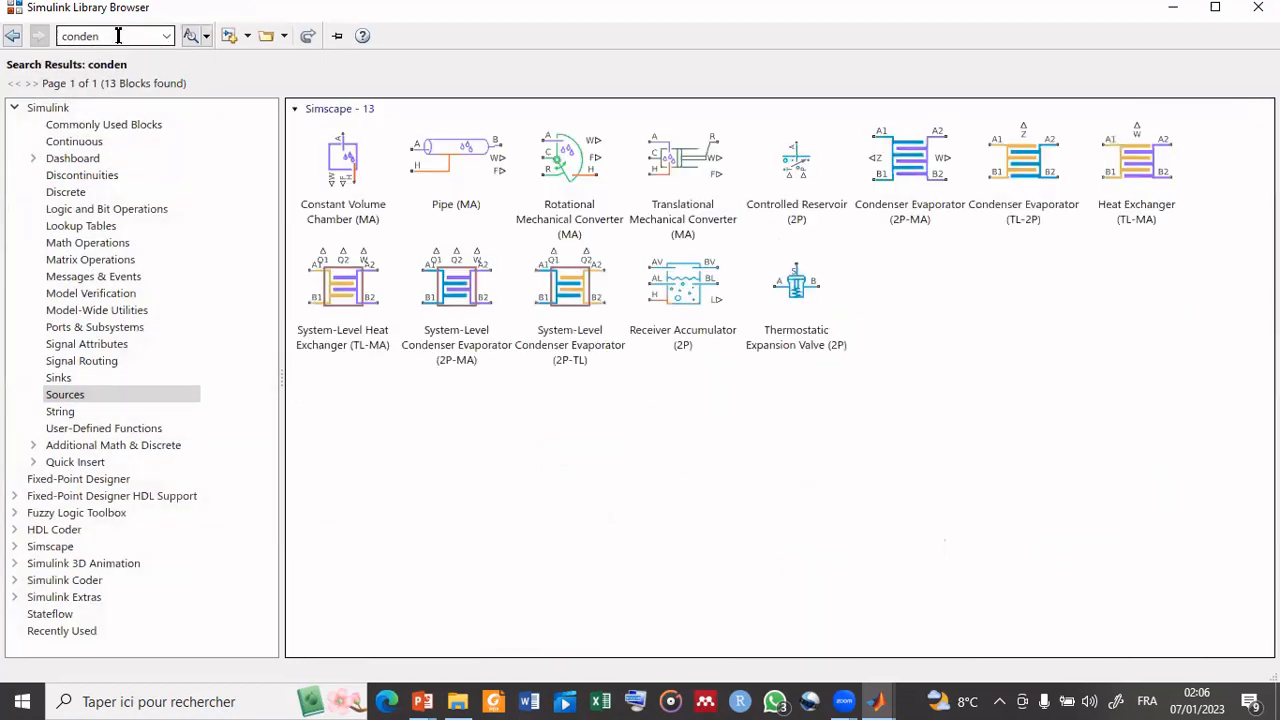
Search the block library for "capacity".
double_click(118, 36)
text(capacity)
key(Return)
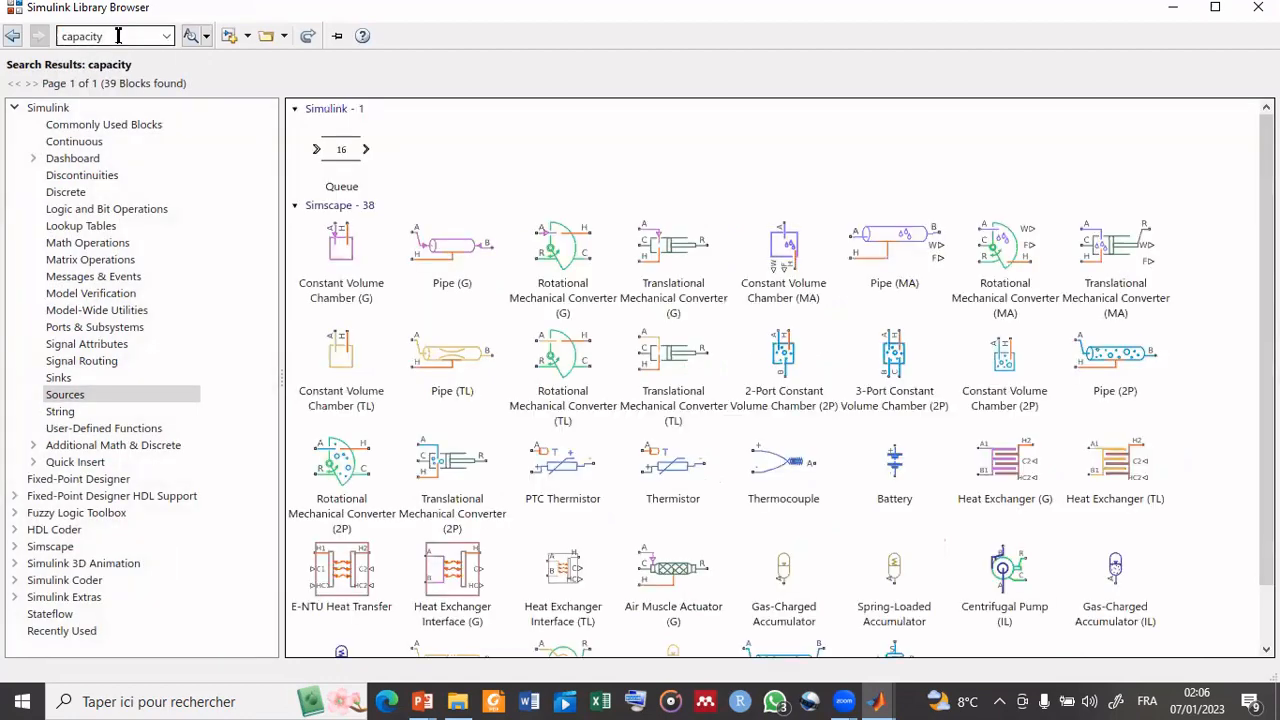
Search the block library for "capacitor" and close the library browser.
double_click(118, 36)
click(118, 36)
key(BackSpace)
text(or)
key(Return)
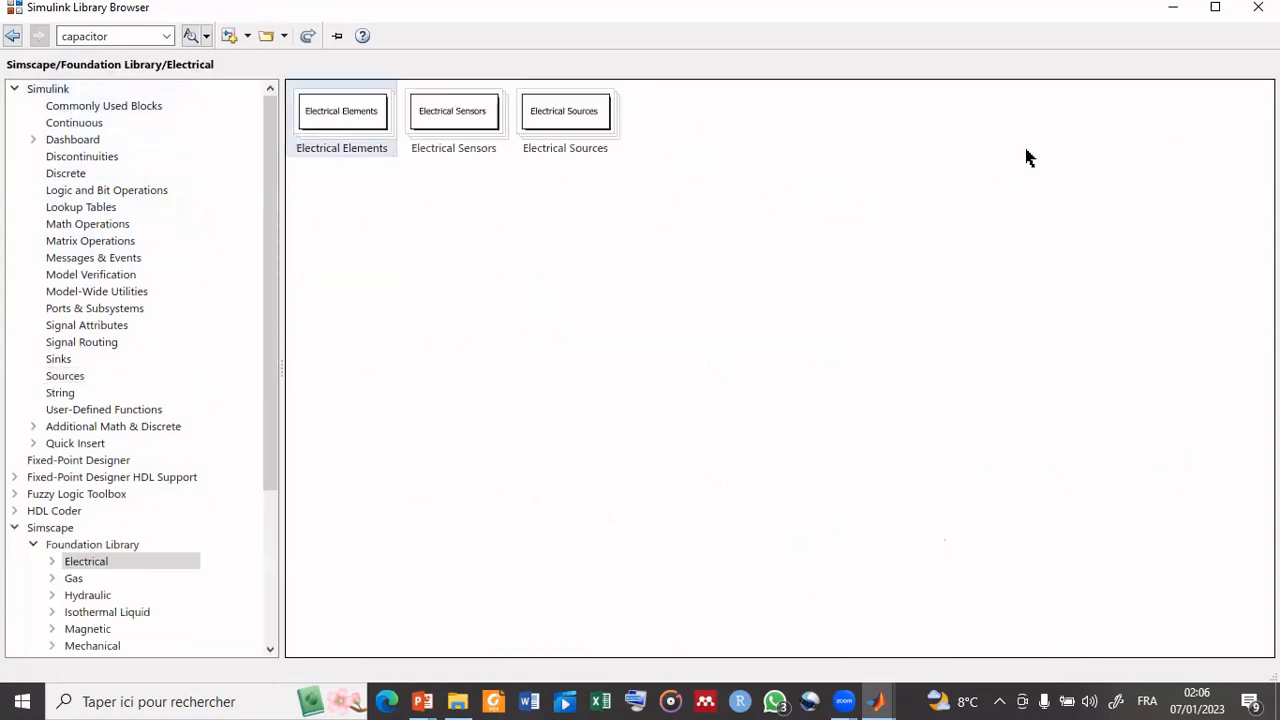
click(1258, 8)
Look over the rectifier circuits in the model and inspect the load resistor of the thyristor rectifier.
scroll(1009, 351, down, 6)
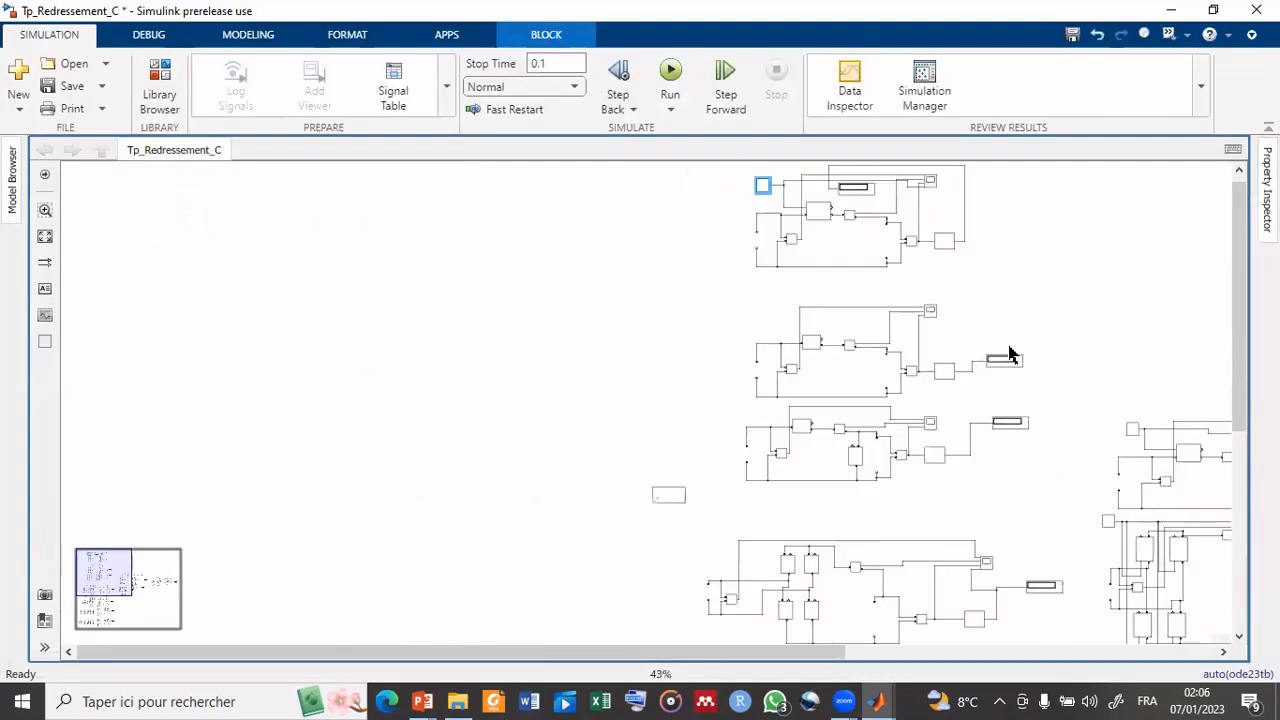
drag(712, 292, 538, 241)
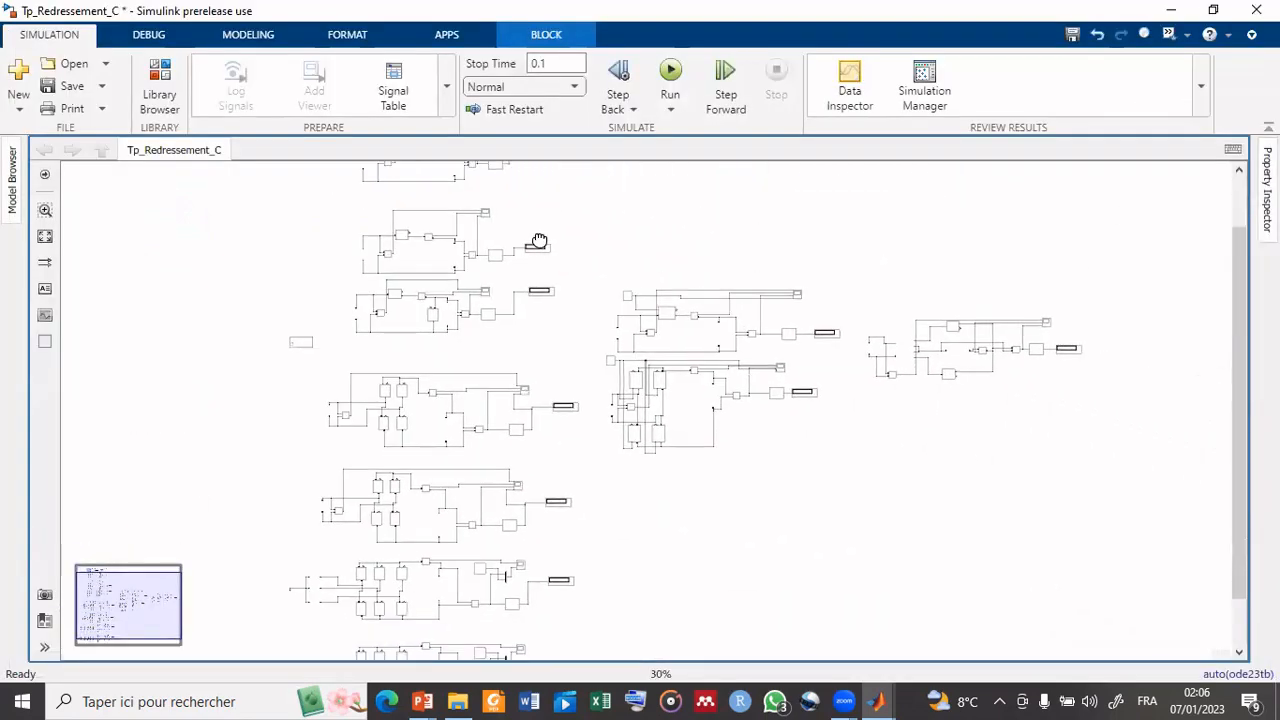
scroll(727, 366, up, 1)
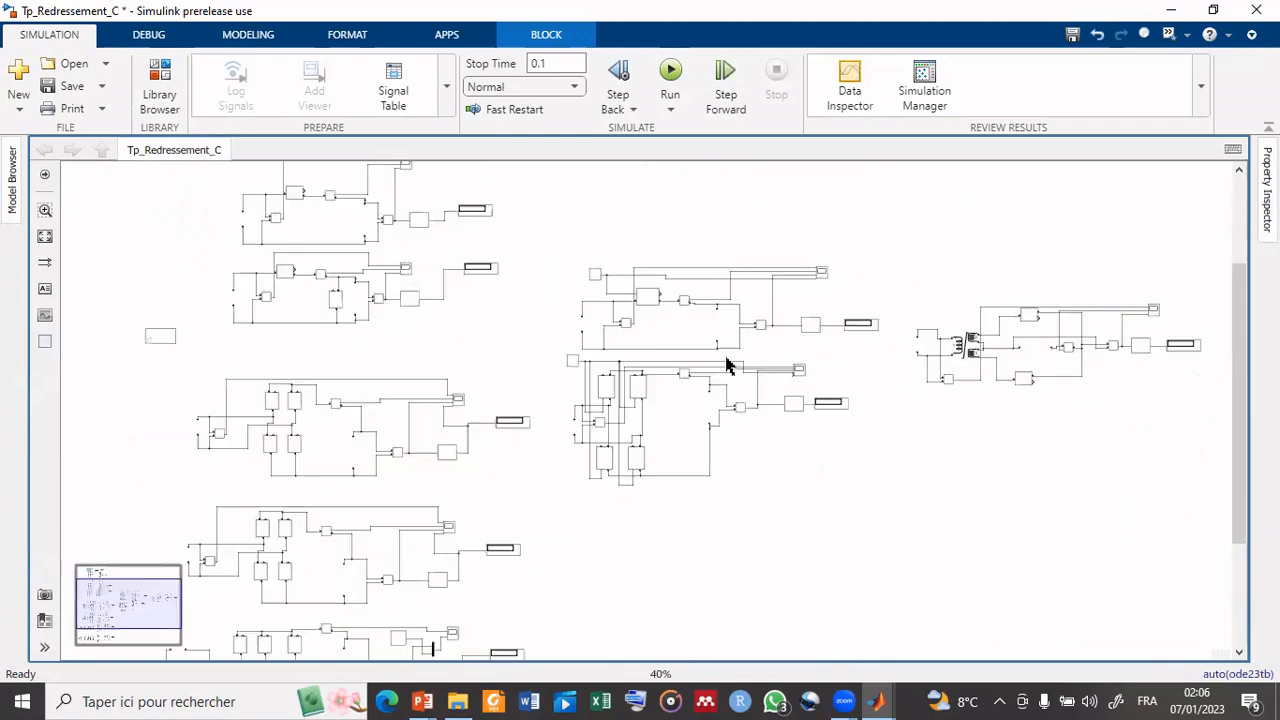
scroll(727, 366, up, 2)
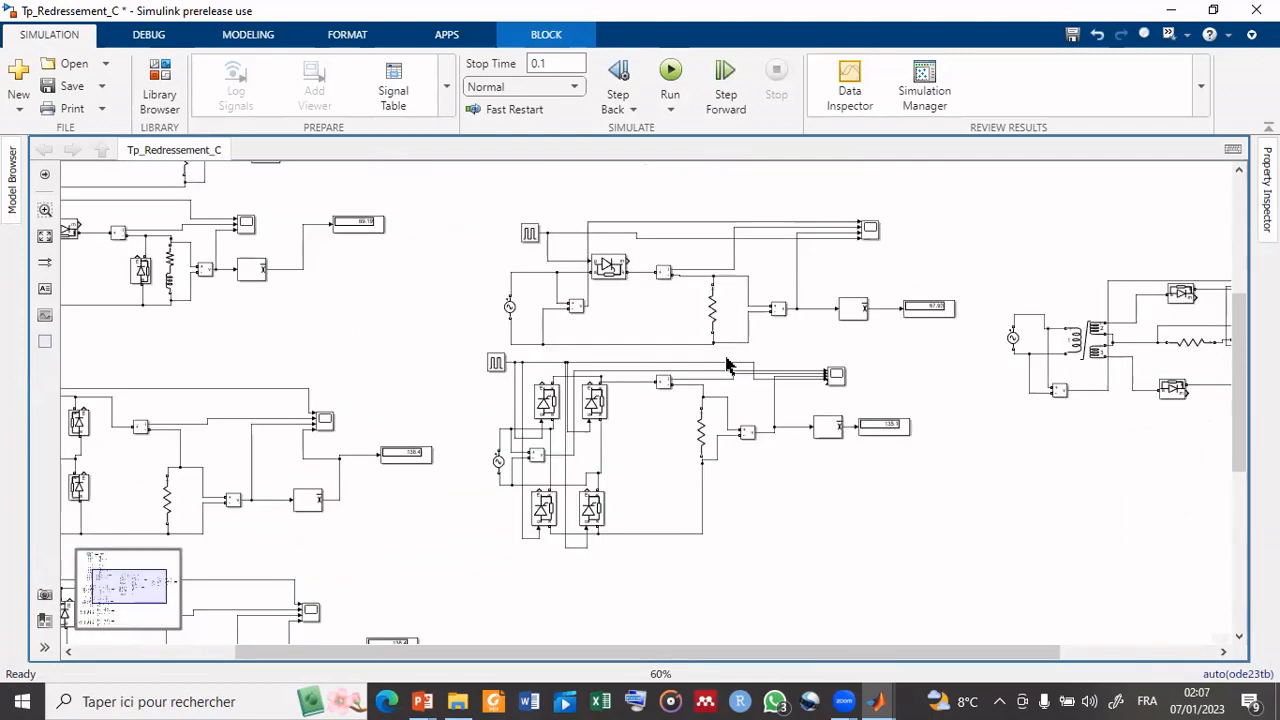
scroll(343, 295, down, 1)
drag(340, 289, 677, 409)
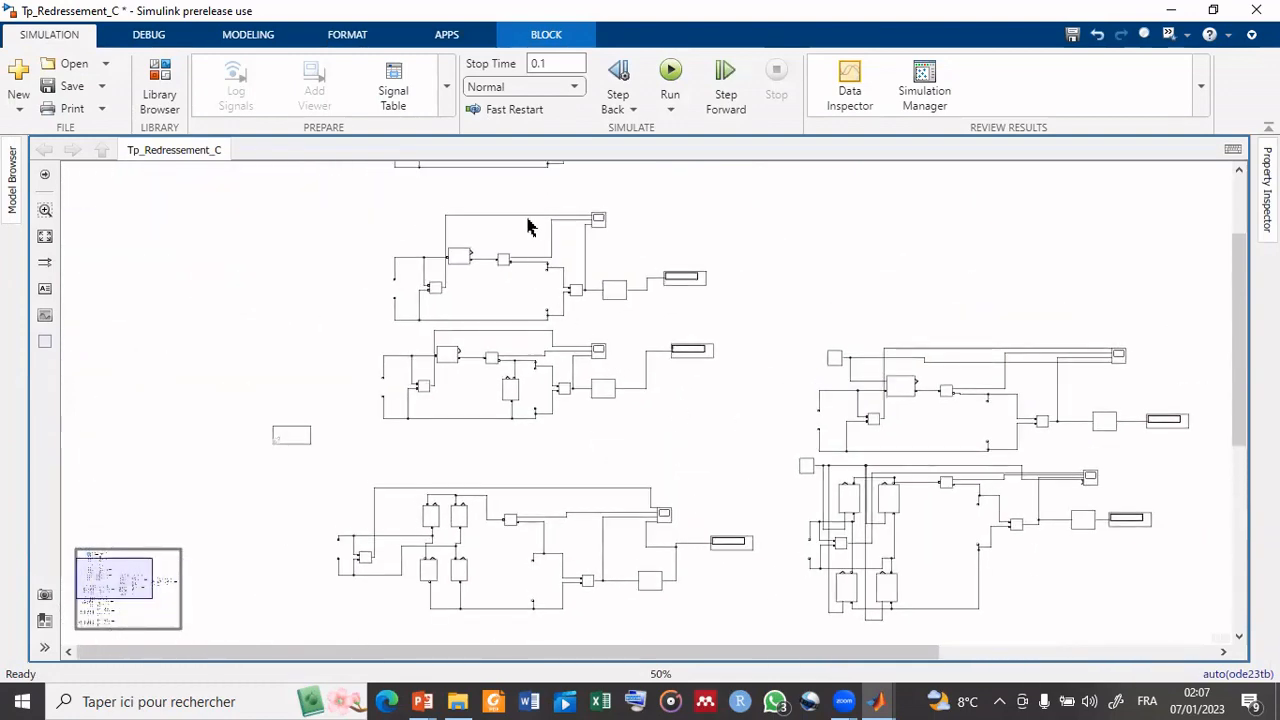
drag(531, 223, 571, 377)
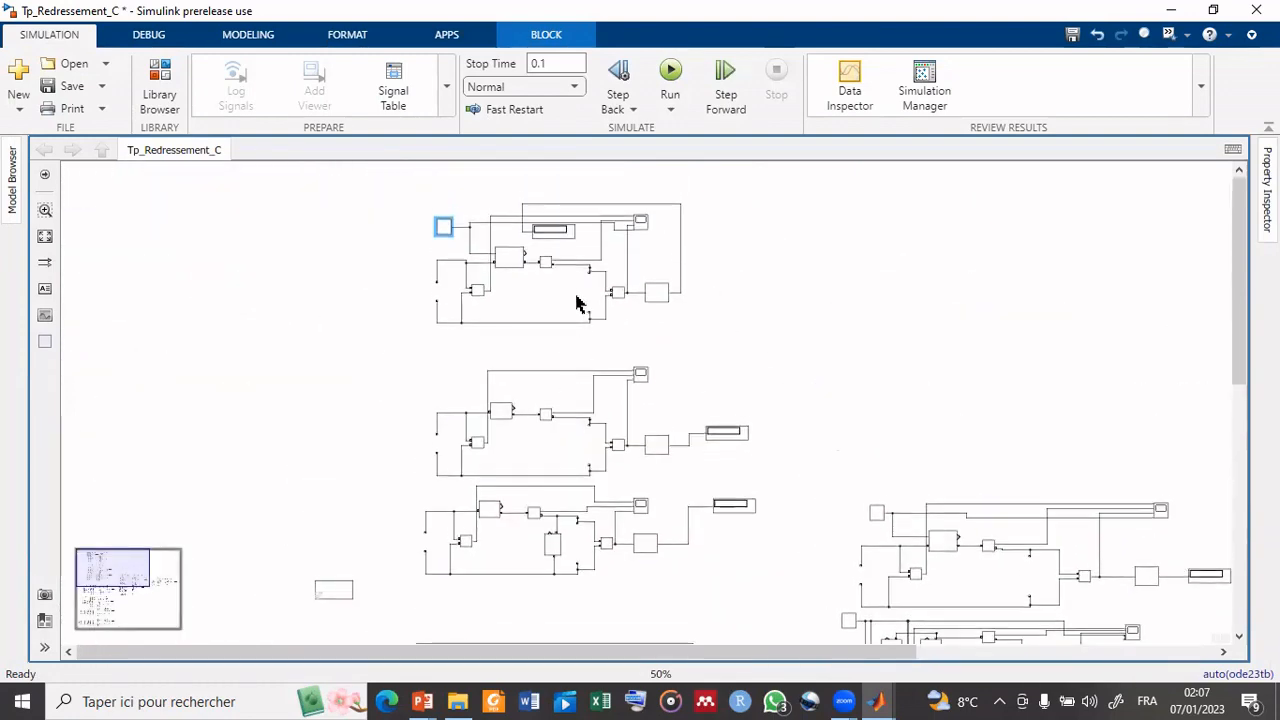
scroll(578, 304, up, 5)
drag(580, 303, 646, 430)
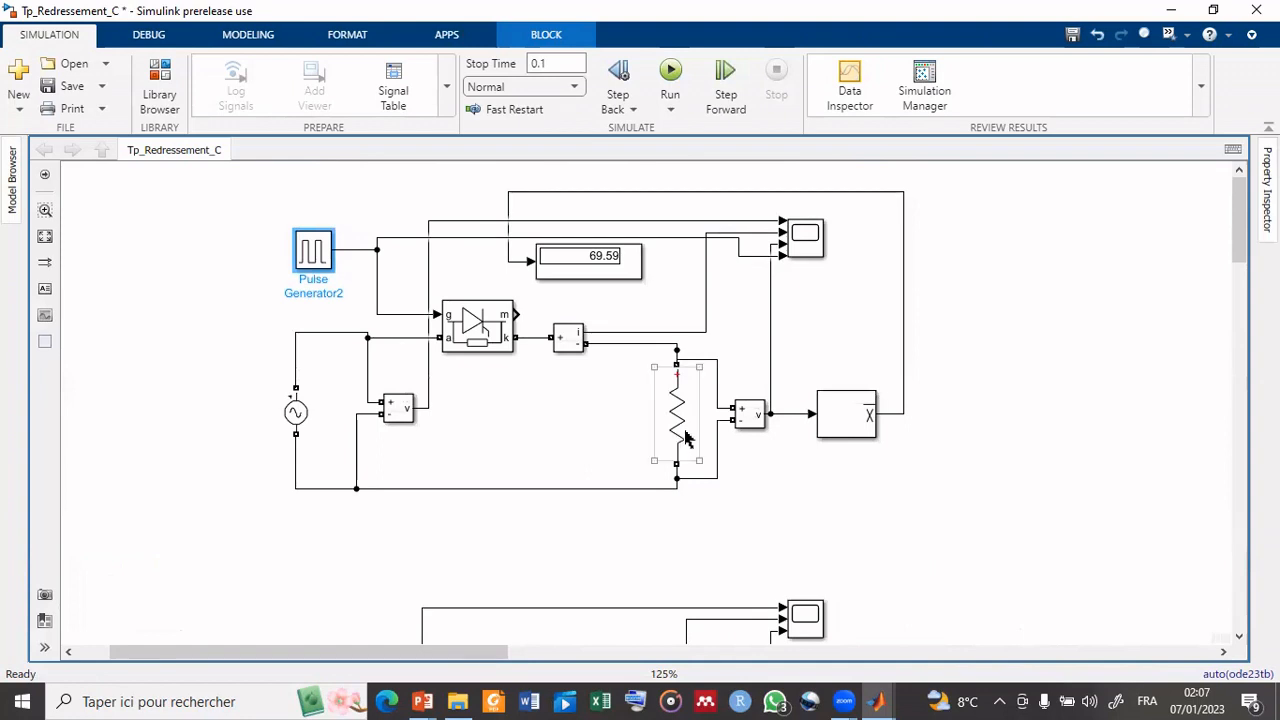
click(685, 428)
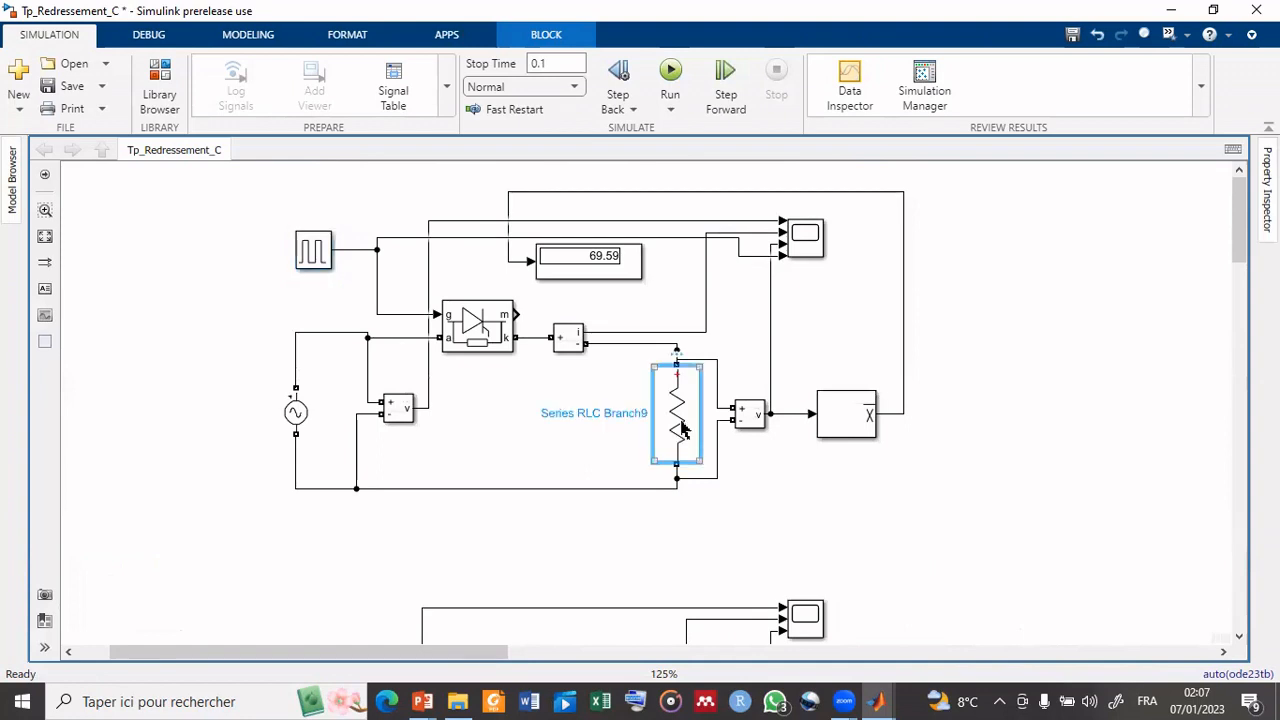
Duplicate the half-wave diode rectifier's load resistor beside its AC source and change the copy's branch type to C.
scroll(685, 428, down, 5)
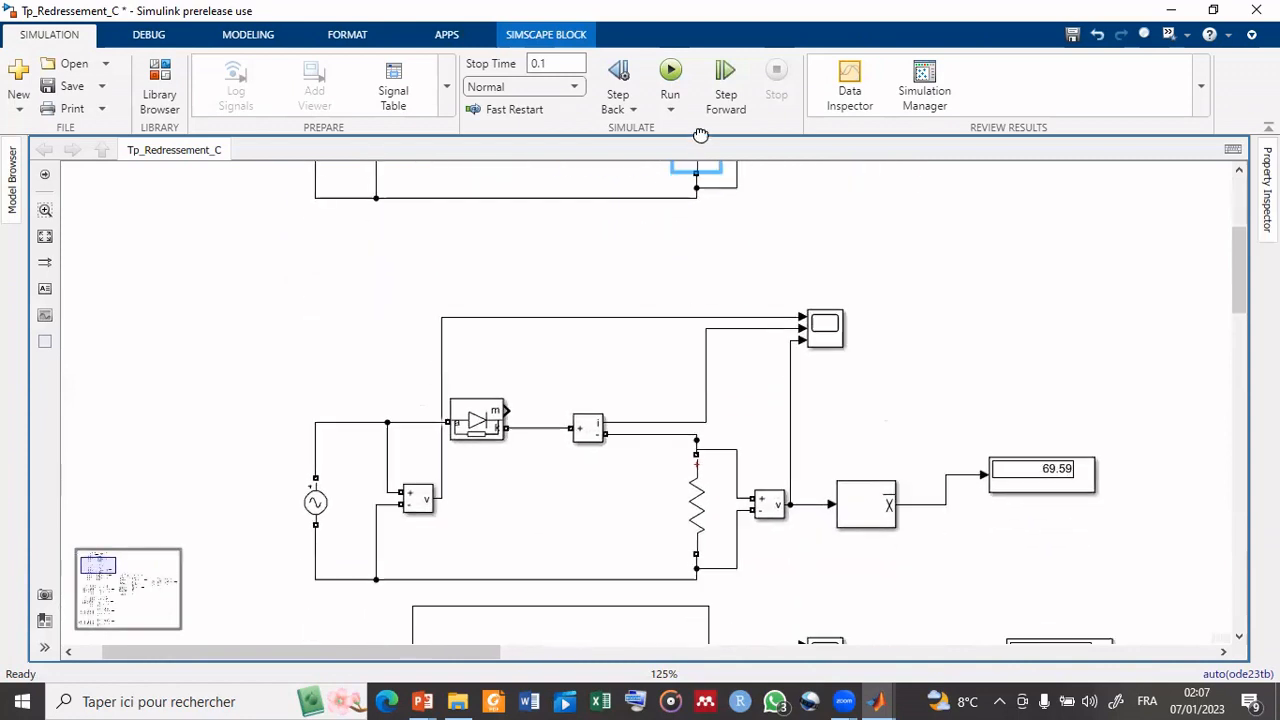
scroll(707, 398, down, 2)
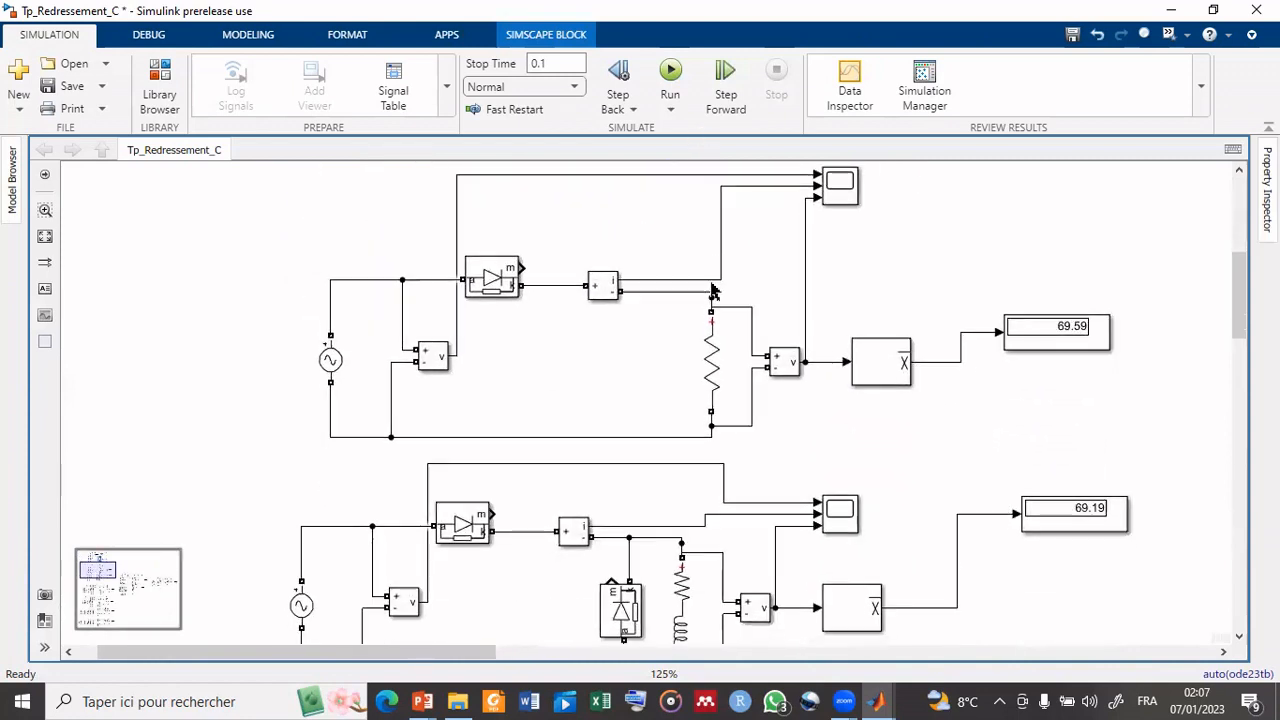
click(710, 388)
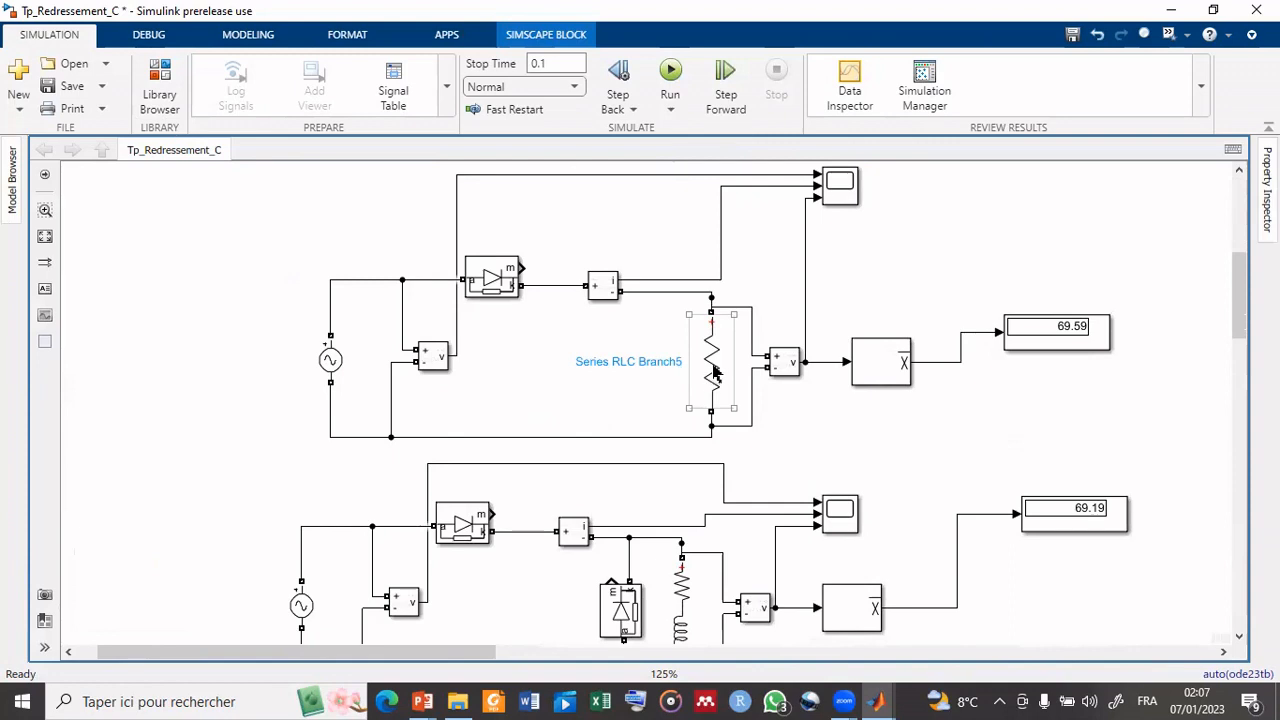
drag(714, 372, 183, 343)
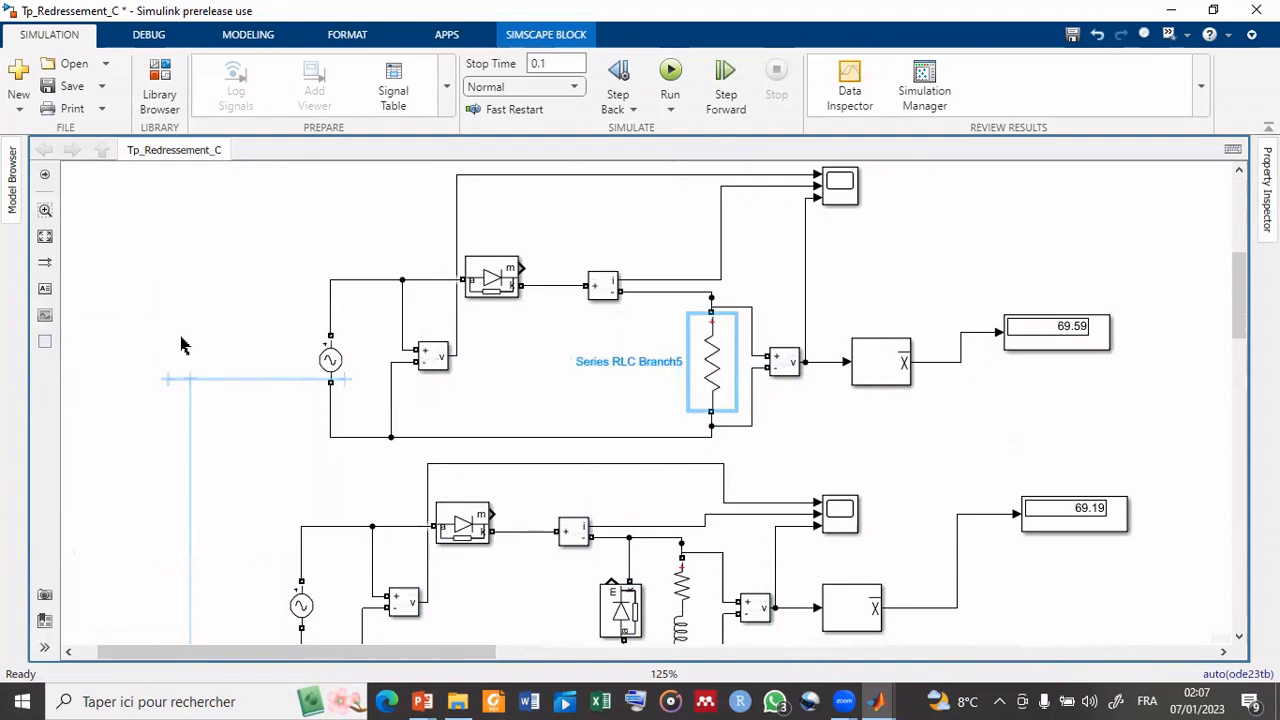
double_click(188, 333)
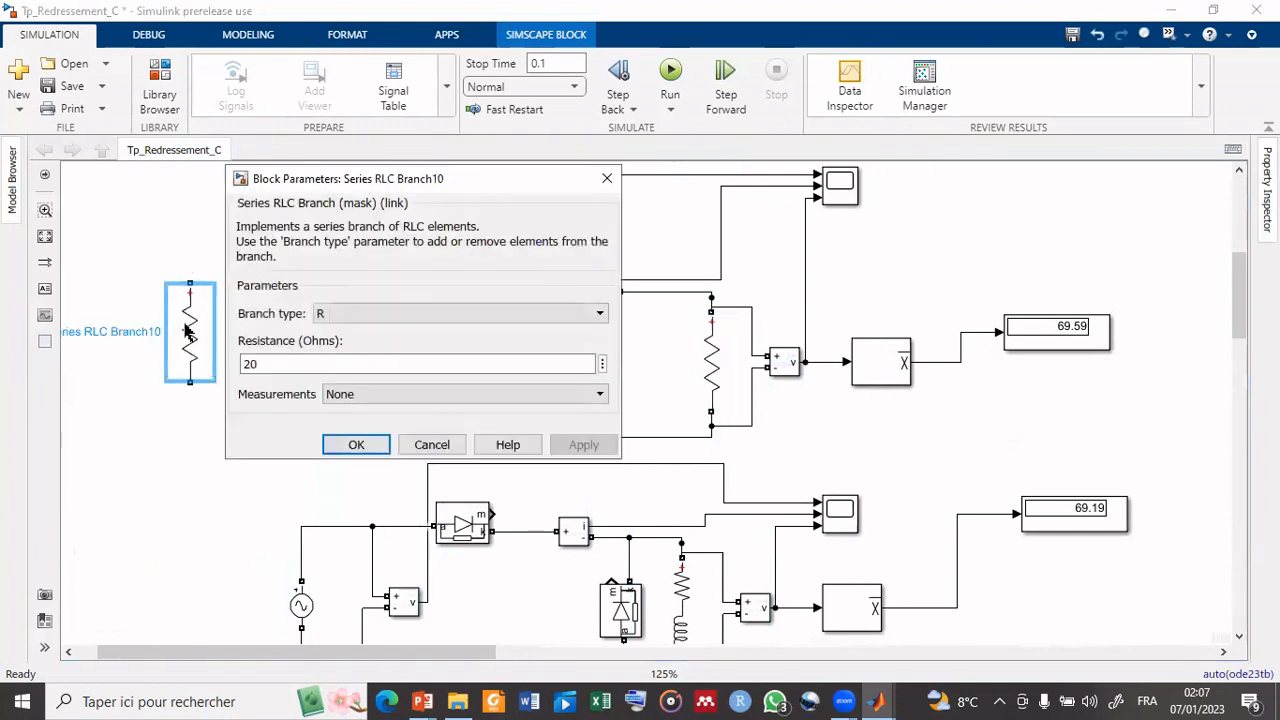
click(340, 318)
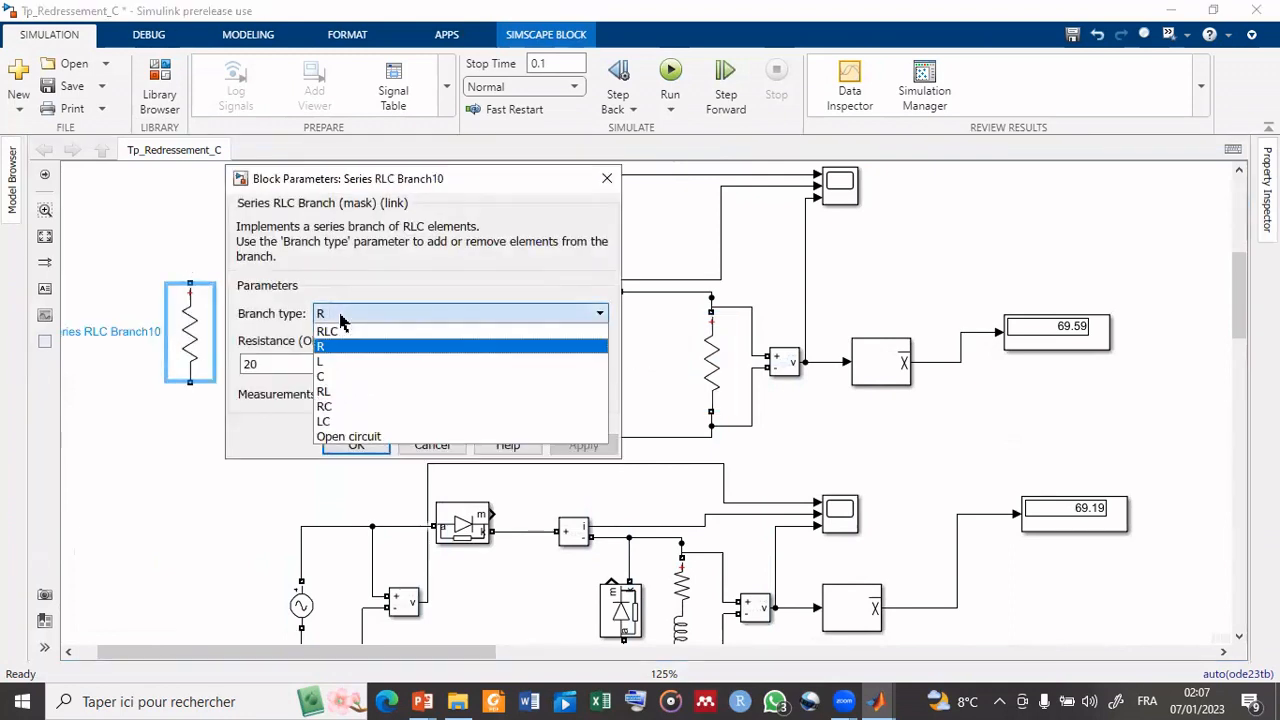
click(331, 380)
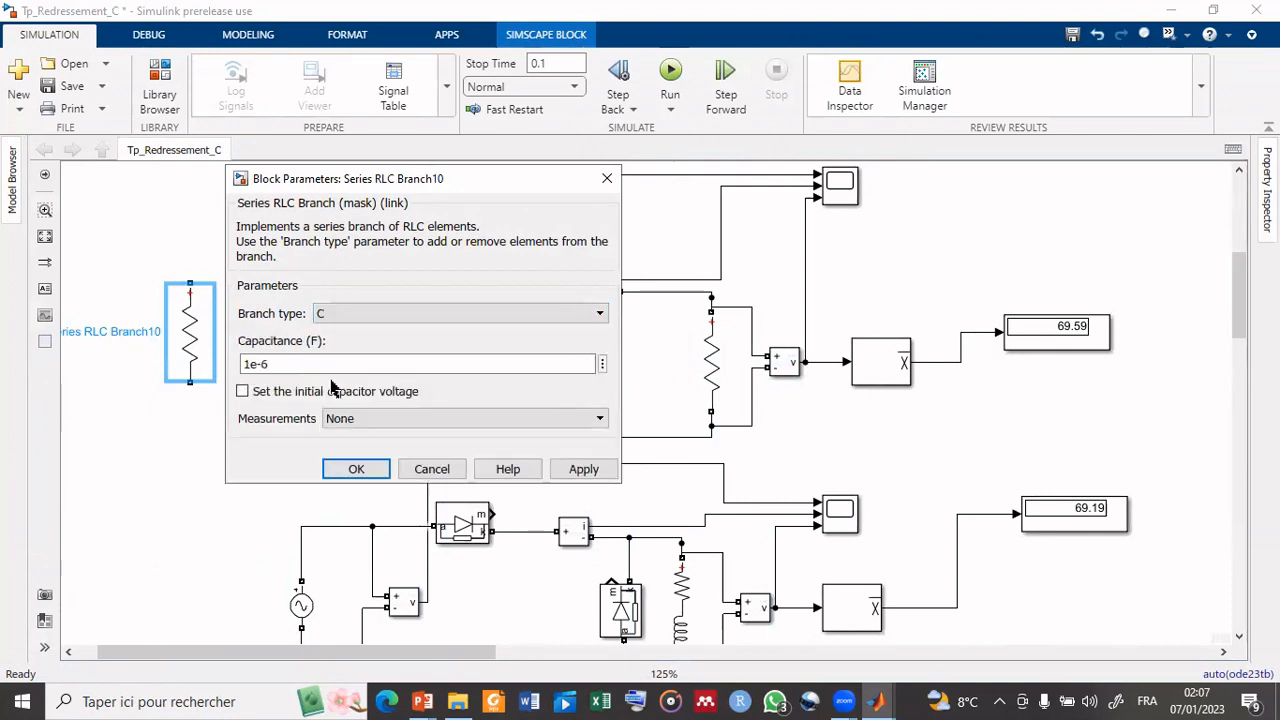
click(352, 467)
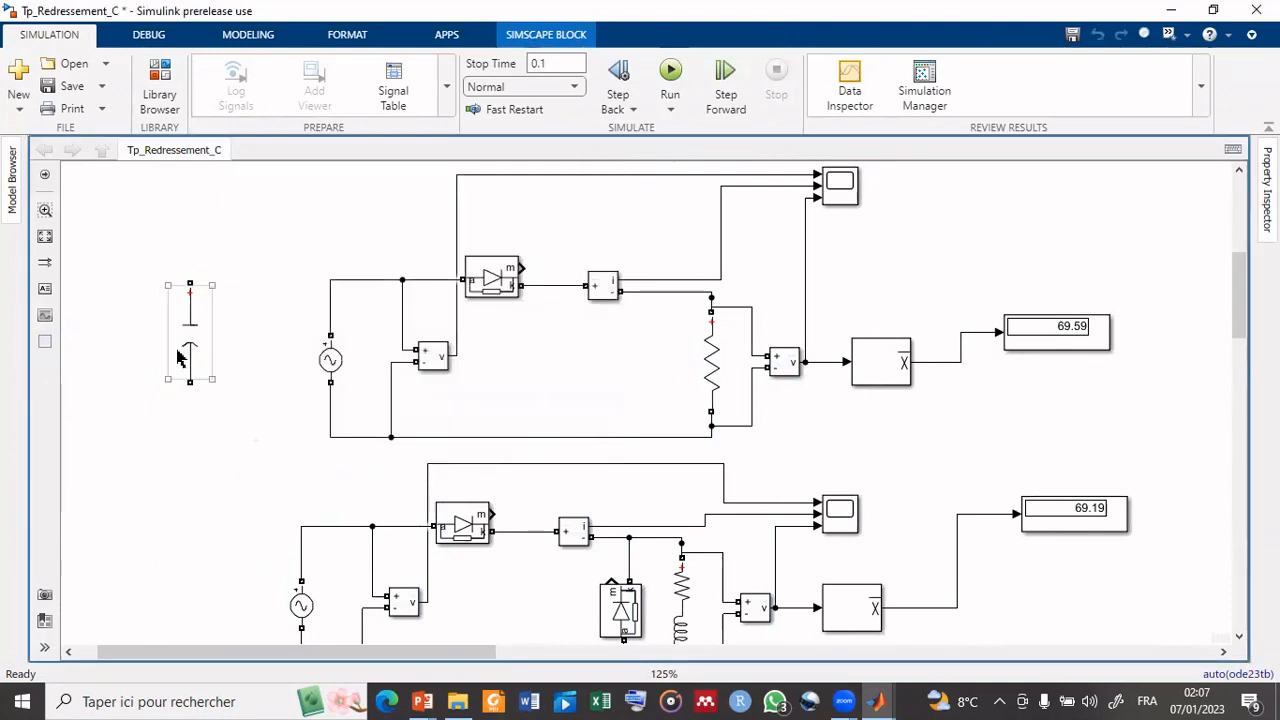
Place the capacitor beside the half-wave diode rectifier's load resistor and wire it in parallel with that resistor.
drag(180, 357, 662, 393)
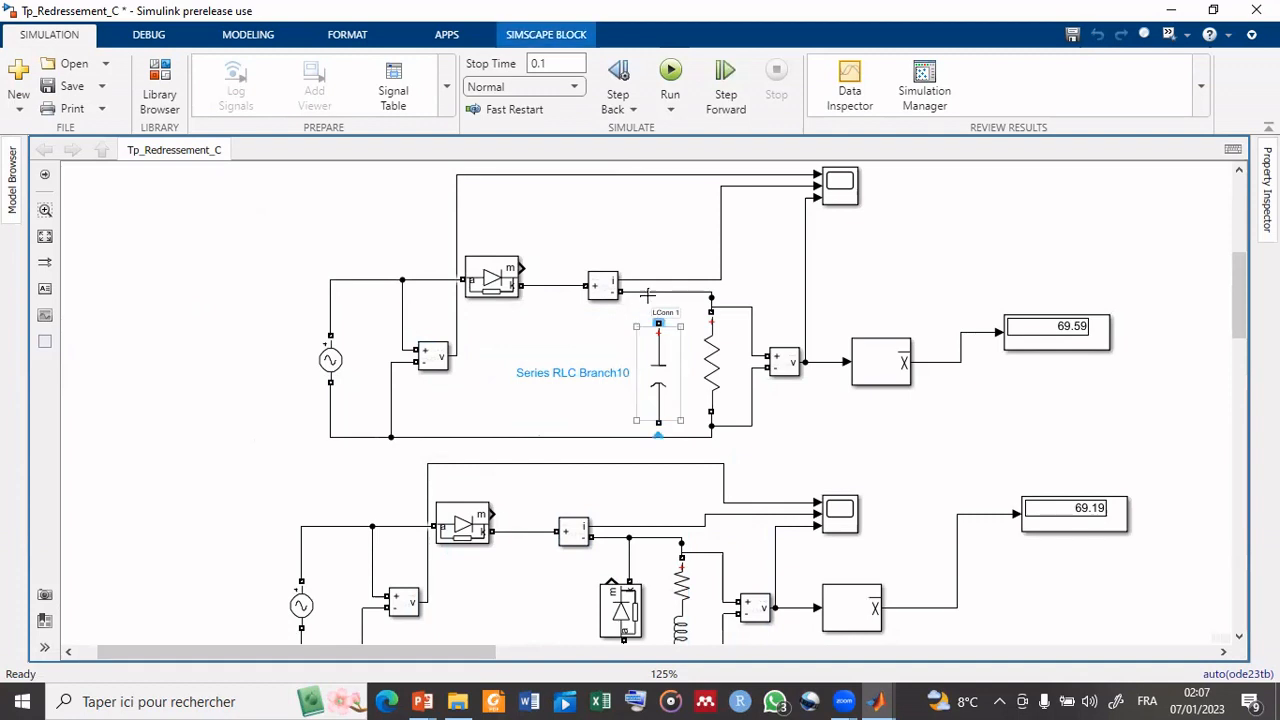
drag(648, 295, 648, 291)
drag(658, 423, 658, 437)
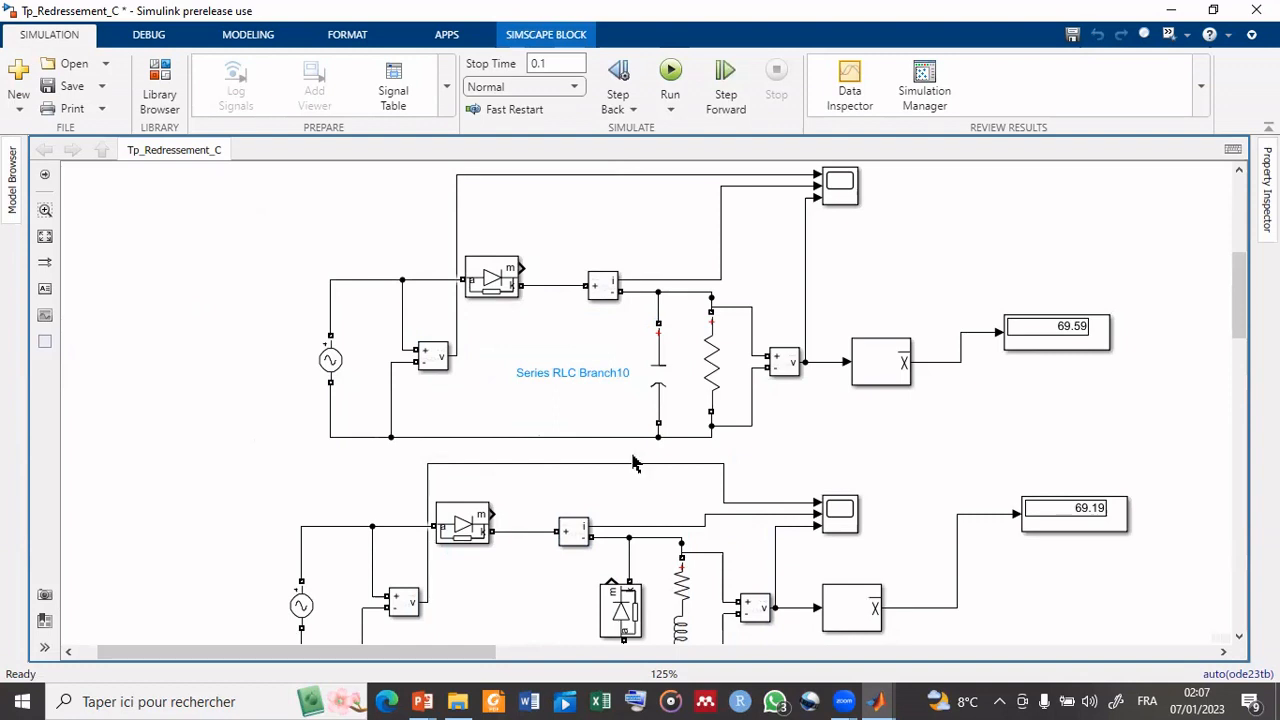
Set the capacitance of the new capacitor branch to 0.001 F.
double_click(661, 368)
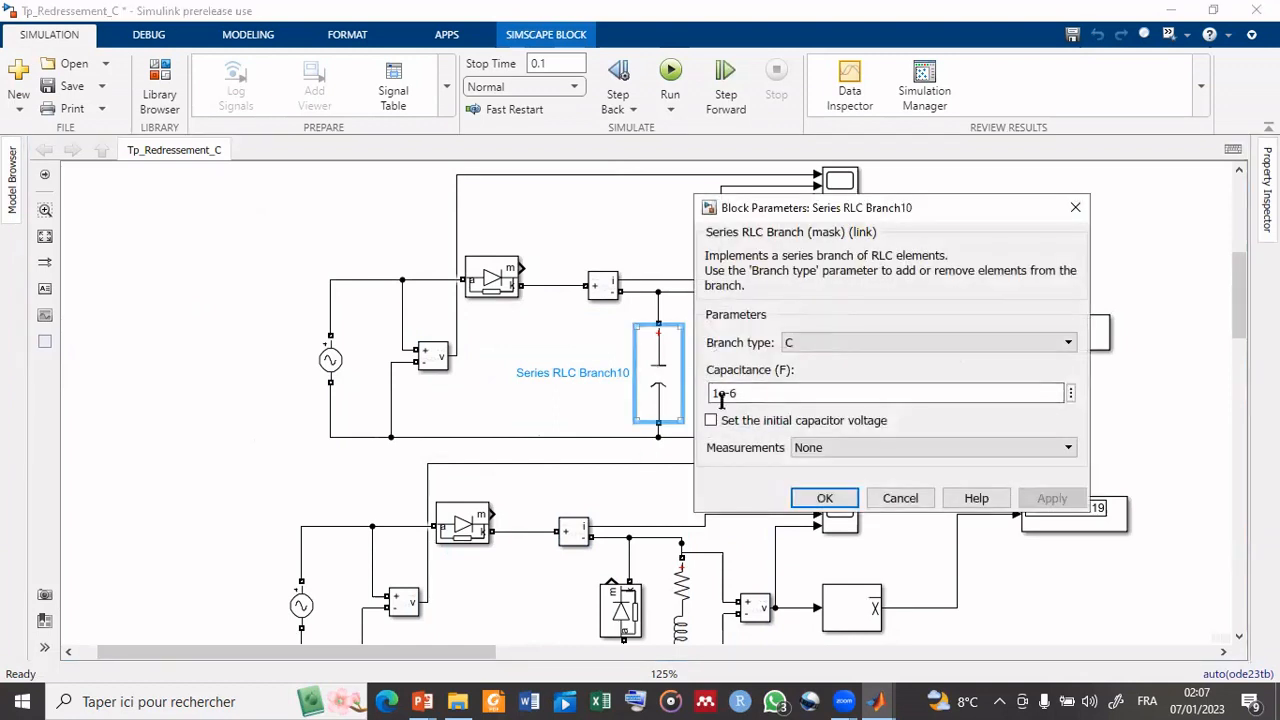
double_click(721, 398)
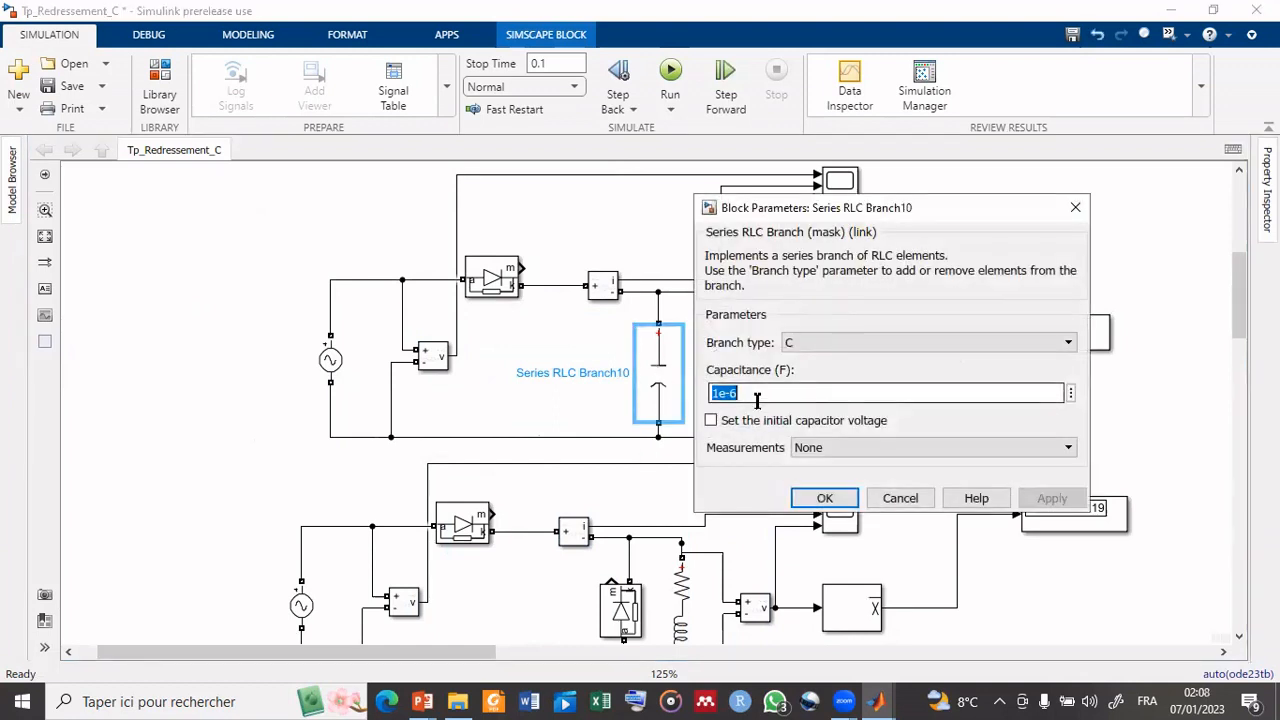
text(0)
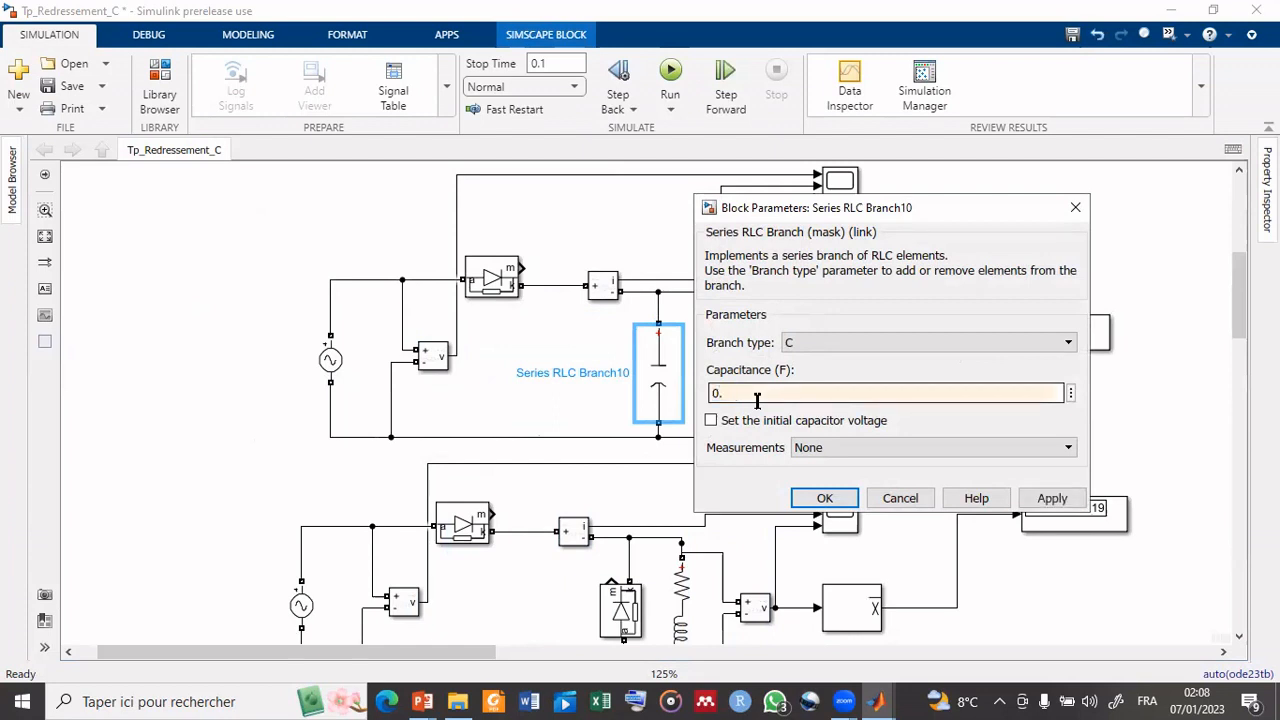
text(.001)
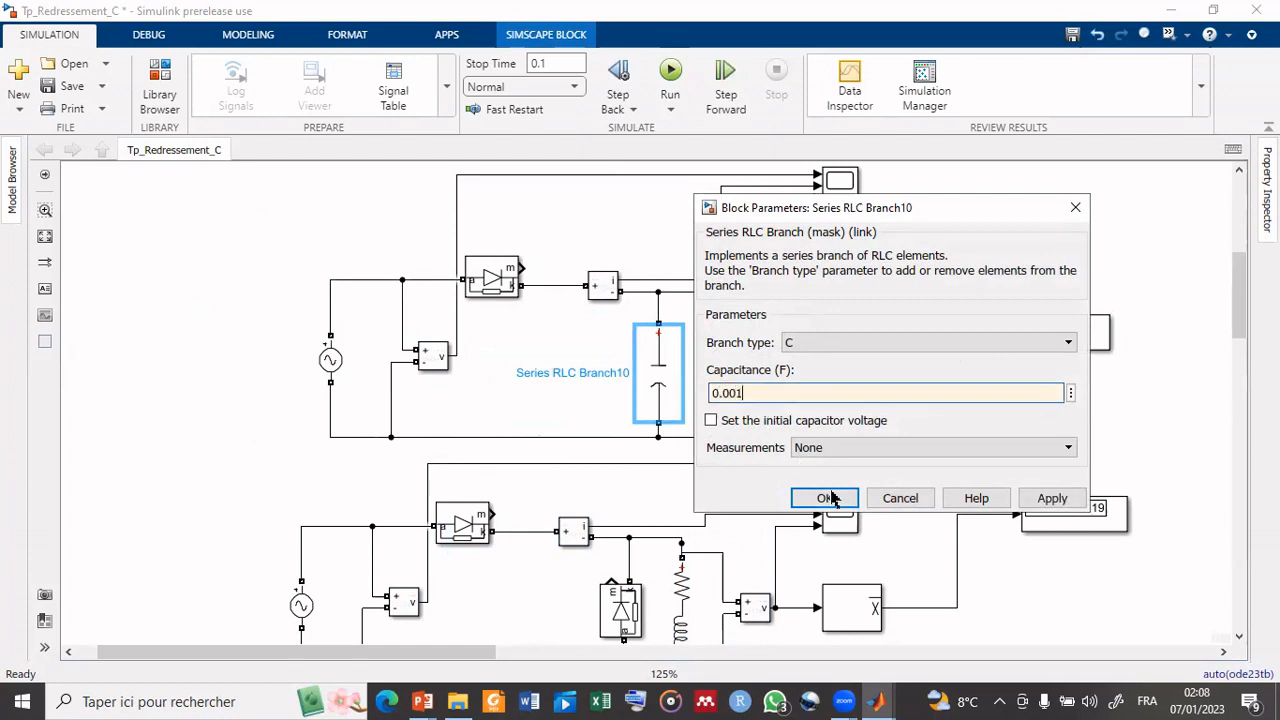
click(825, 498)
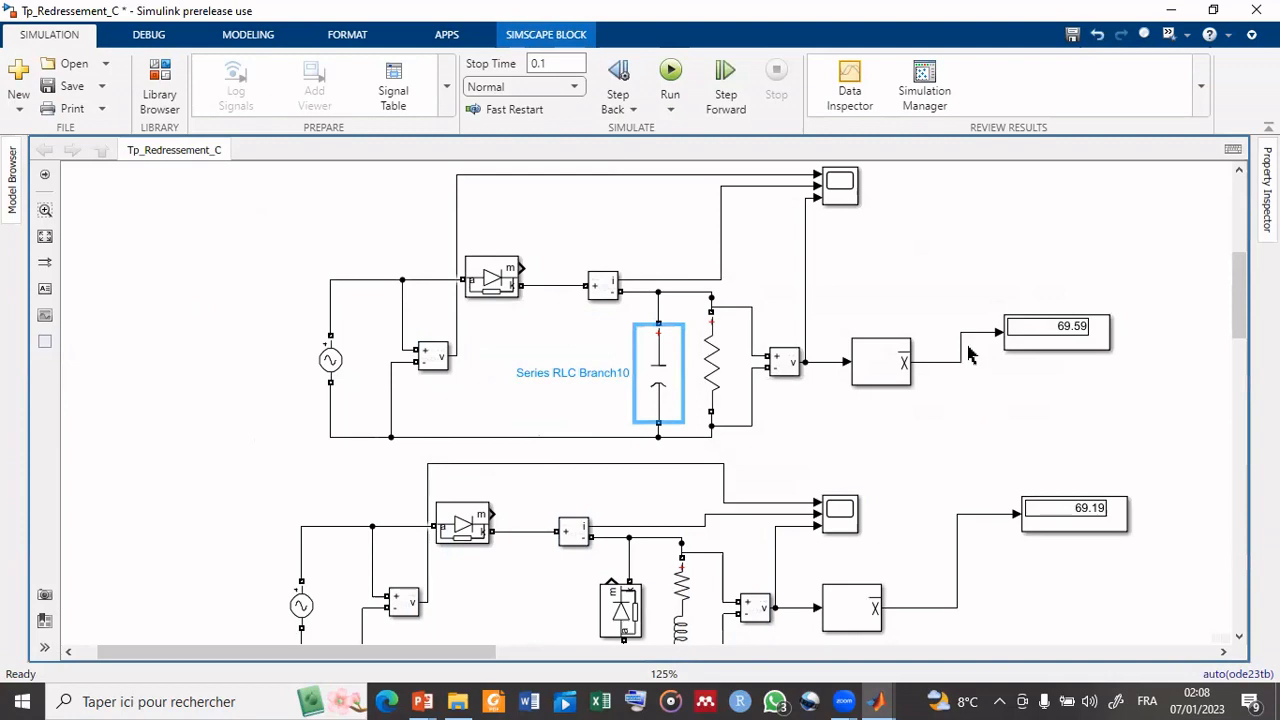
Reduce the model window, close the thyristor rectifier's scope and open the scope of the diode rectifier with the capacitor.
drag(937, 280, 874, 331)
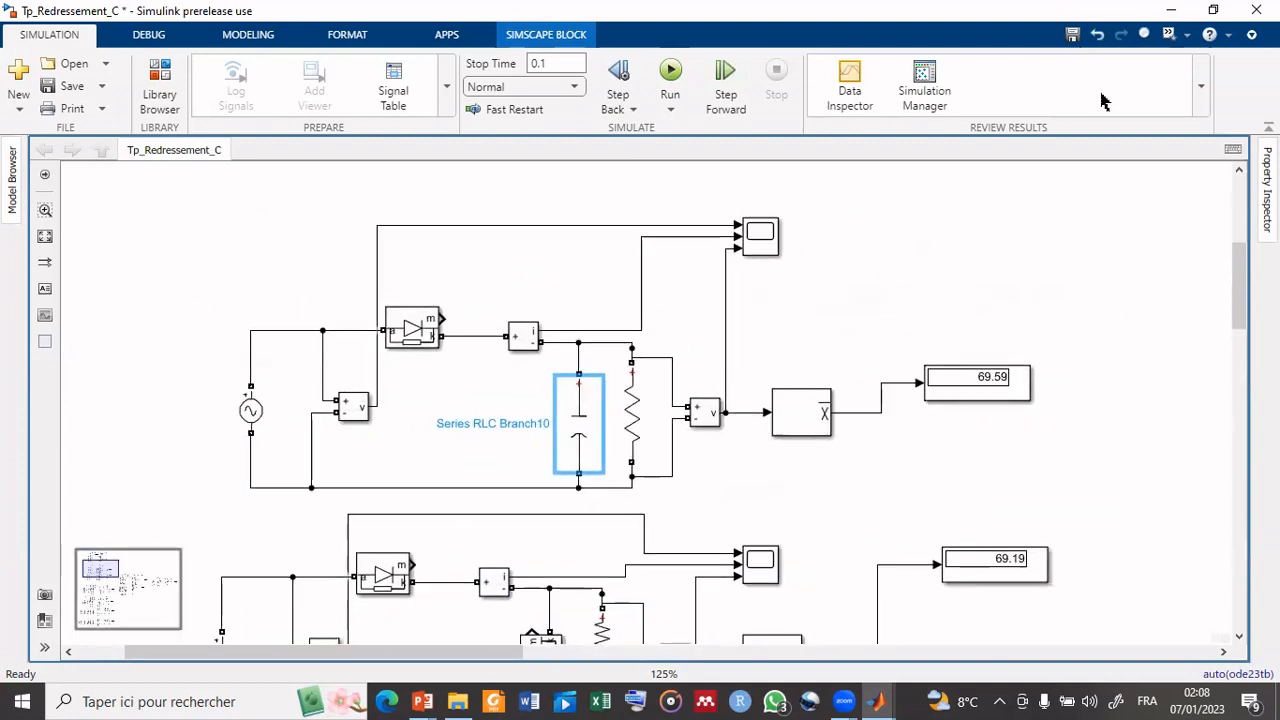
click(1213, 10)
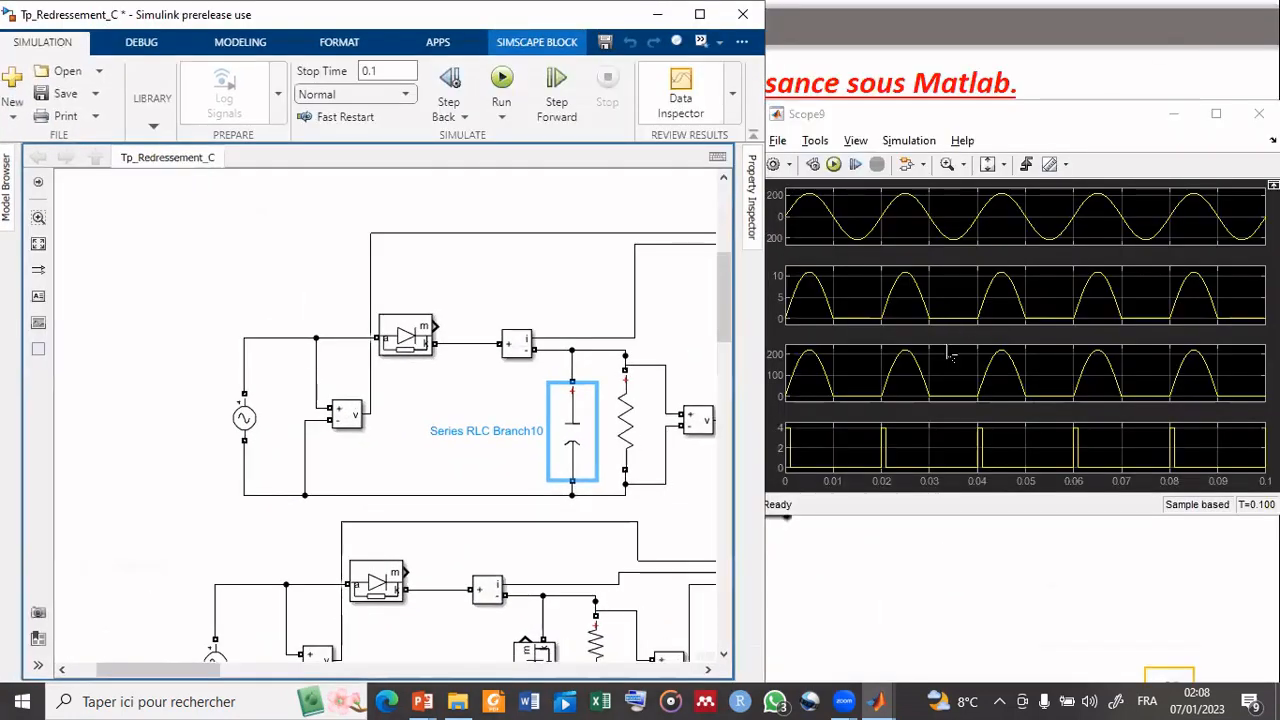
click(1190, 118)
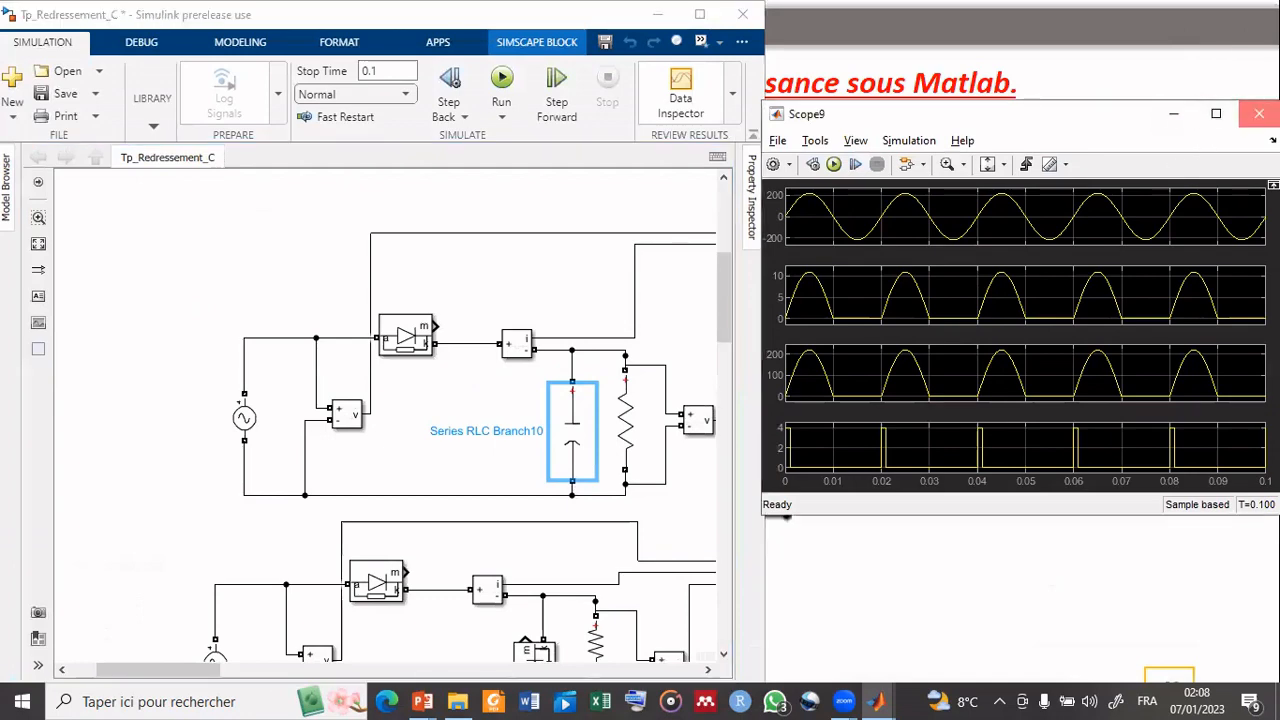
click(1259, 113)
drag(686, 323, 564, 334)
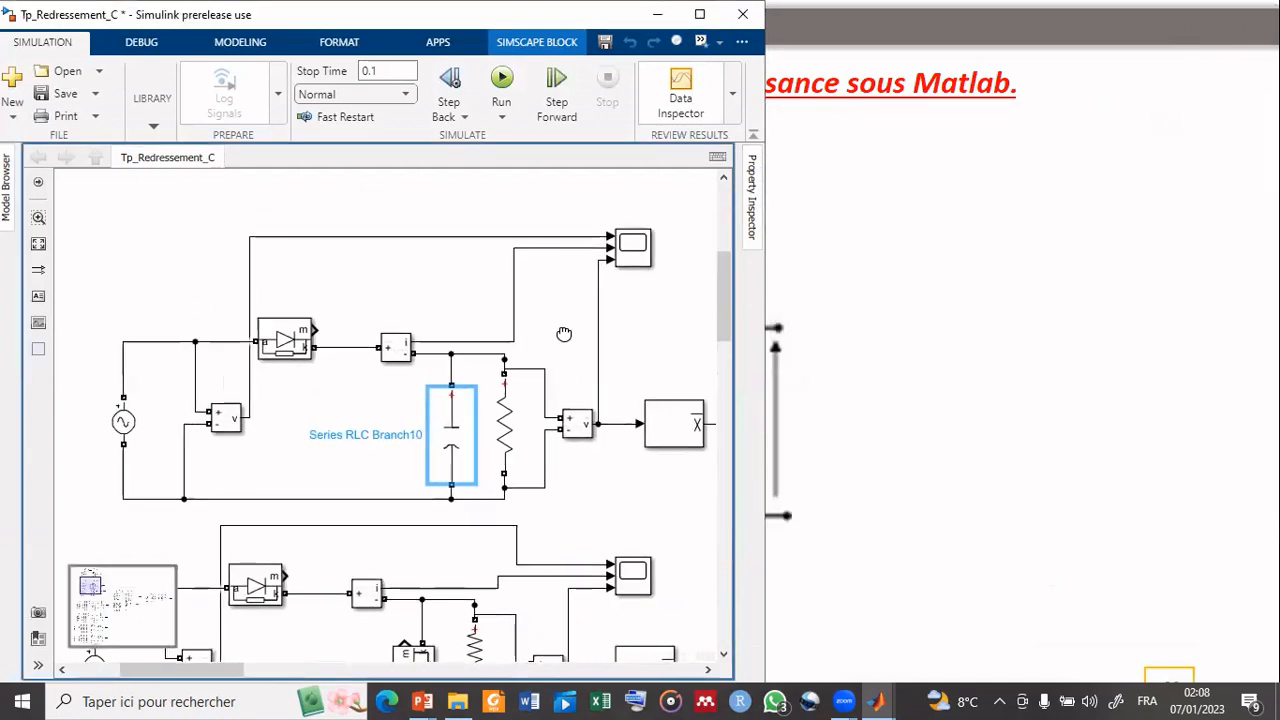
click(639, 243)
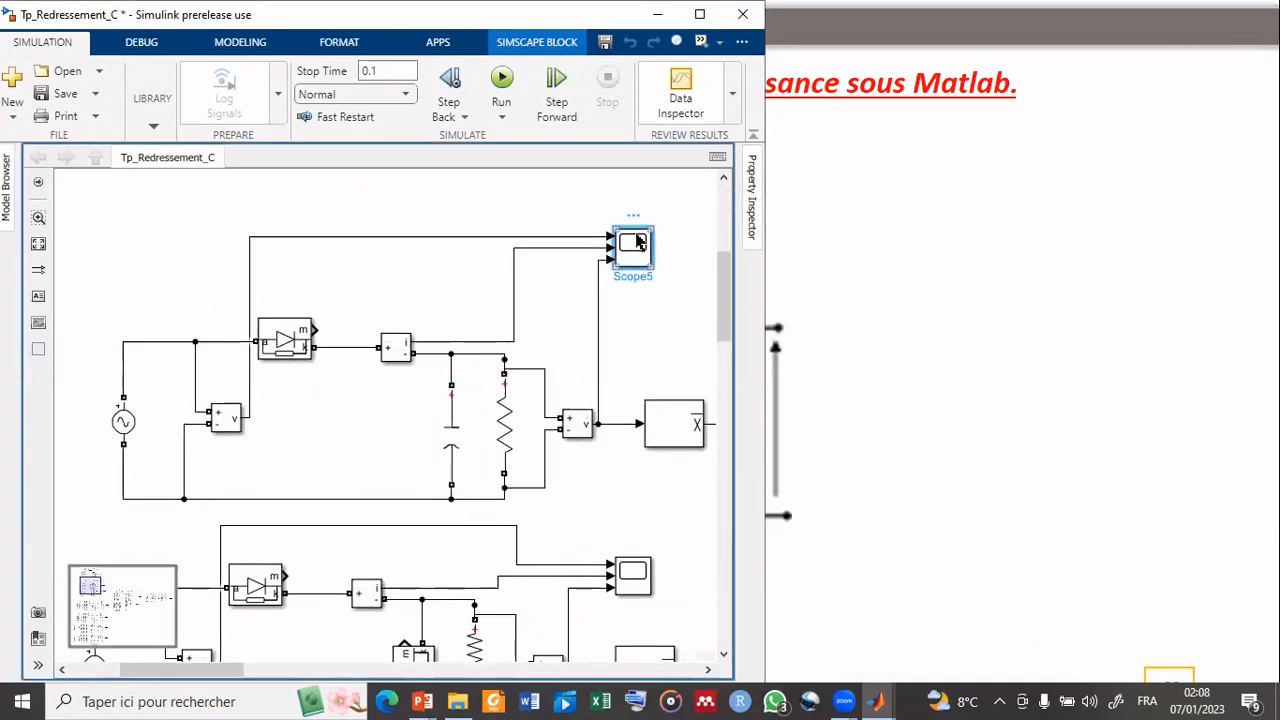
double_click(639, 243)
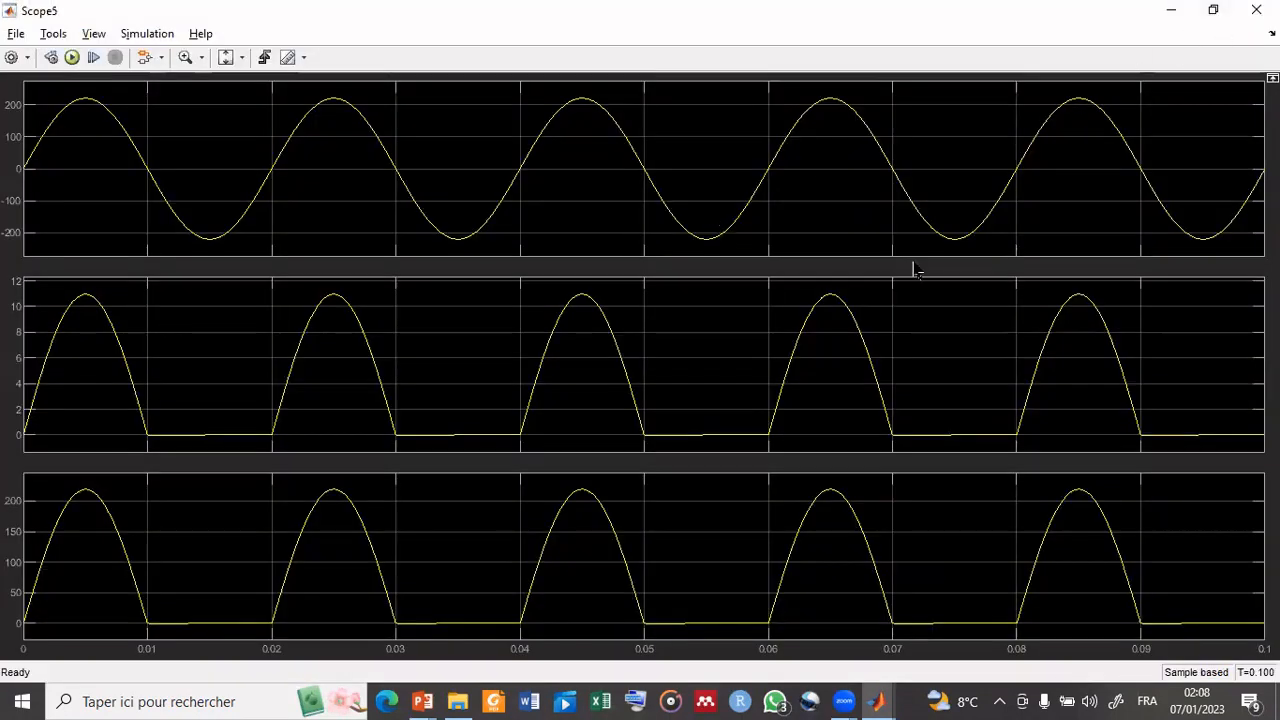
Shrink the scope window and place it next to the model, then run the simulation with the capacitor connected.
drag(1056, 45, 1019, 110)
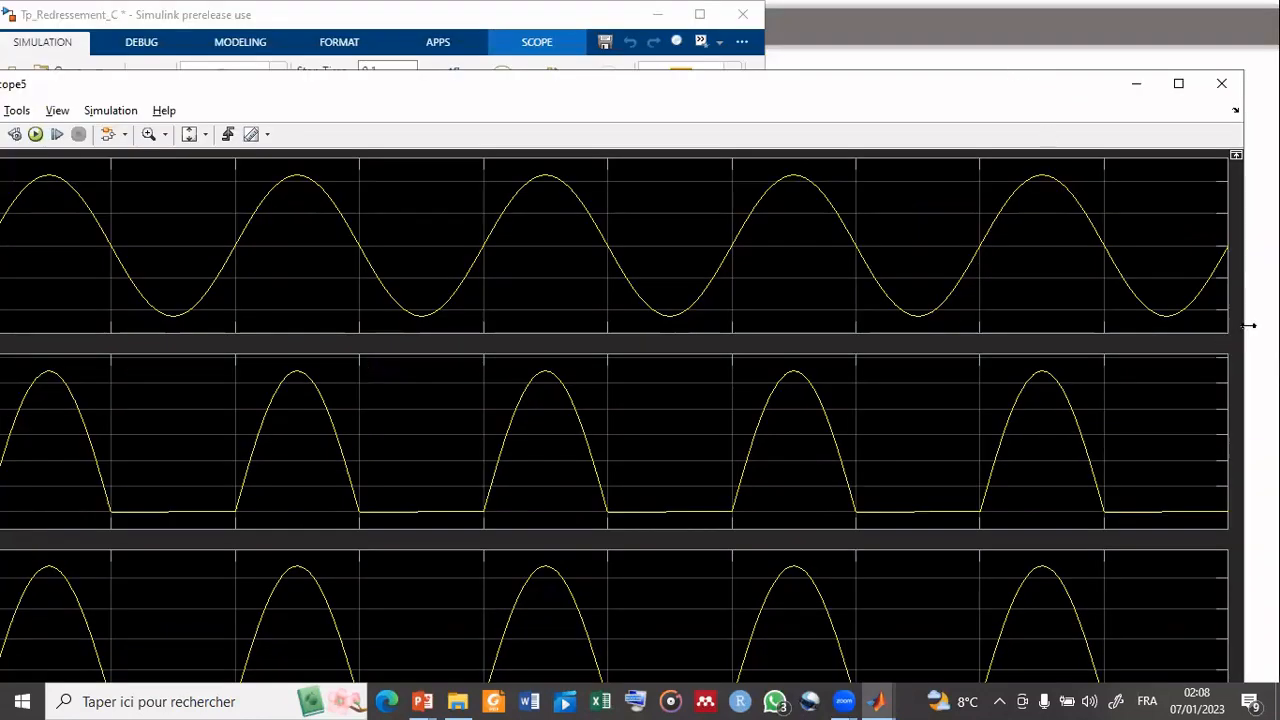
drag(1249, 325, 630, 325)
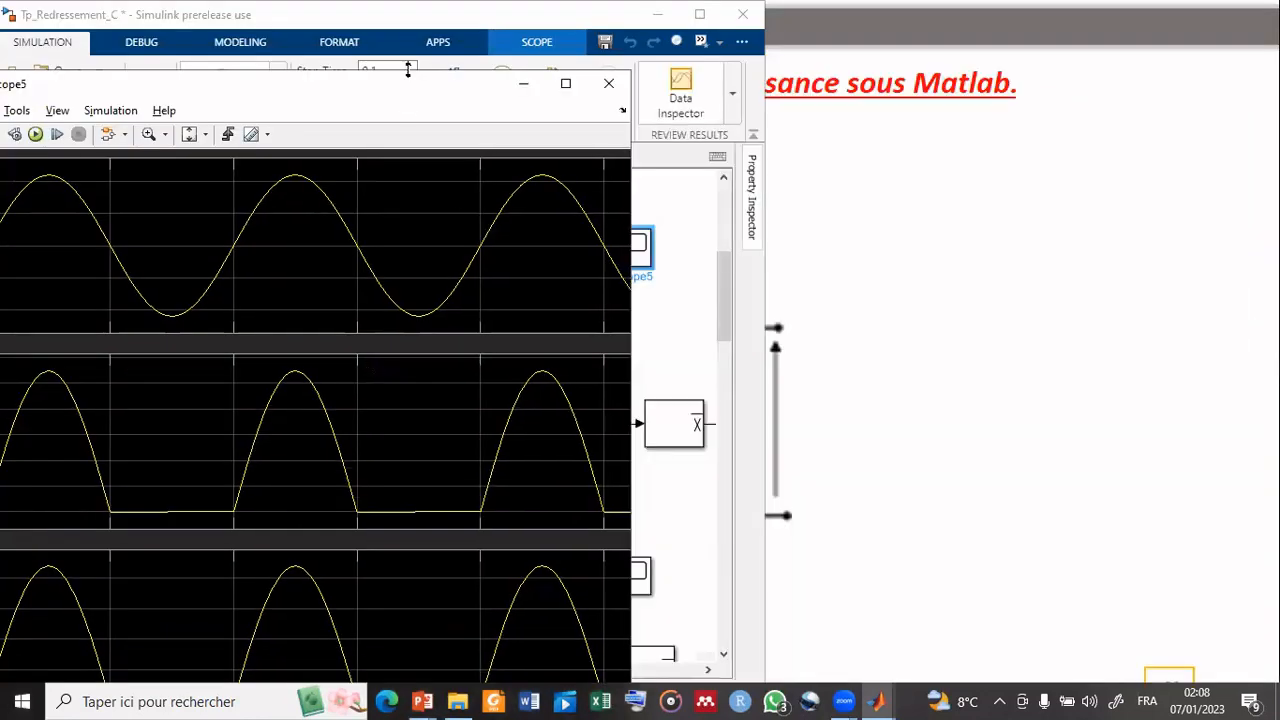
drag(409, 90, 1048, 150)
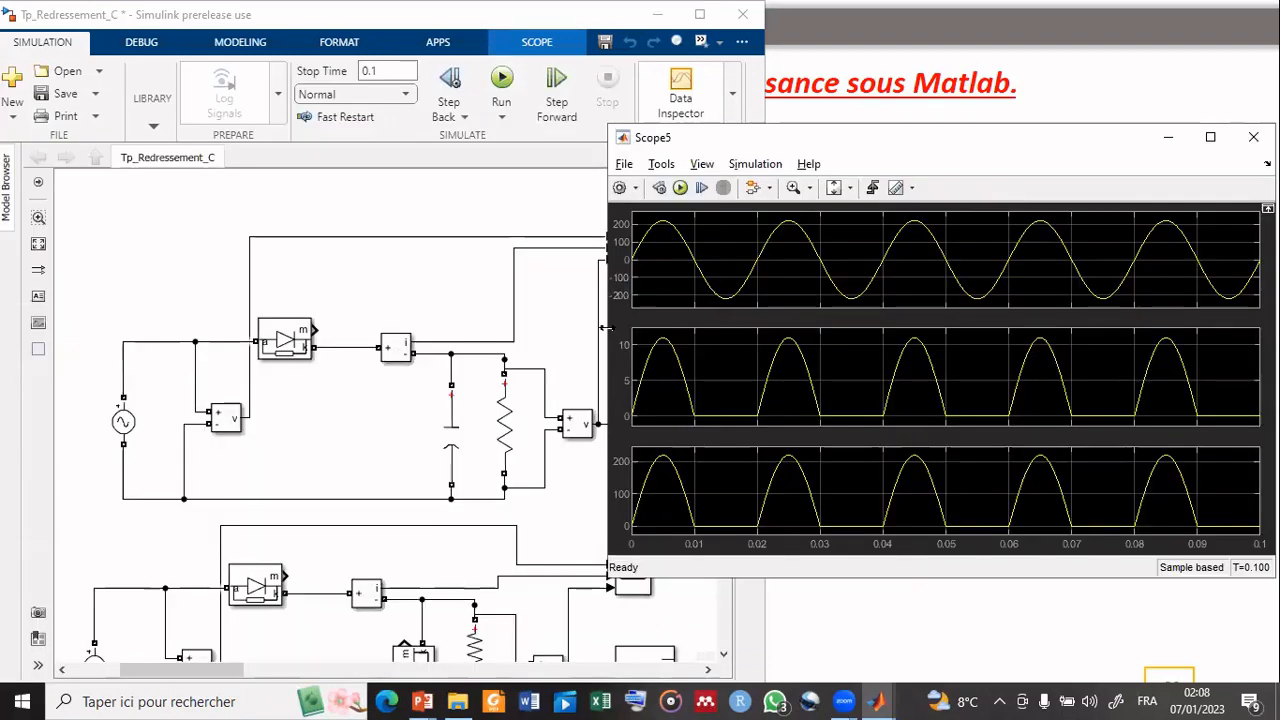
drag(606, 327, 770, 336)
click(691, 349)
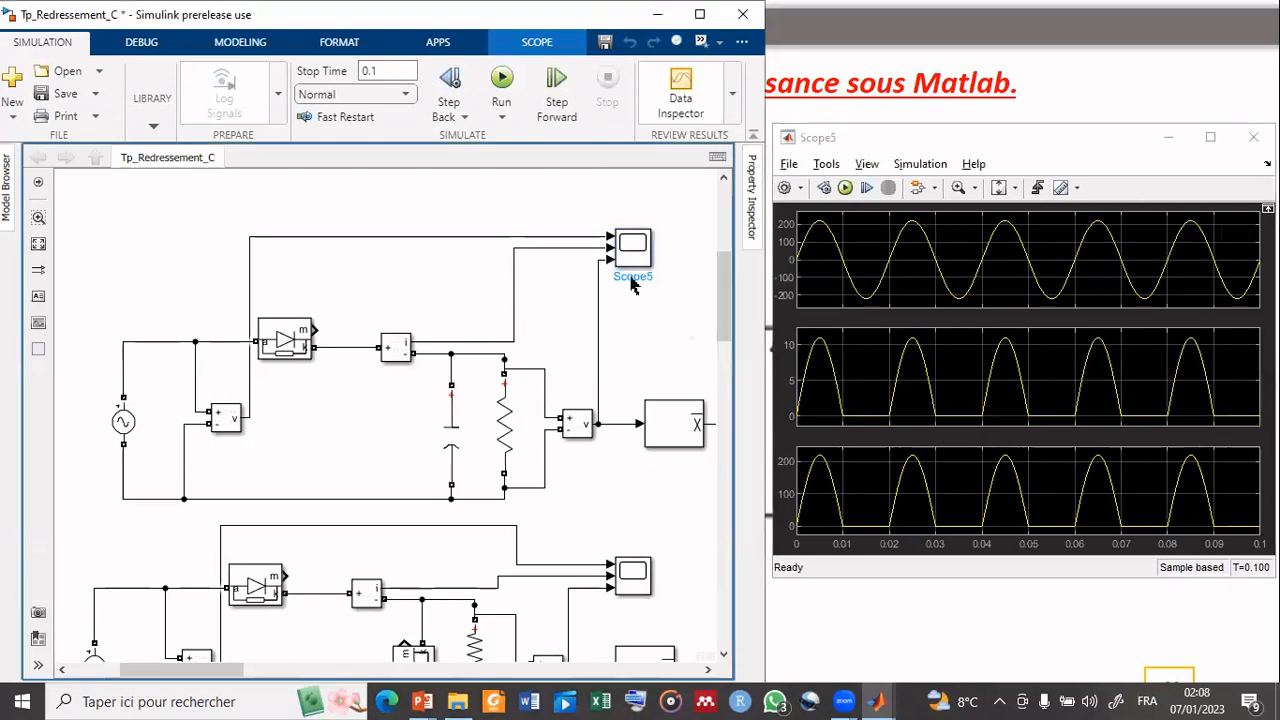
click(503, 80)
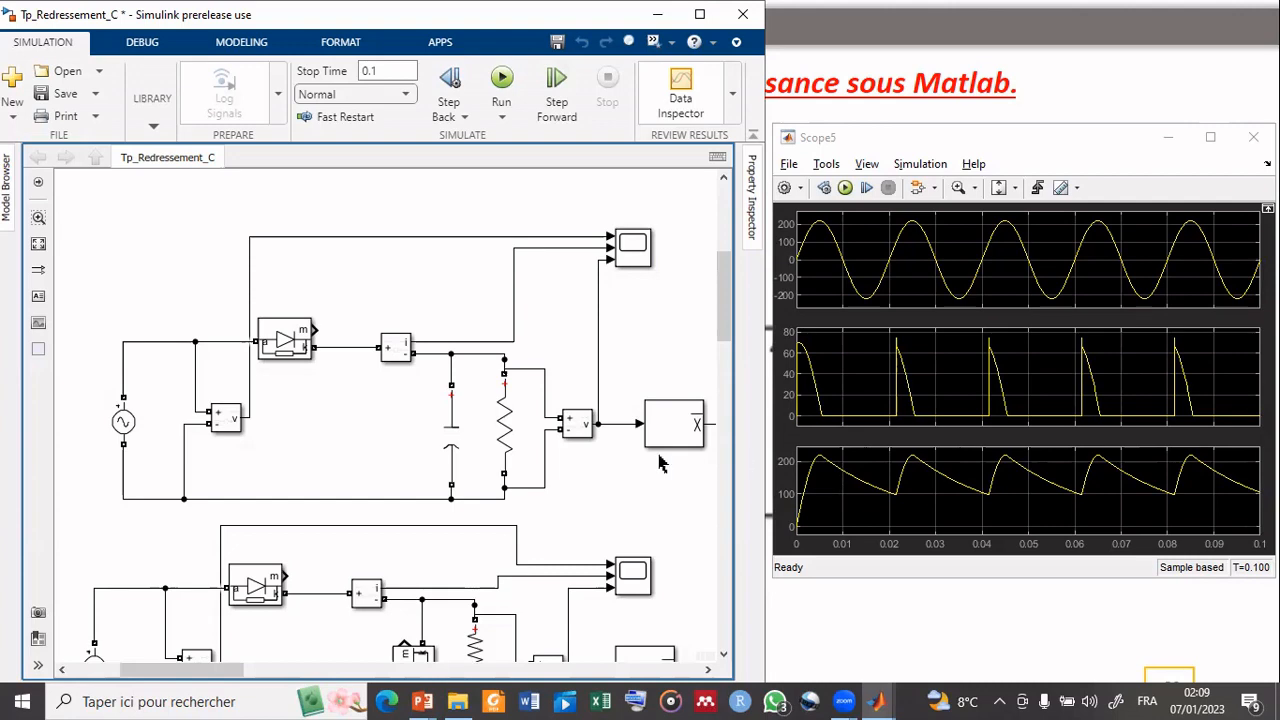
Set the capacitor's capacitance to 0.01 F and rerun the simulation.
click(463, 443)
double_click(463, 443)
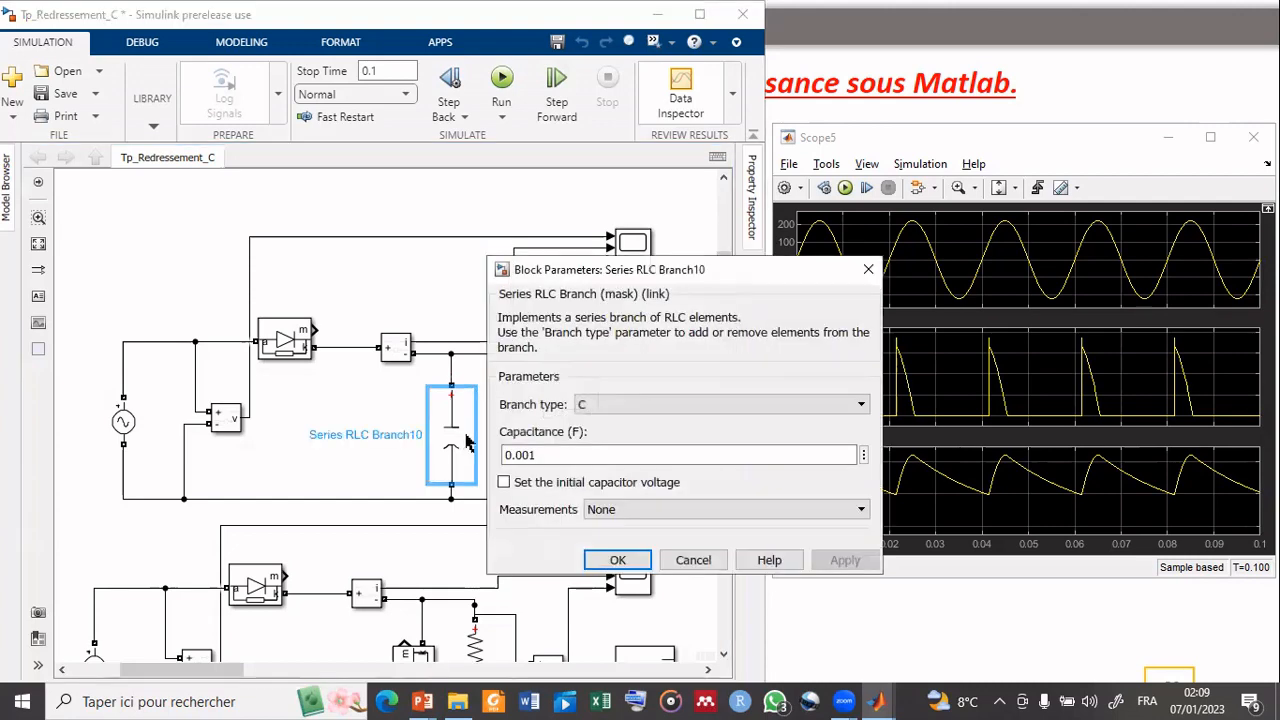
drag(504, 455, 530, 455)
click(532, 455)
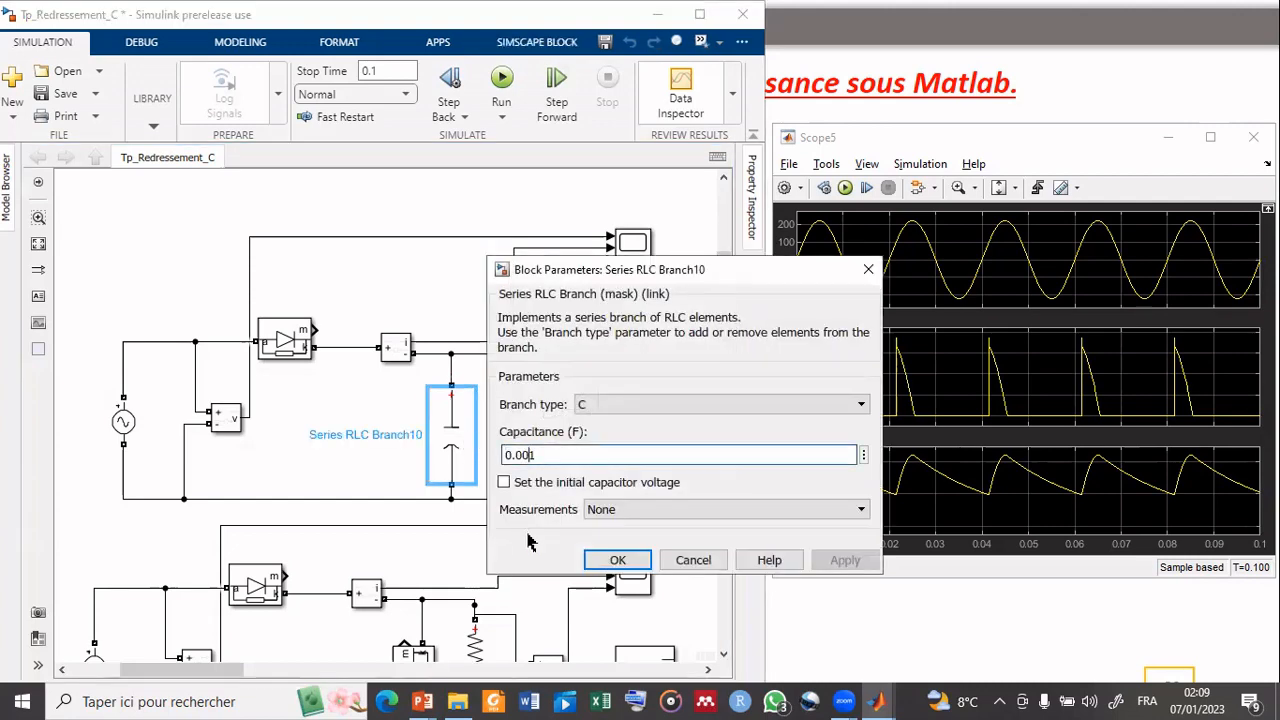
key(BackSpace)
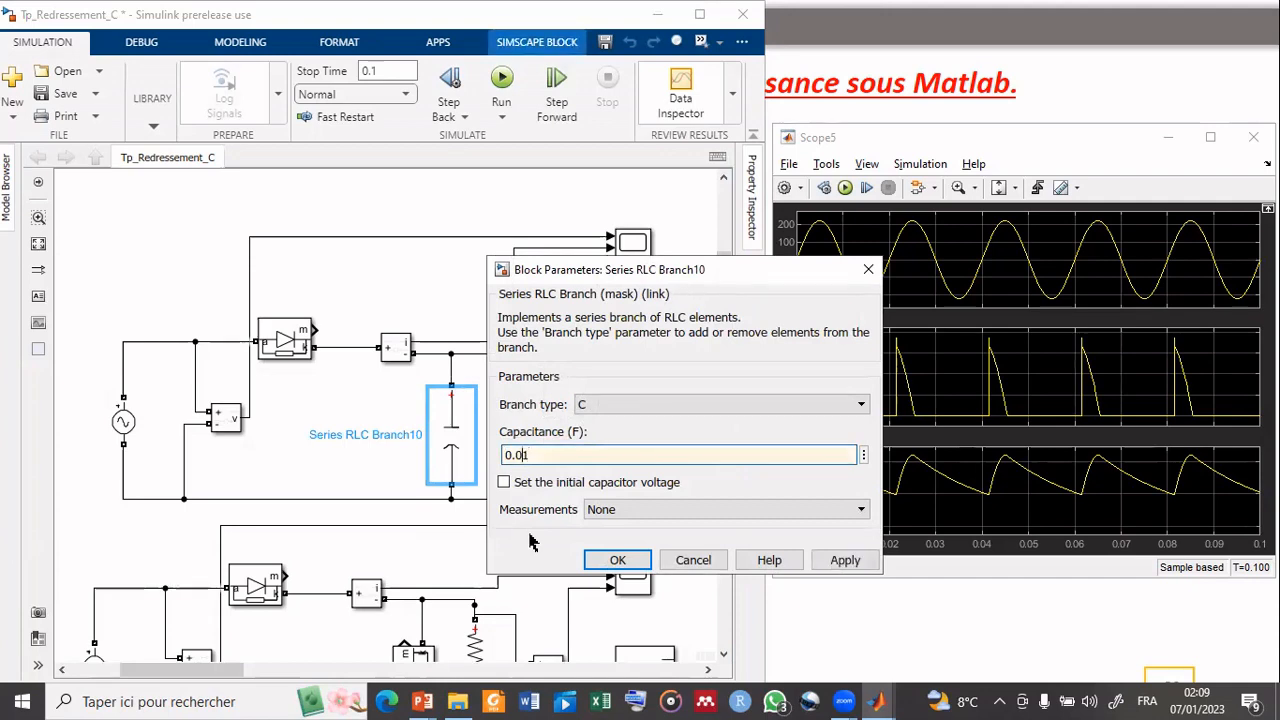
click(612, 559)
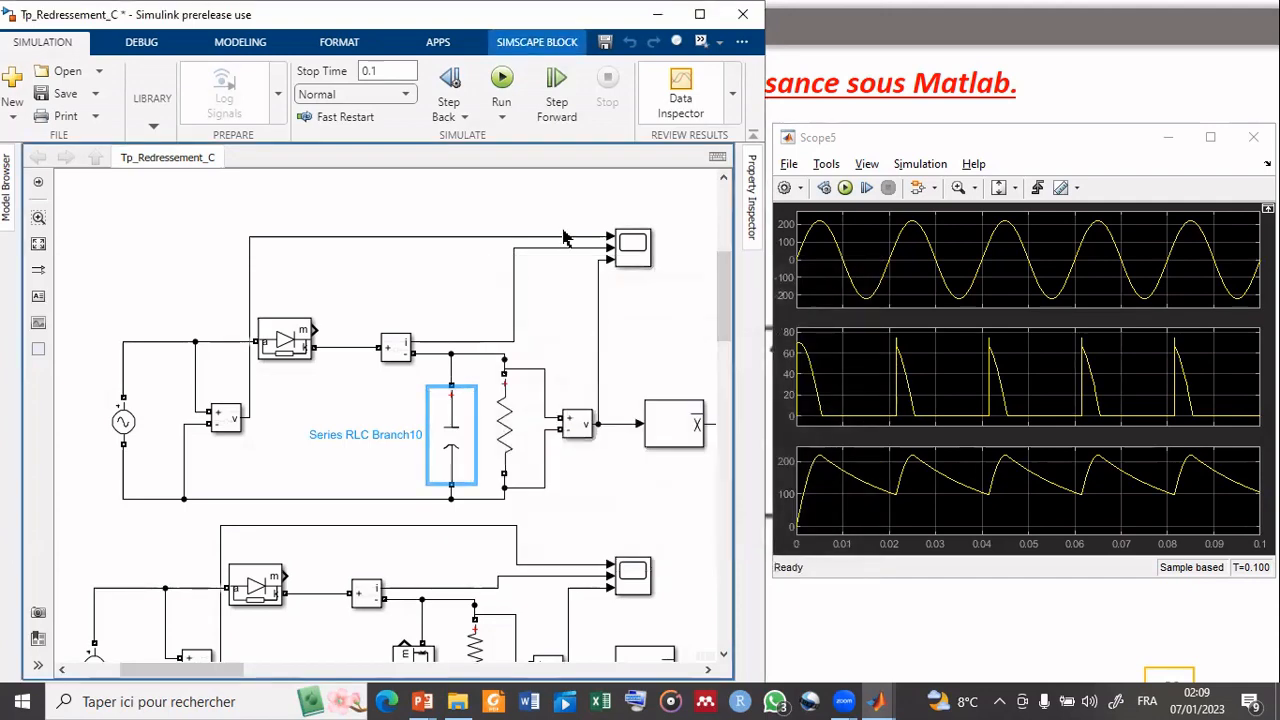
click(502, 80)
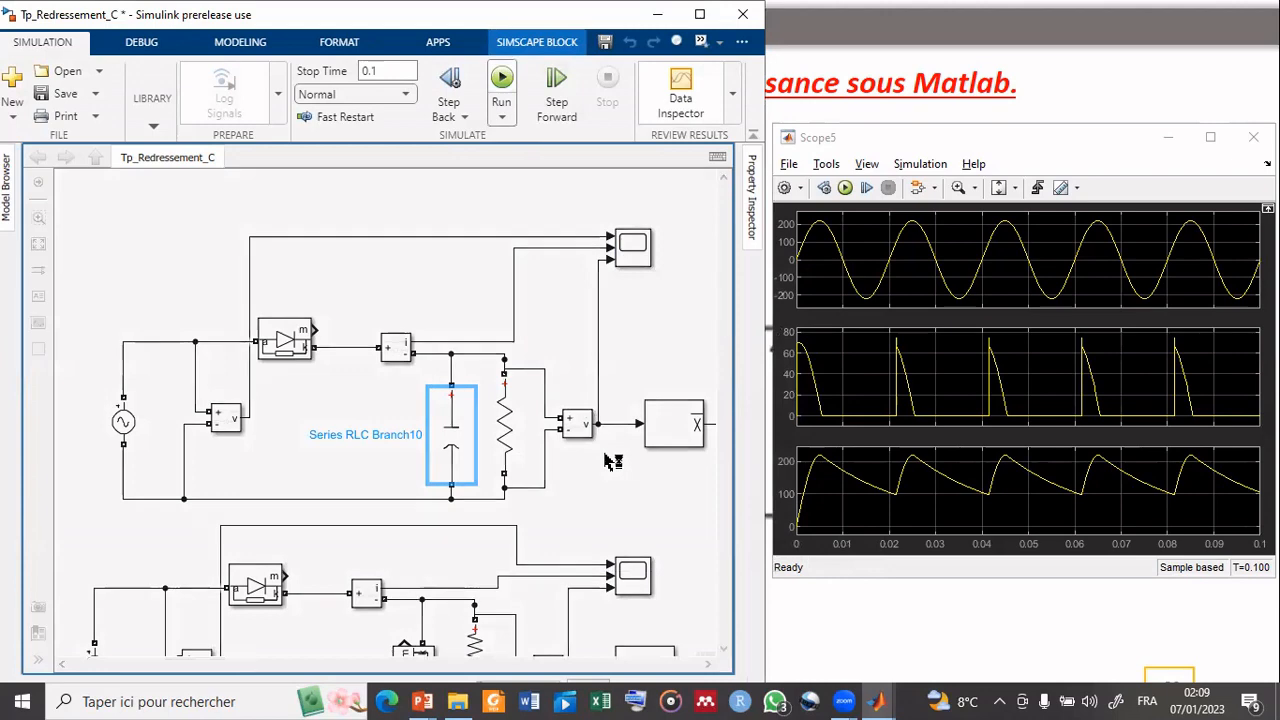